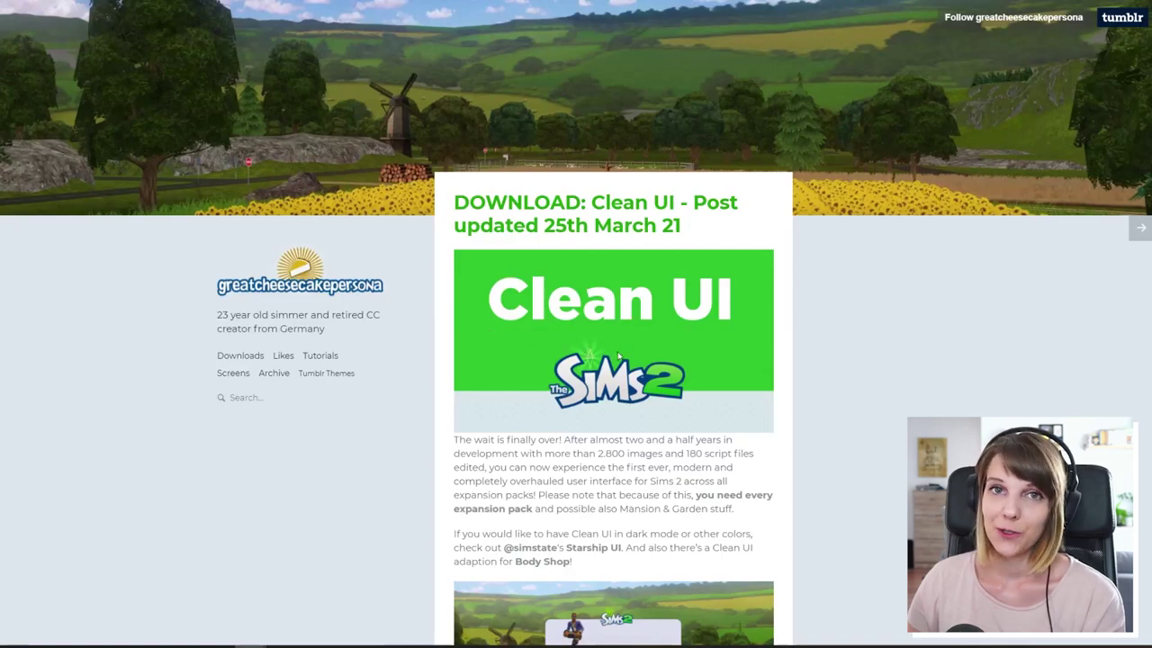
Step: Review the Clean UI post's preview images, features, and recommended and included CC lists, highlighting the "Recommended, compatible CC" heading
scroll(704, 400, "down", 2)
scroll(711, 399, "down", 1)
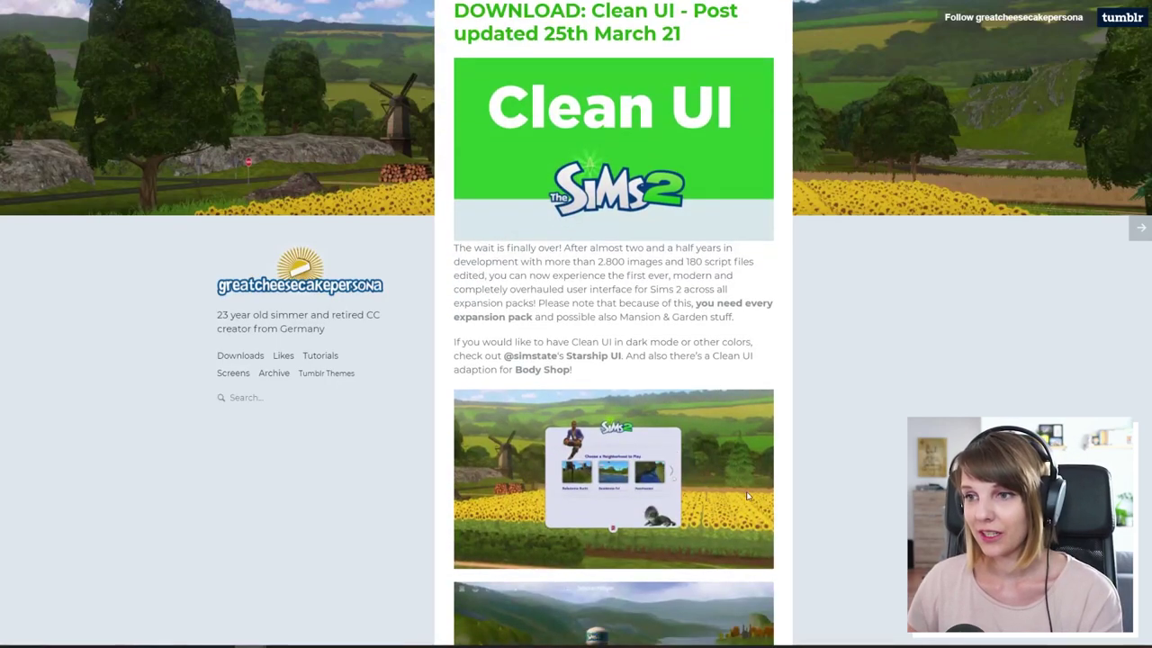
scroll(705, 480, "down", 1)
scroll(630, 433, "down", 1)
scroll(630, 433, "down", 12)
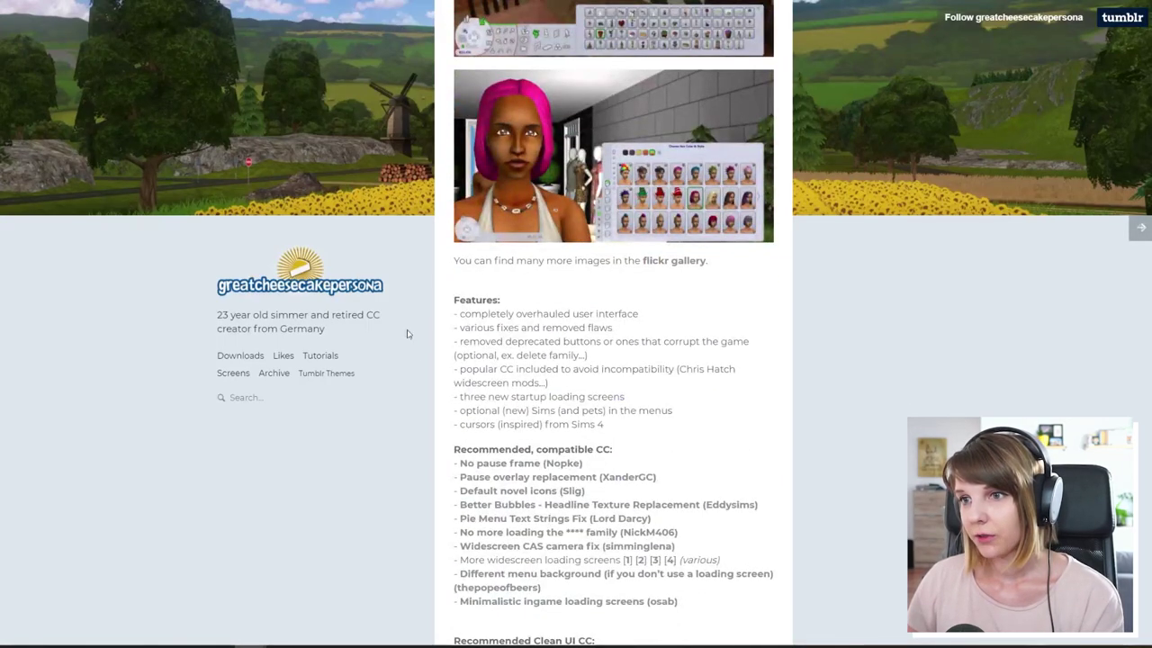
scroll(515, 328, "down", 1)
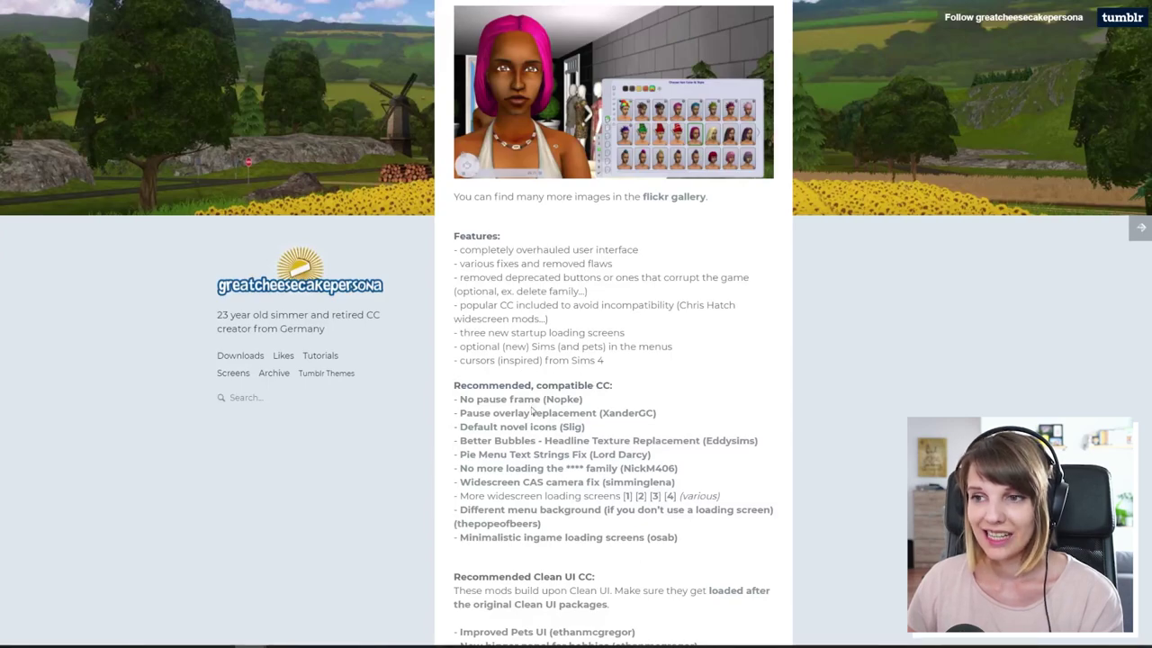
scroll(443, 424, "down", 3)
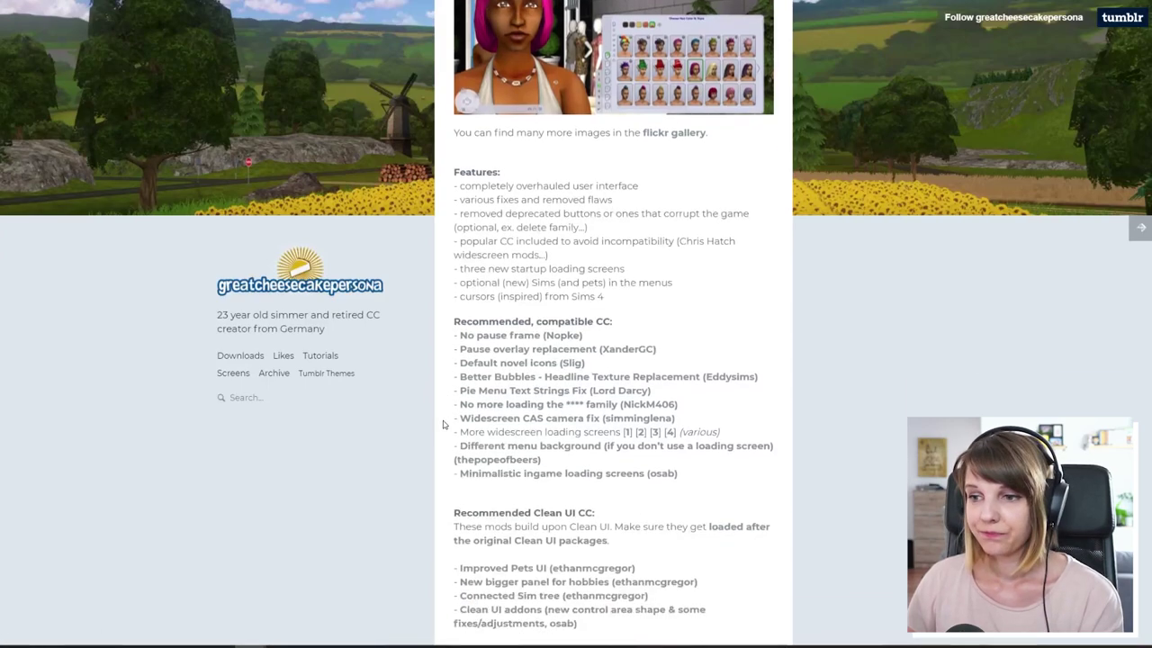
scroll(567, 476, "down", 6)
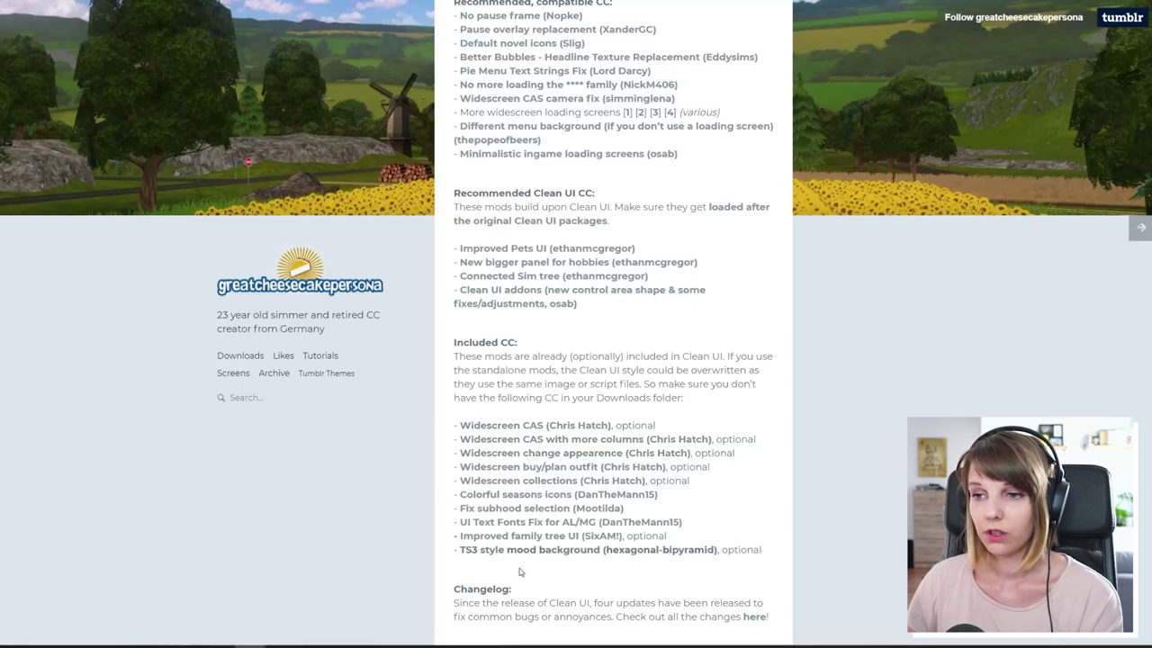
scroll(494, 259, "up", 6)
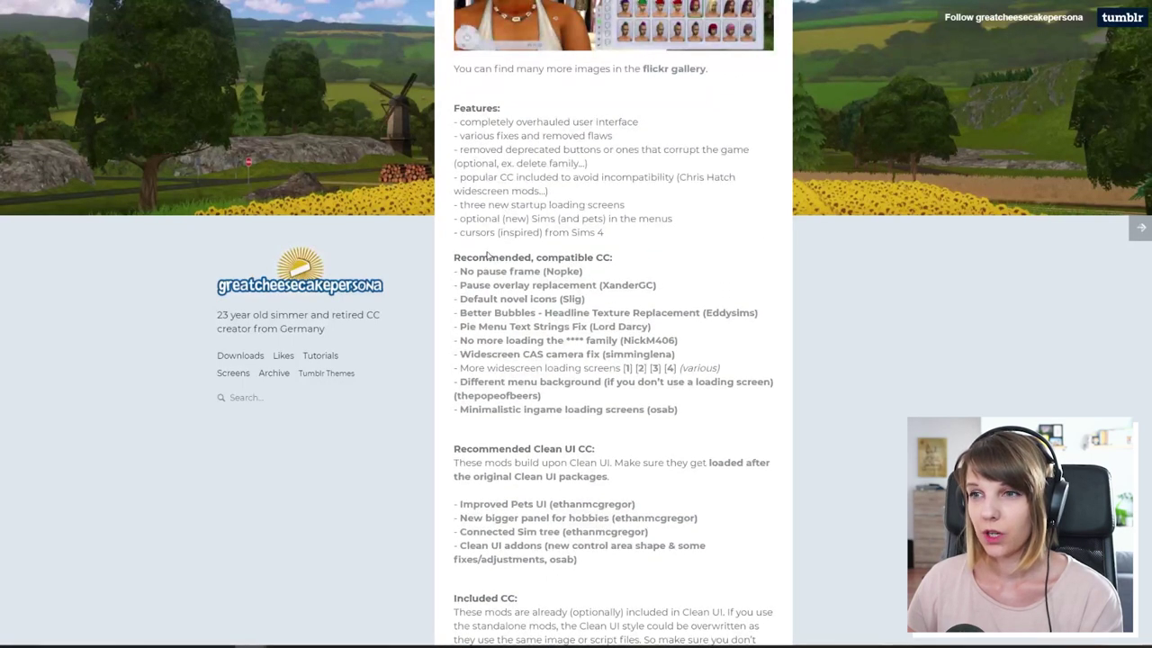
left_click_drag(453, 258, 618, 265)
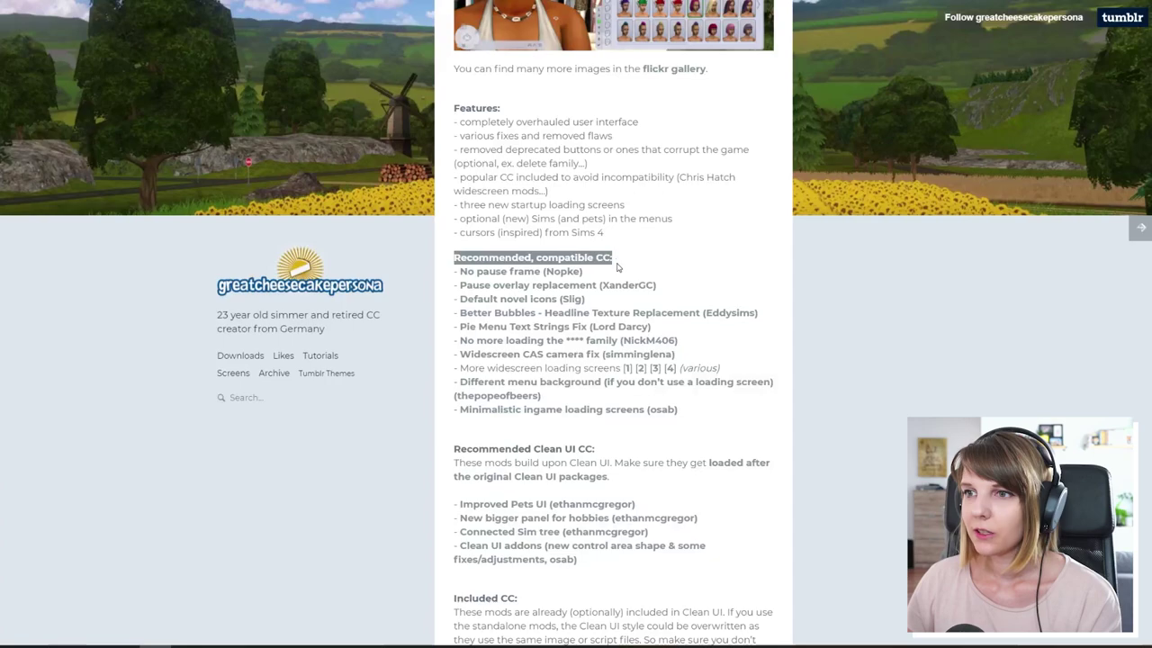
left_click(616, 263)
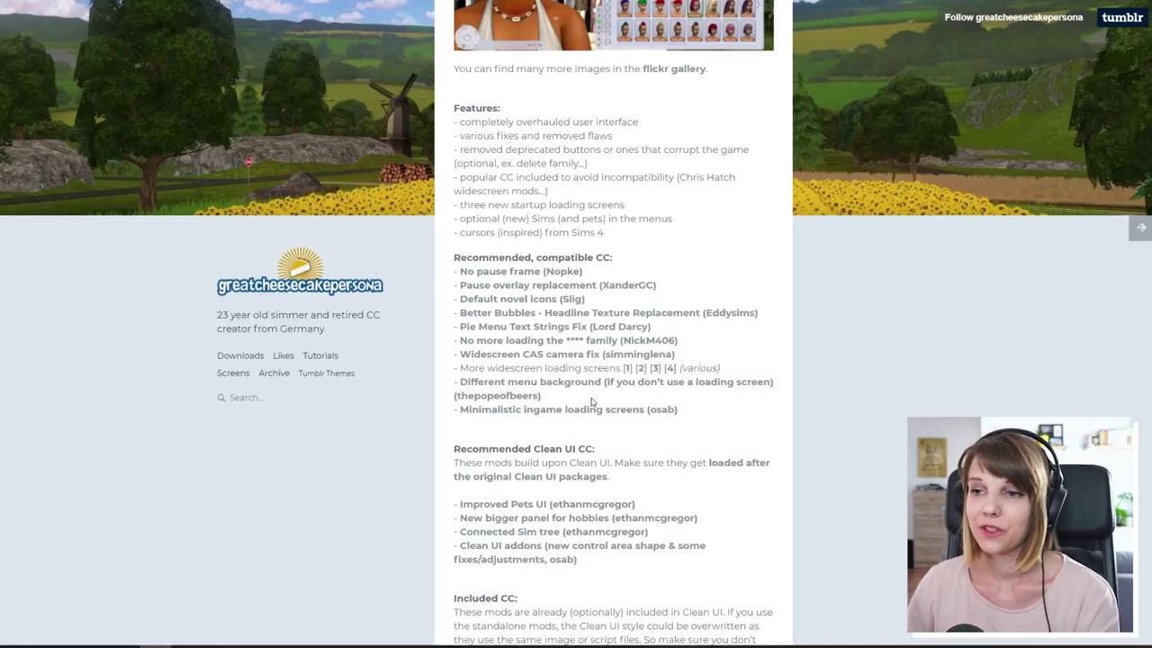
Step: Download the gckp-clean-ui.zip archive and open its Installation instructions.txt, highlighting the first step about the Downloads folder
scroll(711, 455, "down", 5)
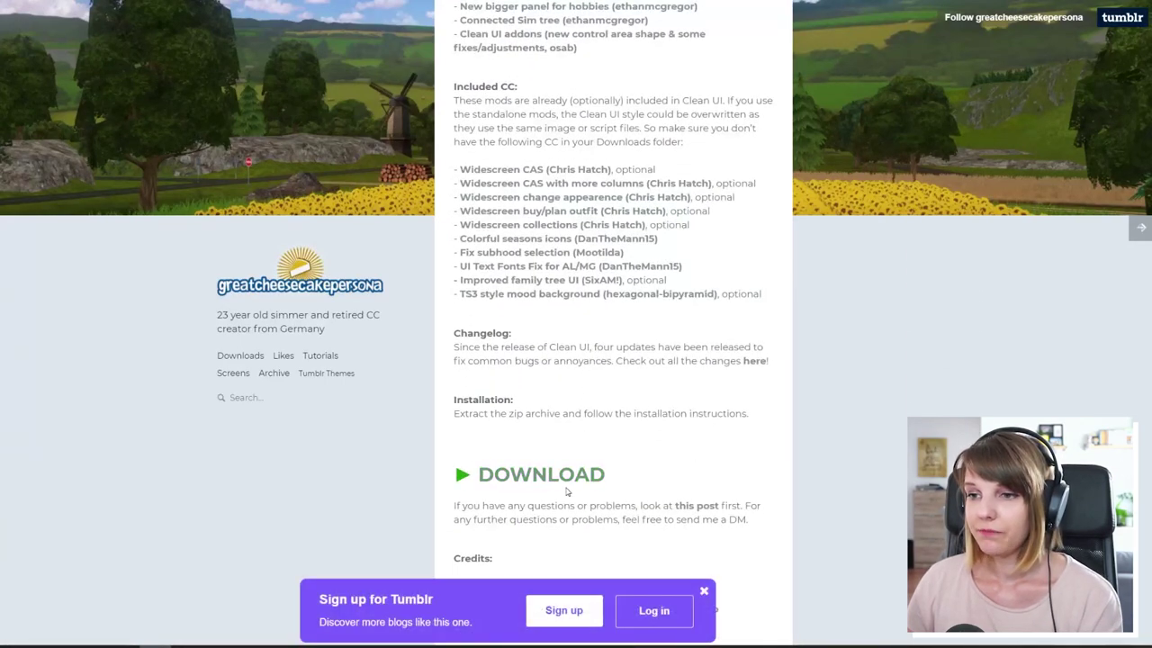
left_click(522, 484)
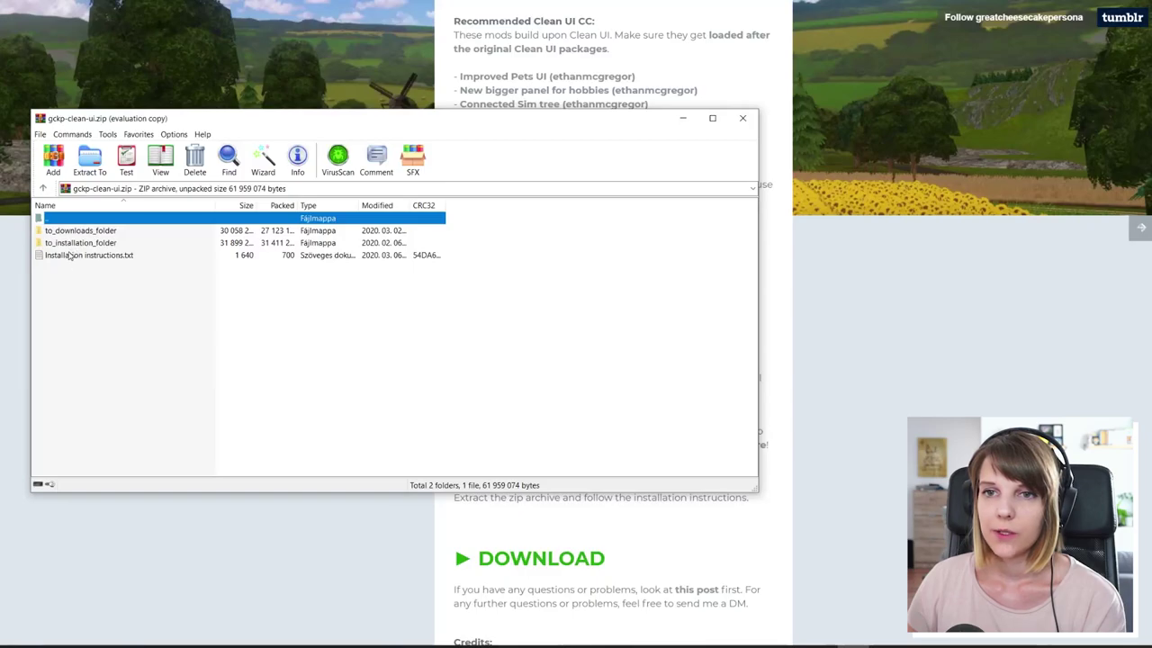
double_click(69, 254)
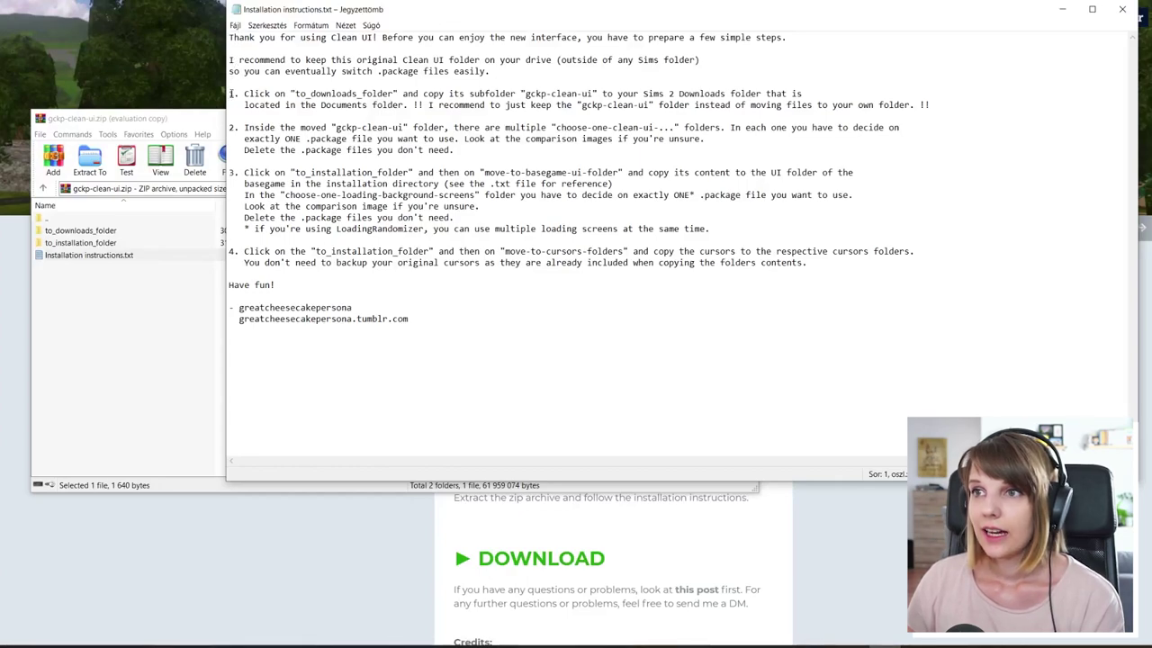
left_click_drag(231, 93, 387, 96)
left_click_drag(295, 93, 390, 94)
left_click_drag(467, 94, 764, 94)
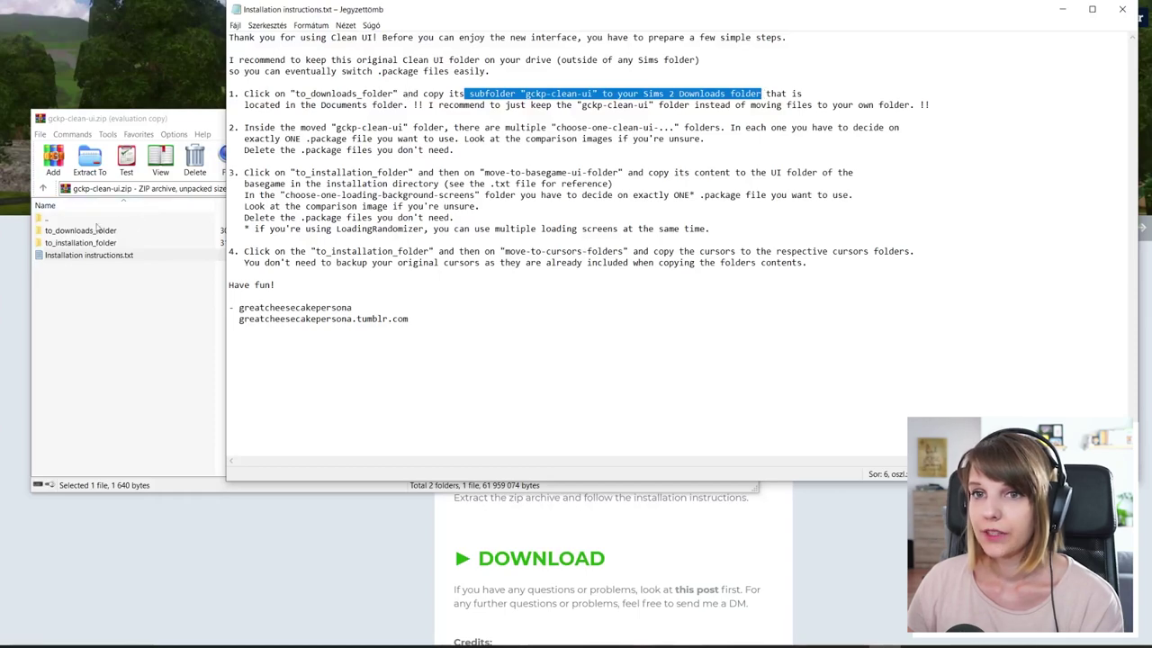
Step: Extract the gckp-clean-ui subfolder from the archive's to_downloads_folder into the Sims 2 Downloads folder in File Explorer
left_click(79, 231)
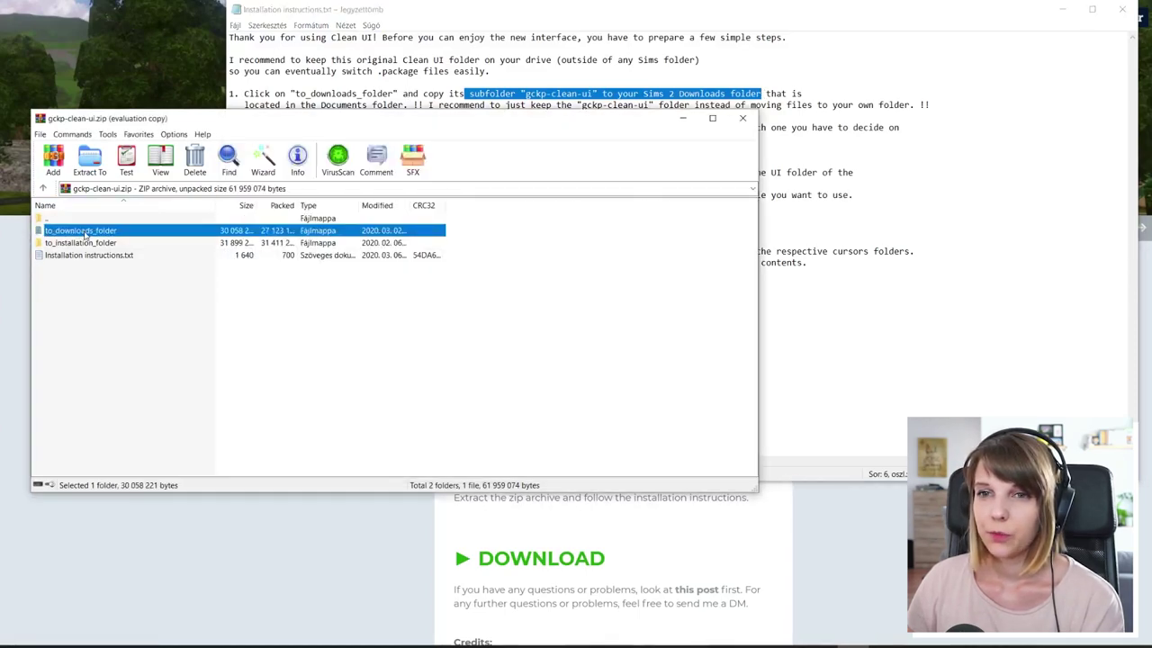
double_click(84, 232)
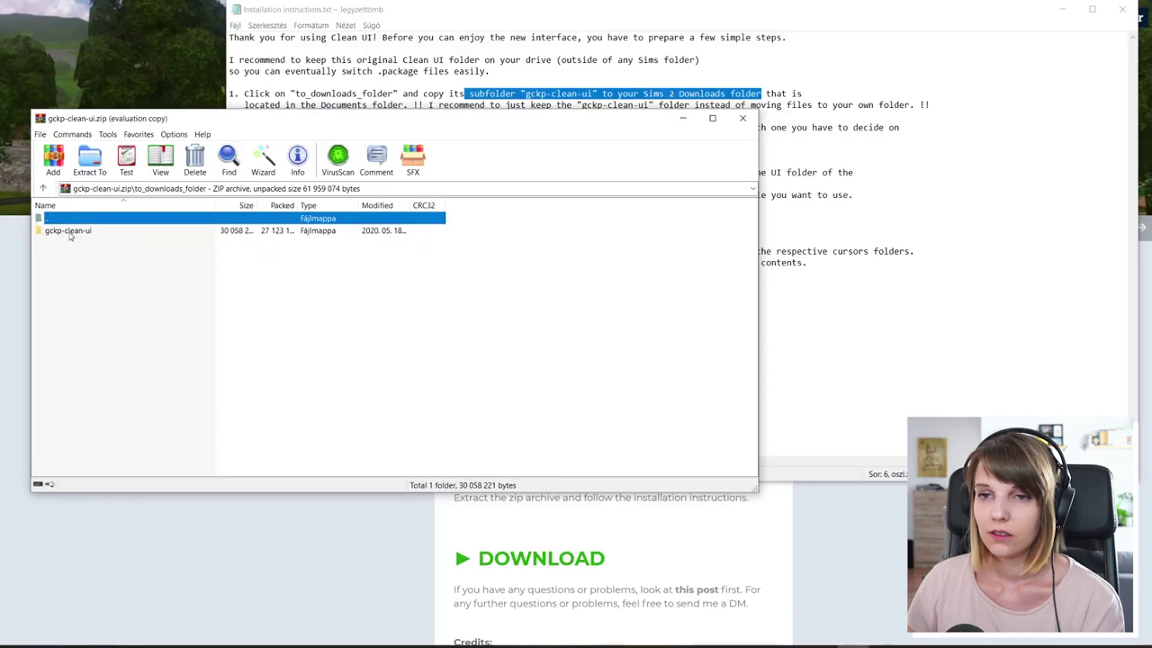
left_click(70, 232)
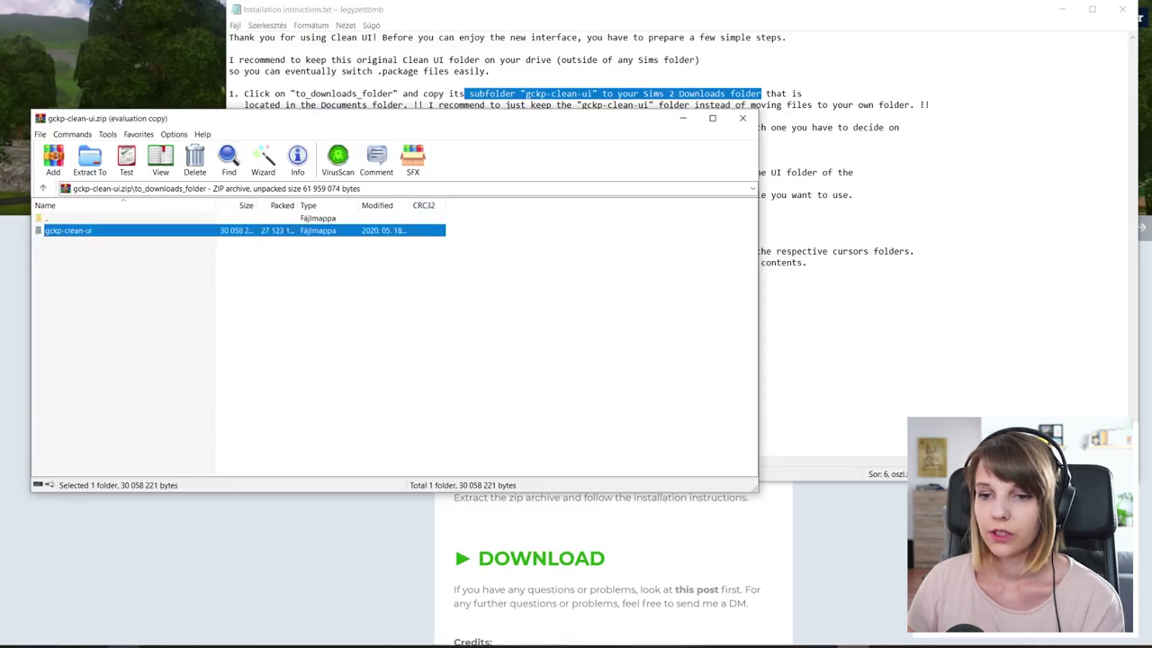
mouse_move(123, 647)
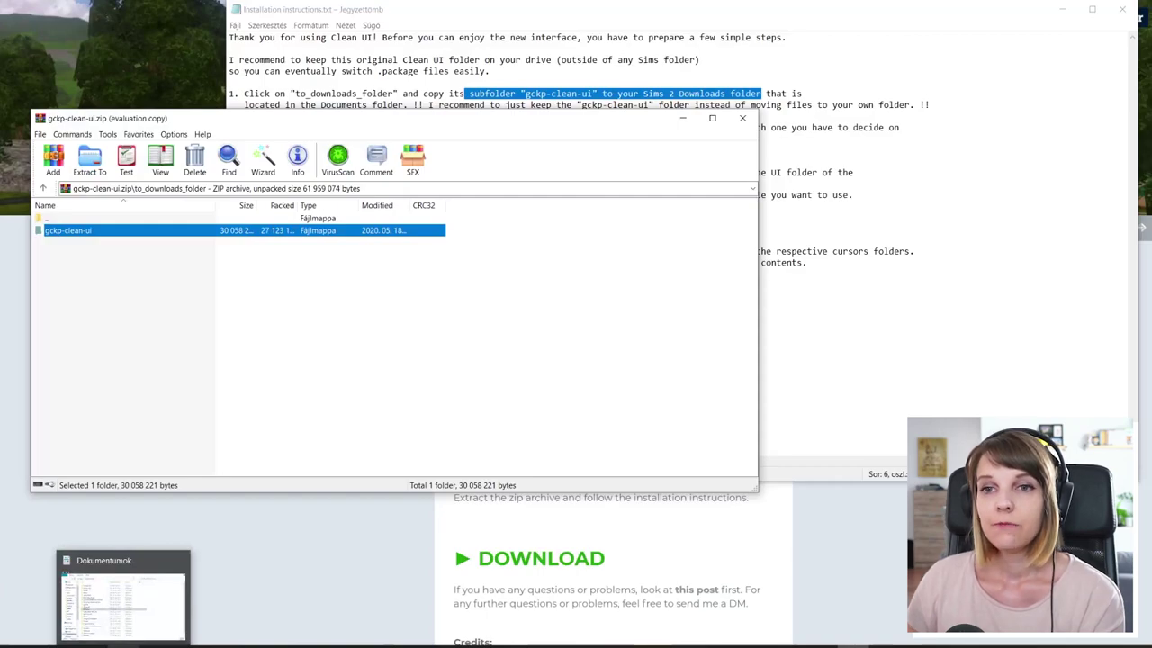
left_click(123, 602)
left_click_drag(55, 232, 831, 245)
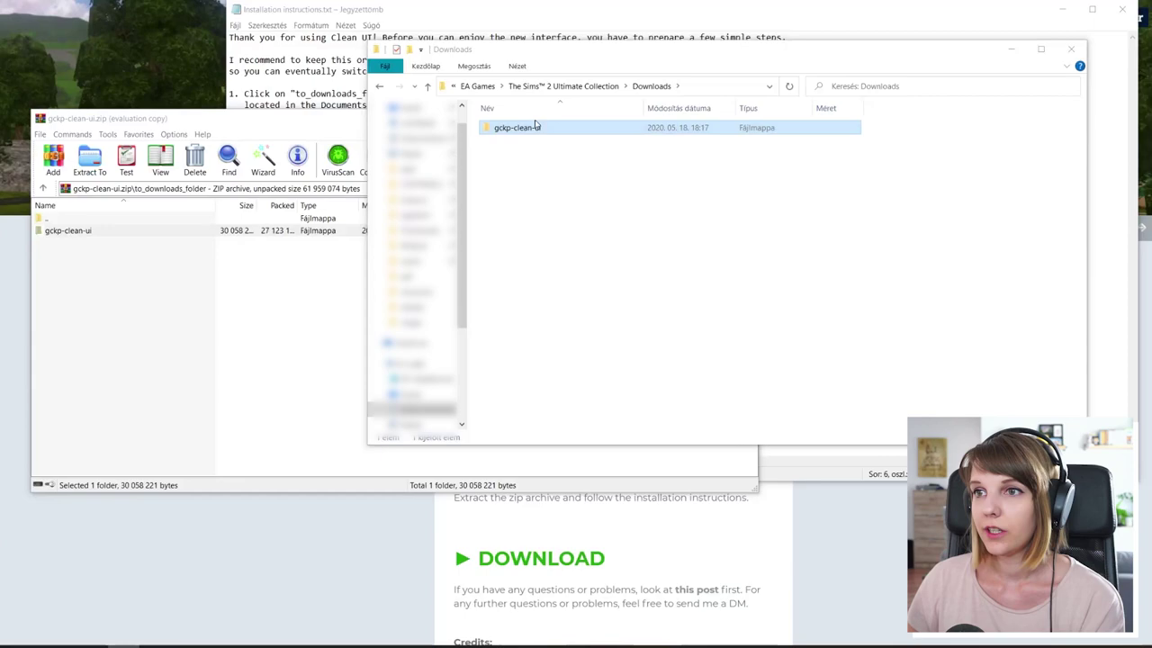
Step: Look inside the extracted gckp-clean-ui folder and read instruction step 2 about the choose-one-clean-ui folders
double_click(515, 130)
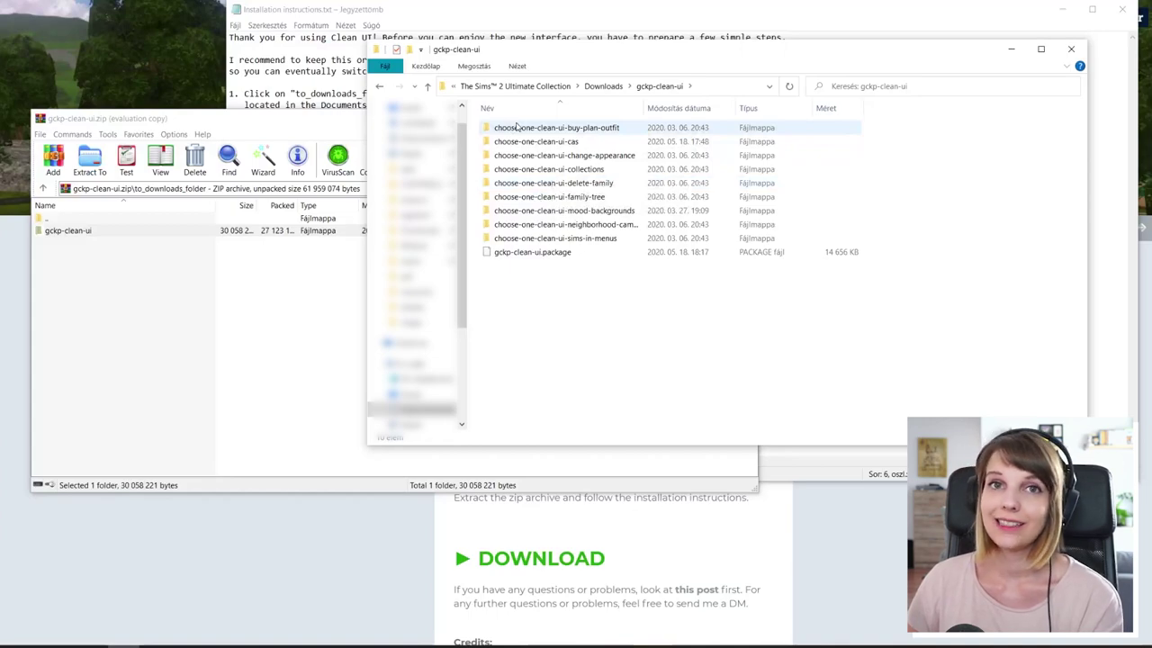
left_click(828, 645)
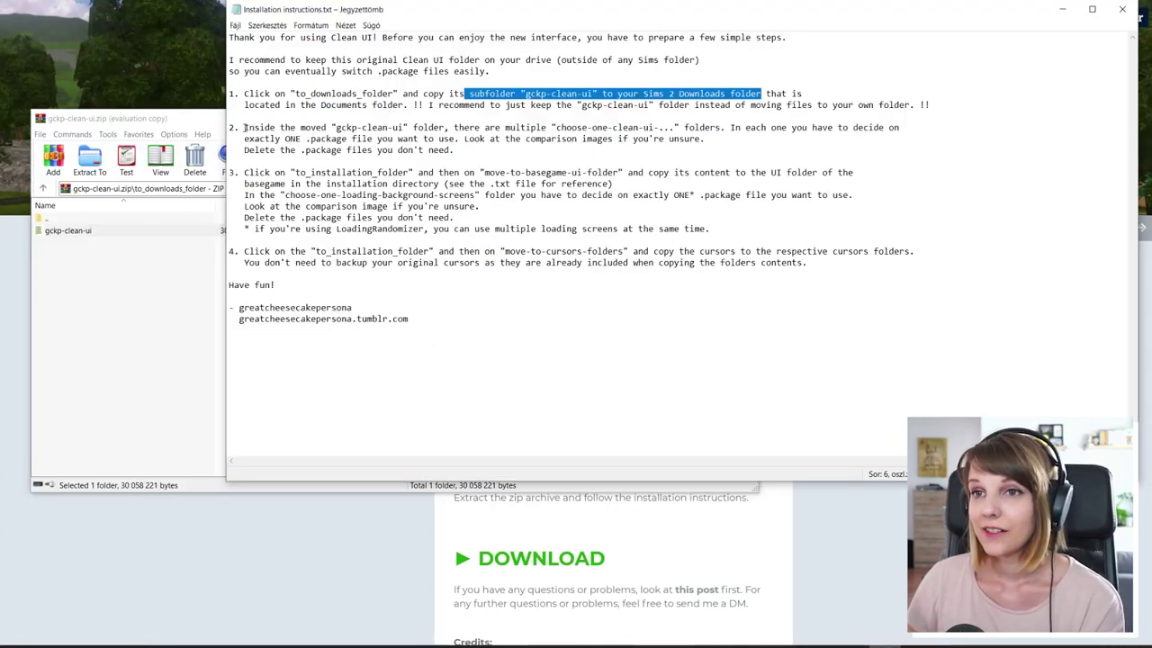
left_click_drag(244, 127, 727, 129)
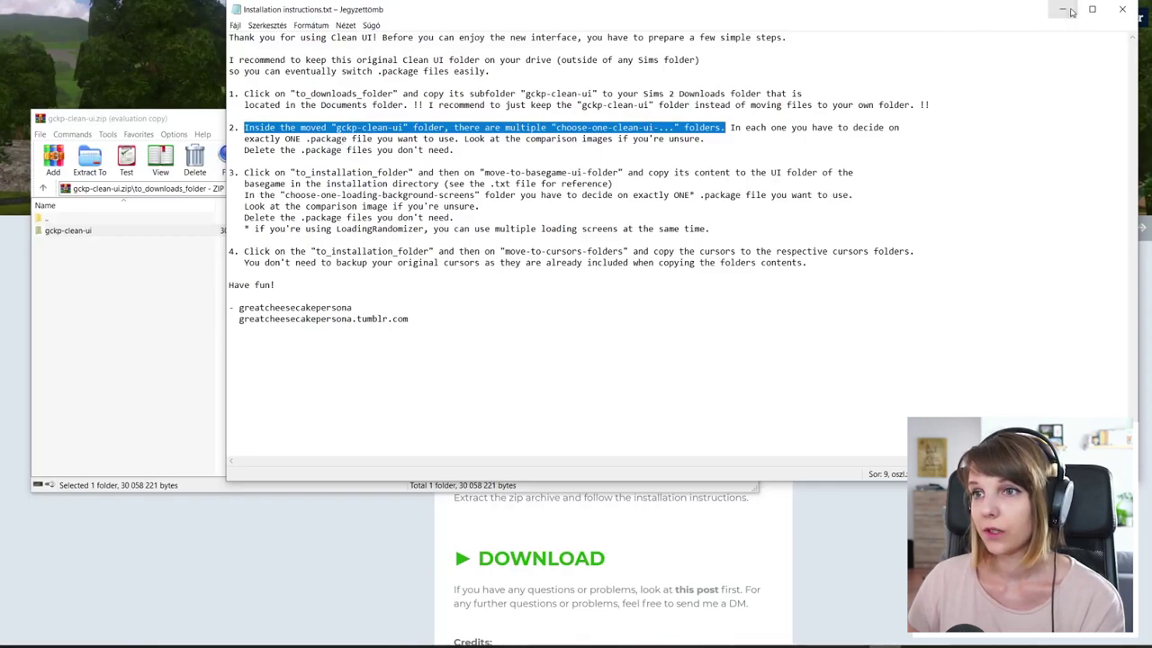
left_click(1065, 10)
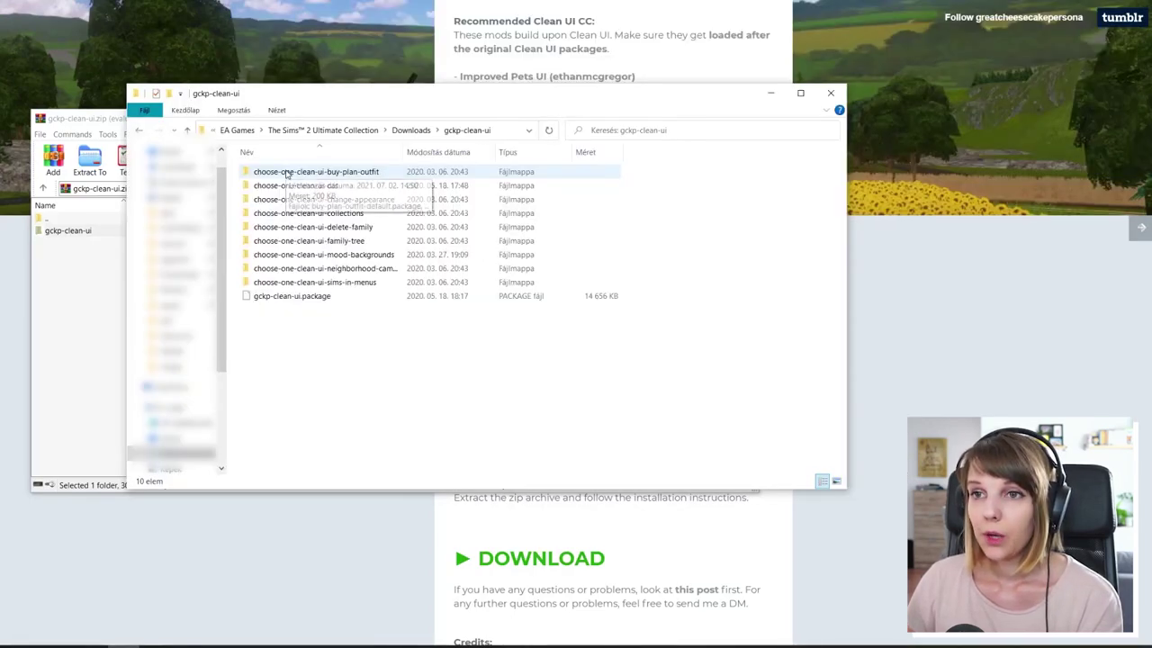
Step: In choose-one-clean-ui-buy-plan-outfit, check the comparison image, delete buy-plan-outfit-default.package, and return to the gckp-clean-ui folder
double_click(286, 173)
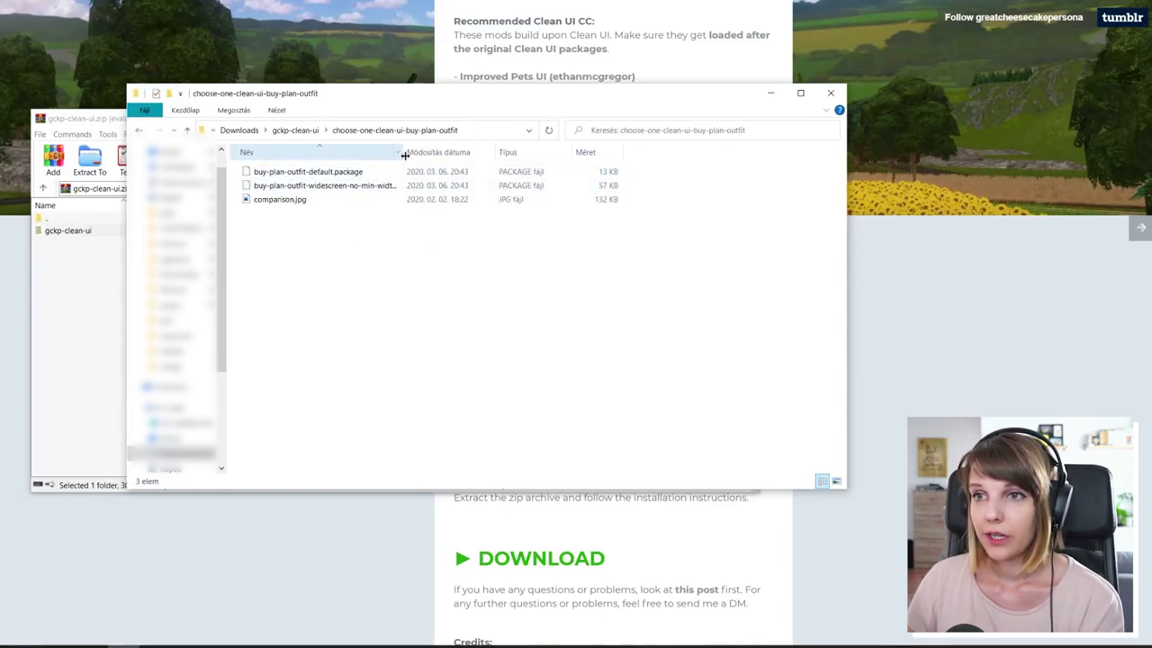
left_click_drag(404, 152, 485, 153)
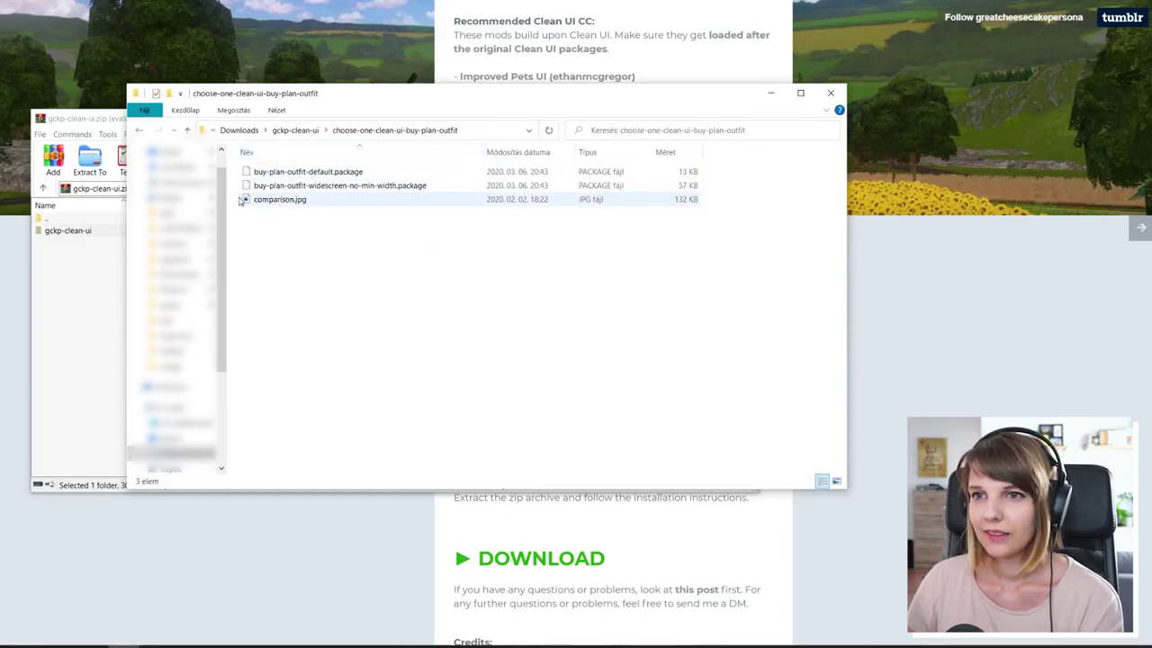
double_click(270, 200)
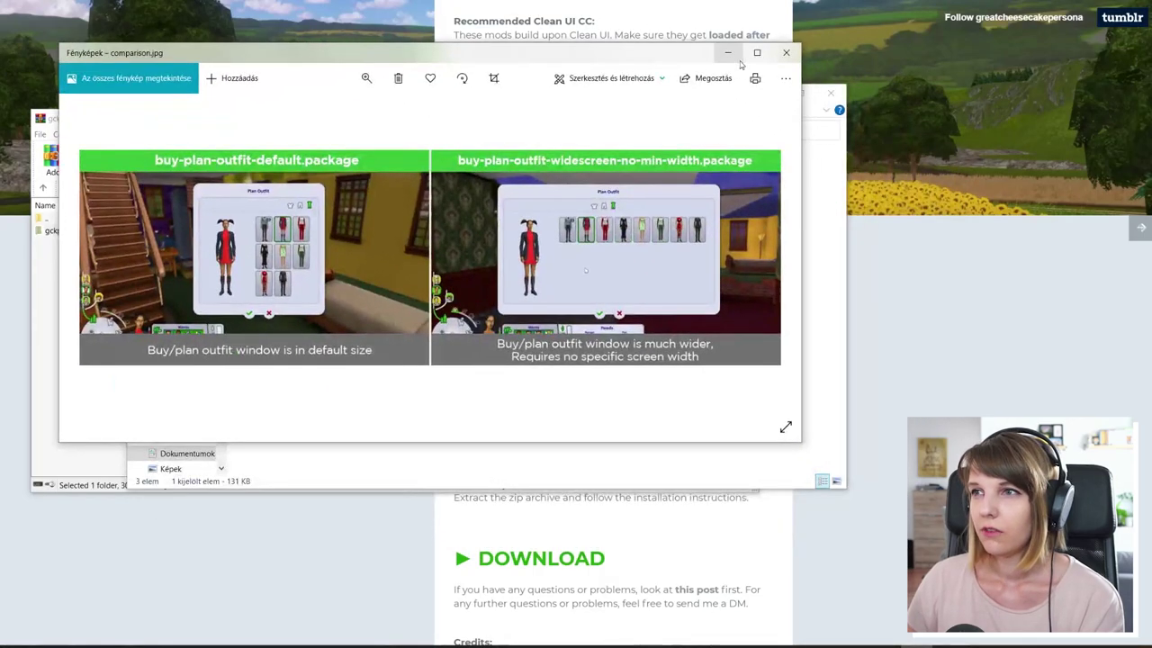
left_click(751, 65)
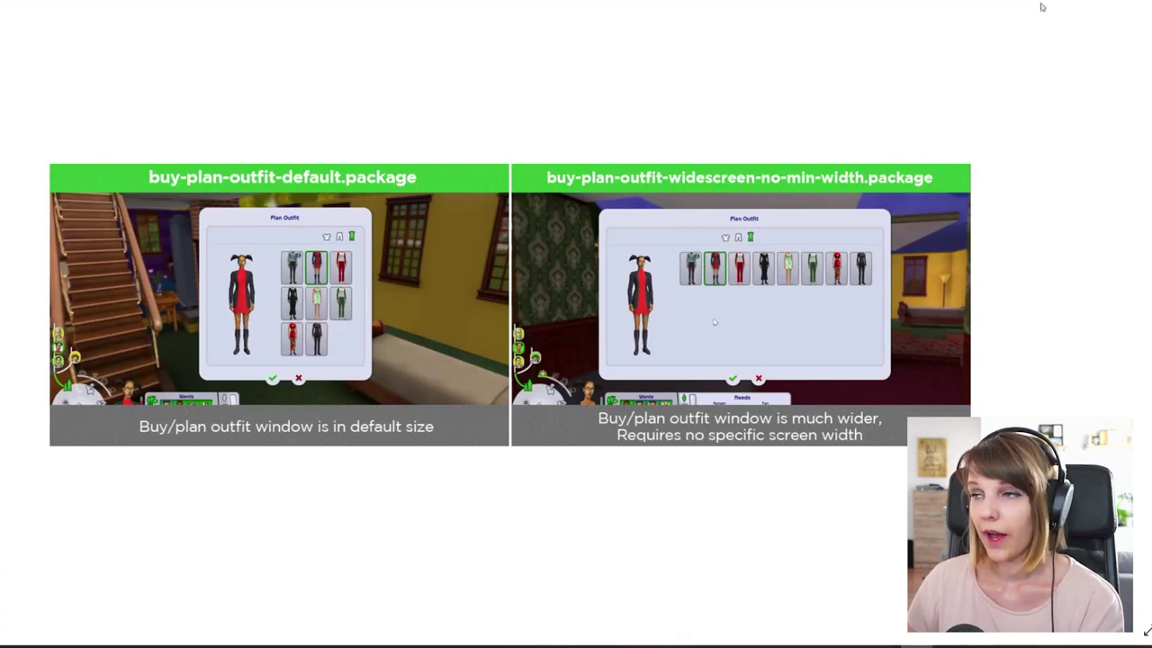
key("Escape")
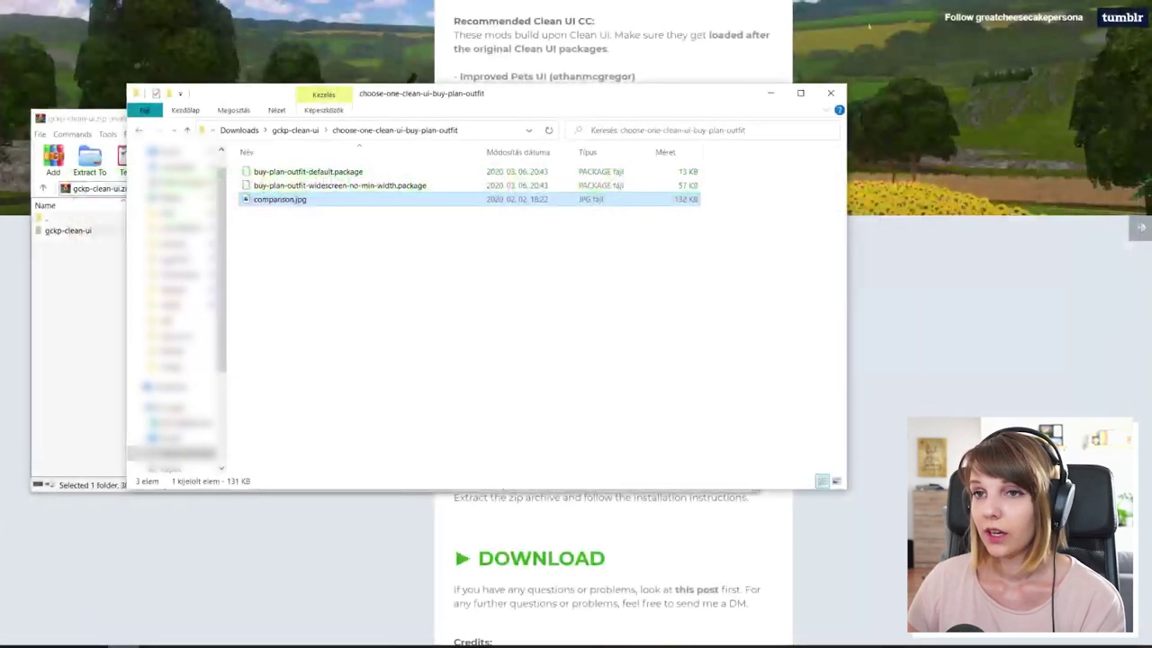
left_click(319, 172)
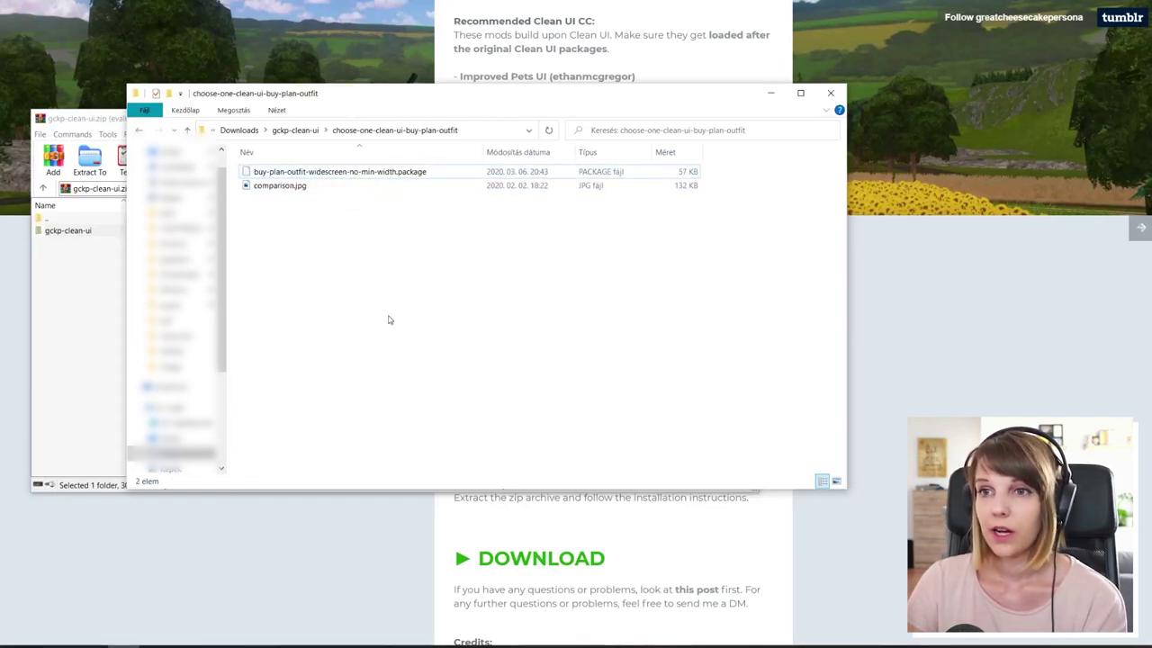
left_click(139, 129)
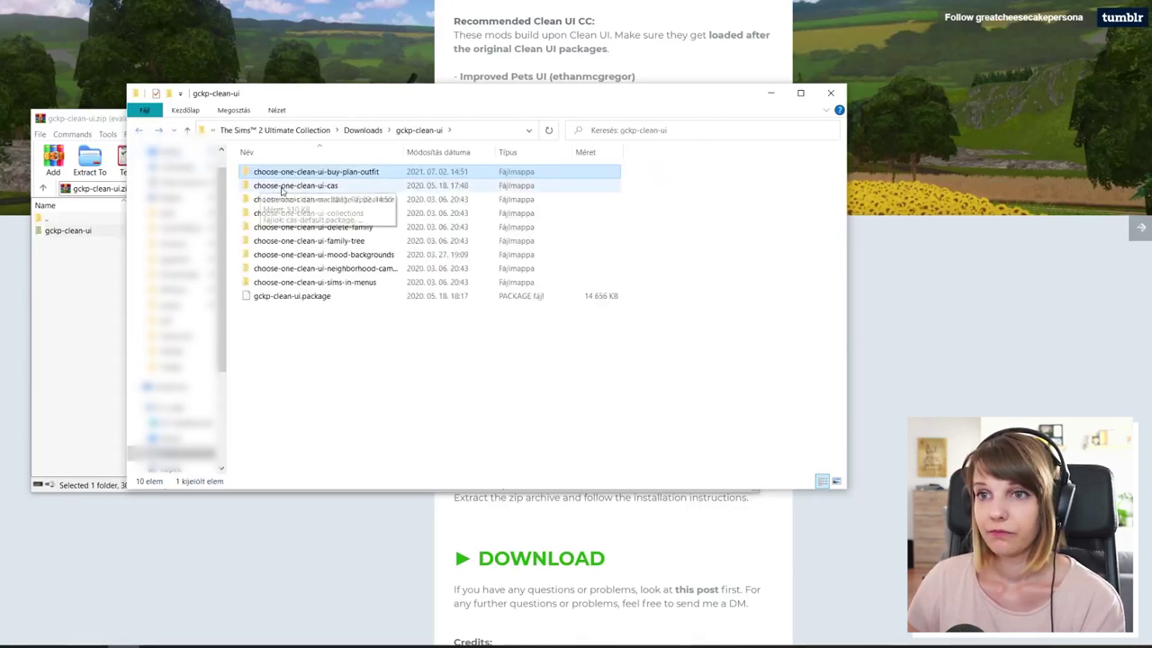
Step: In choose-one-clean-ui-cas, check the comparison image and delete all packages except the cas-min-width-1920-additional-596px one
double_click(281, 186)
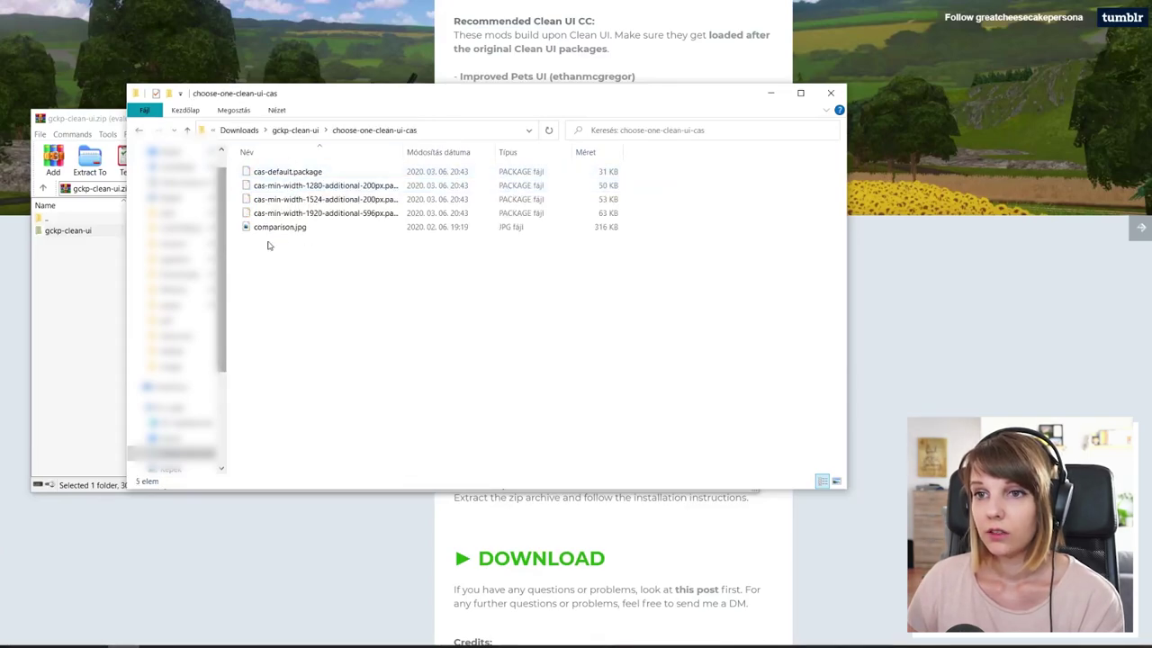
double_click(293, 229)
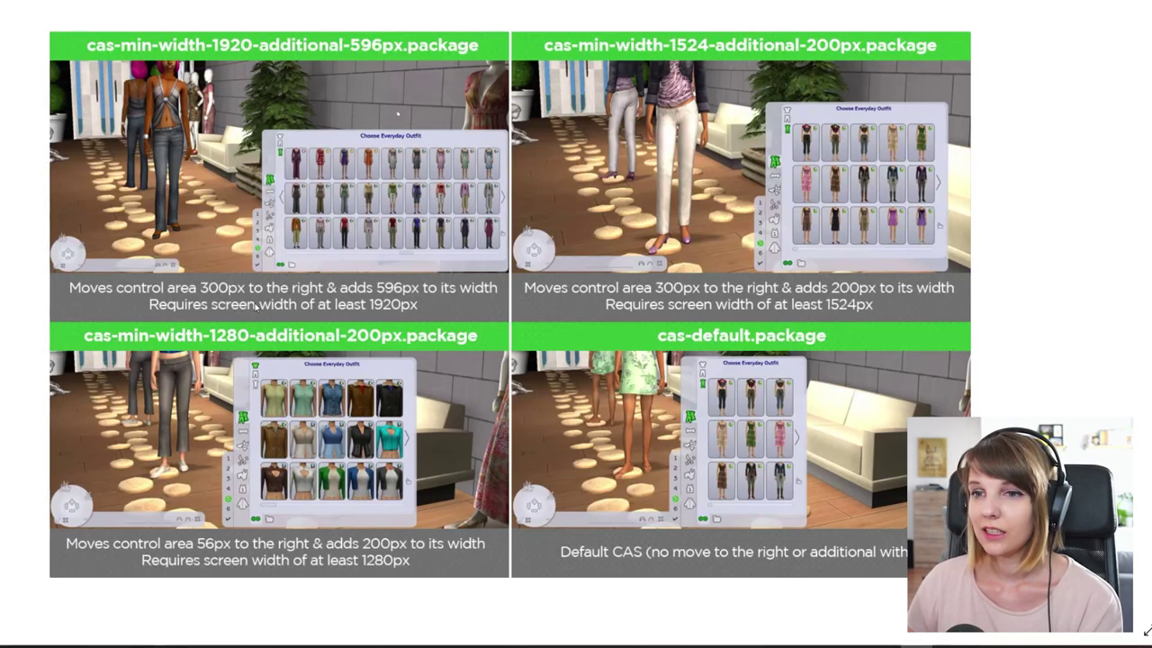
scroll(634, 270, "up", 2)
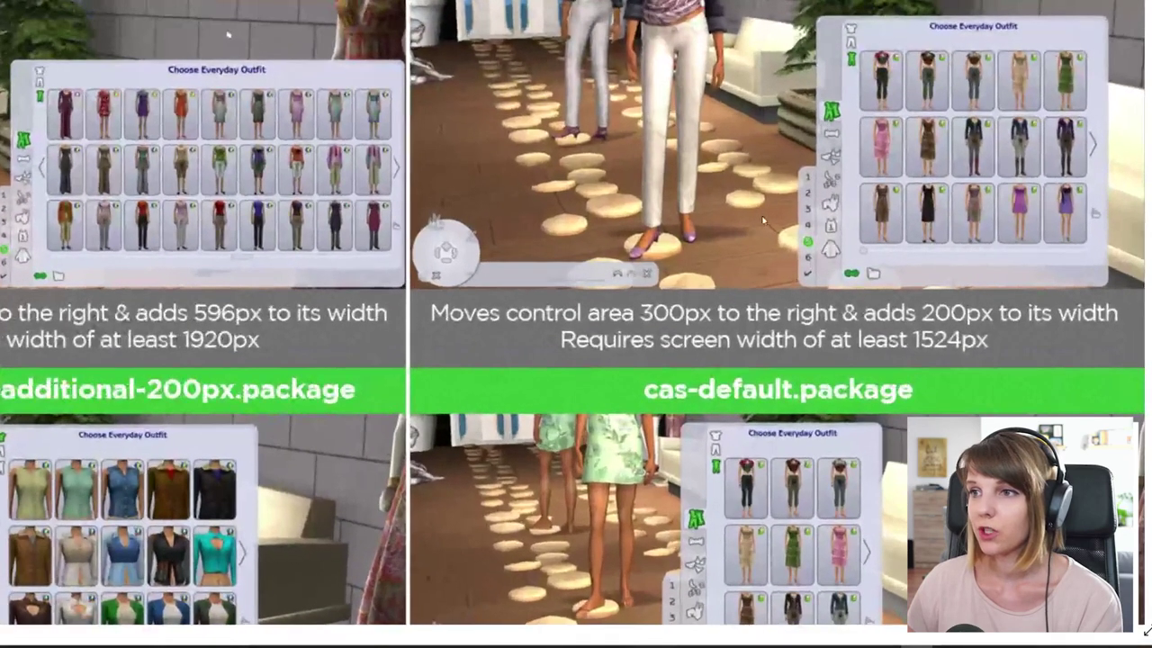
key("alt+F4")
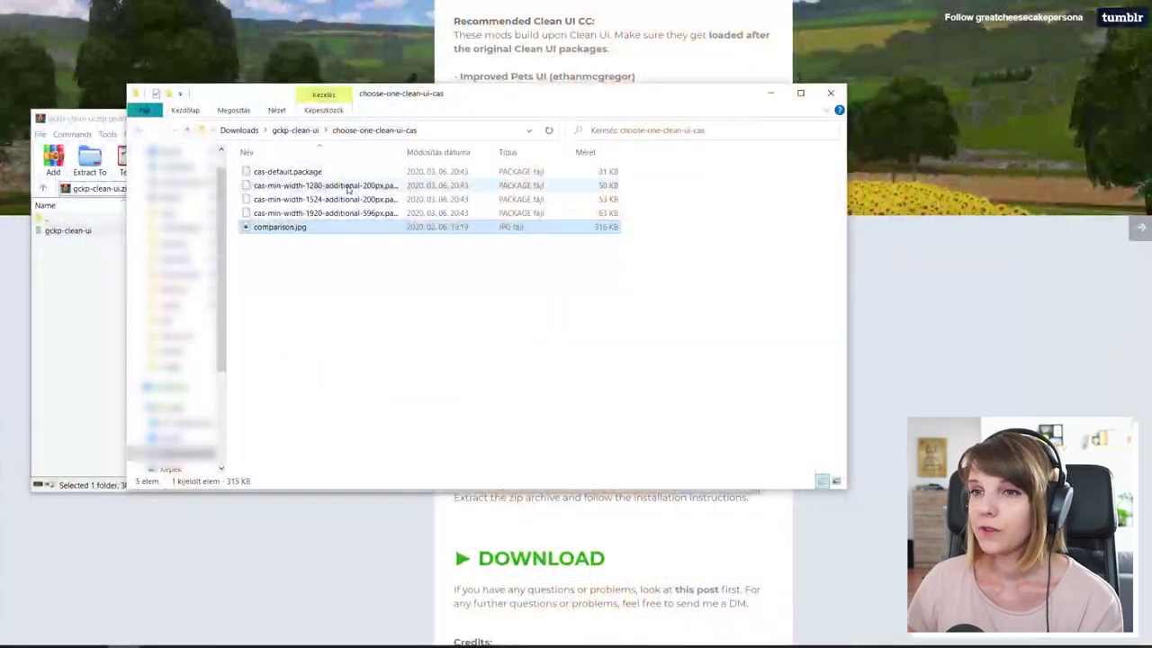
left_click_drag(241, 170, 297, 203)
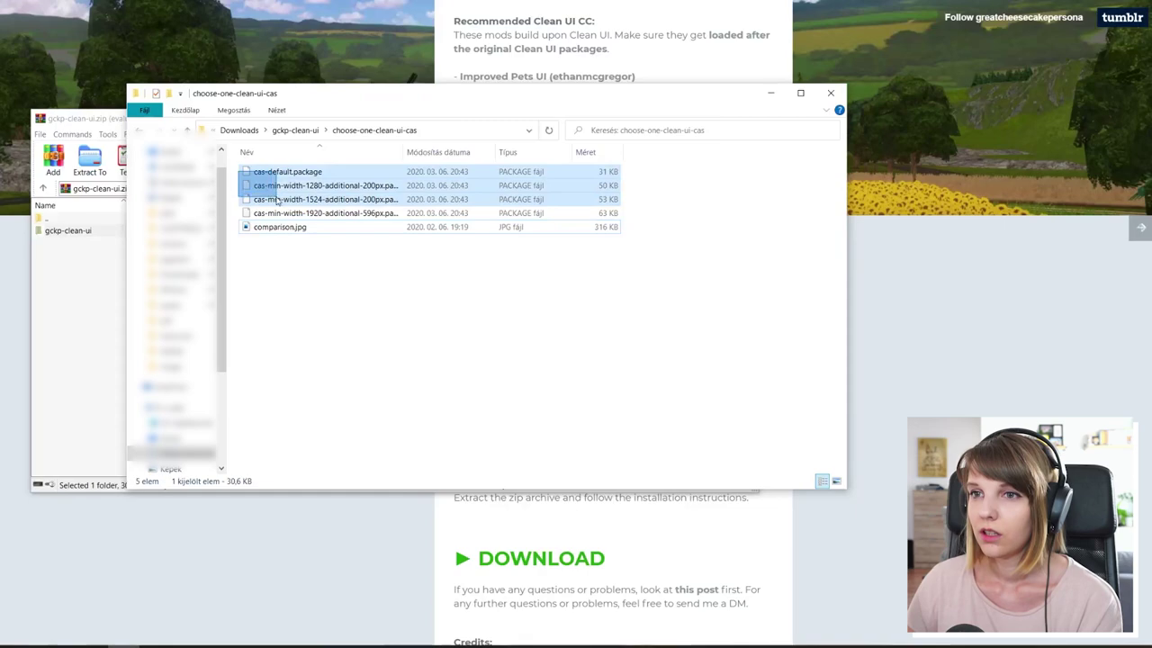
key("Delete")
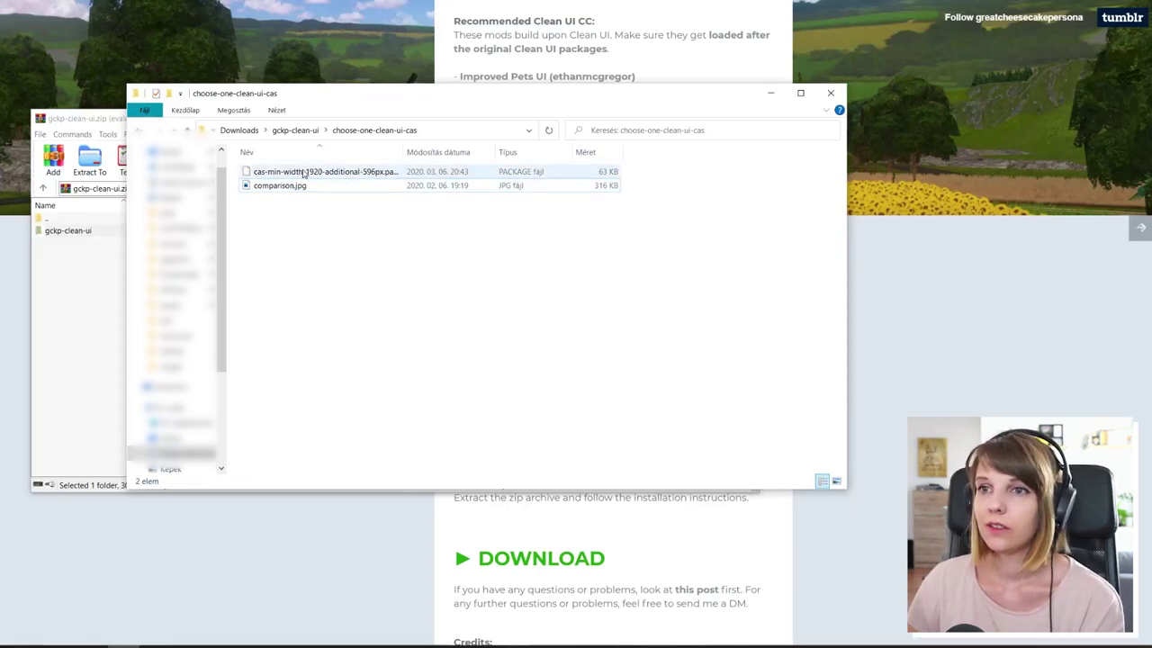
left_click(140, 129)
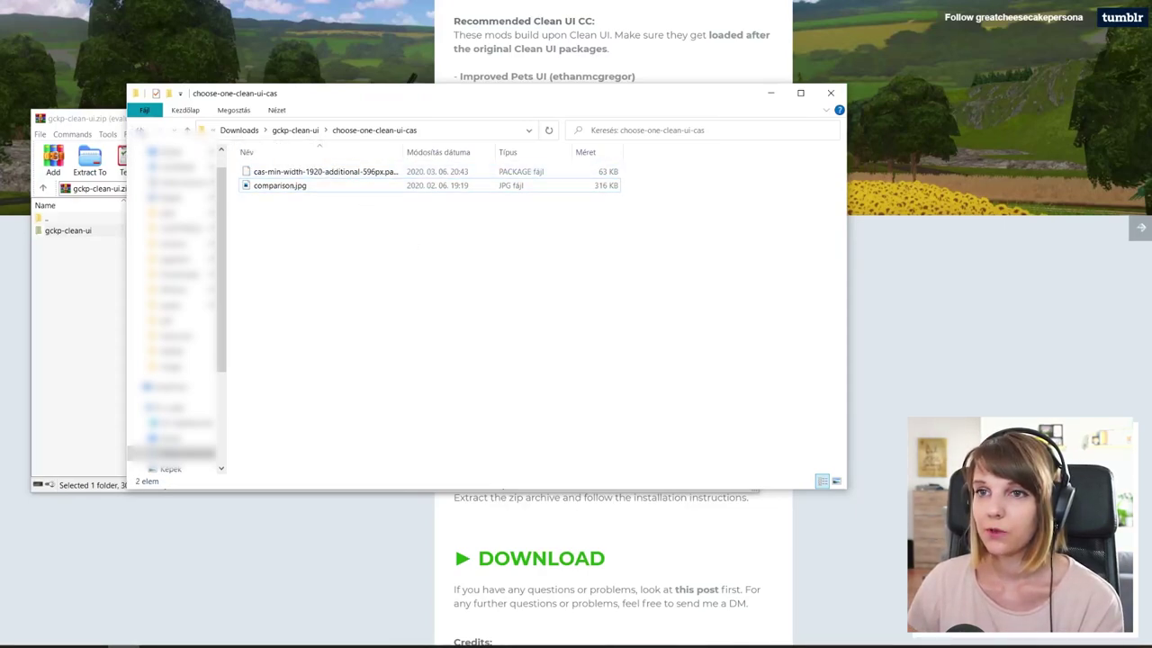
Step: In choose-one-clean-ui-change-appearance, check the comparison image, delete change-appearance-default.package, and return to the gckp-clean-ui folder
double_click(289, 200)
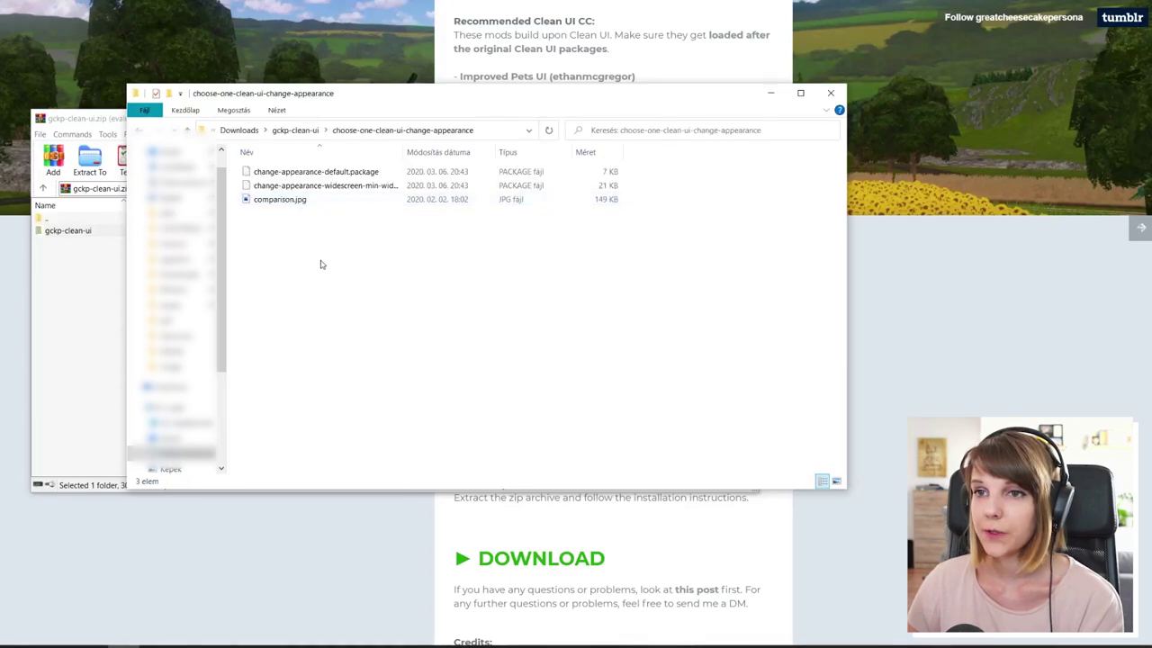
double_click(280, 198)
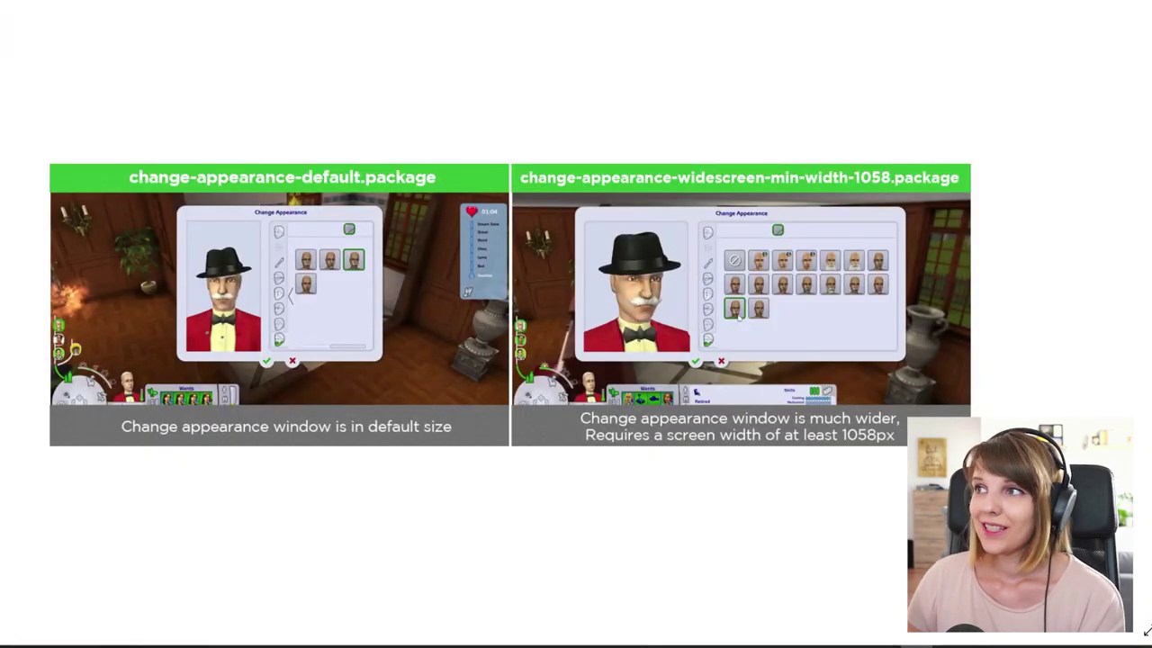
key("alt+F4")
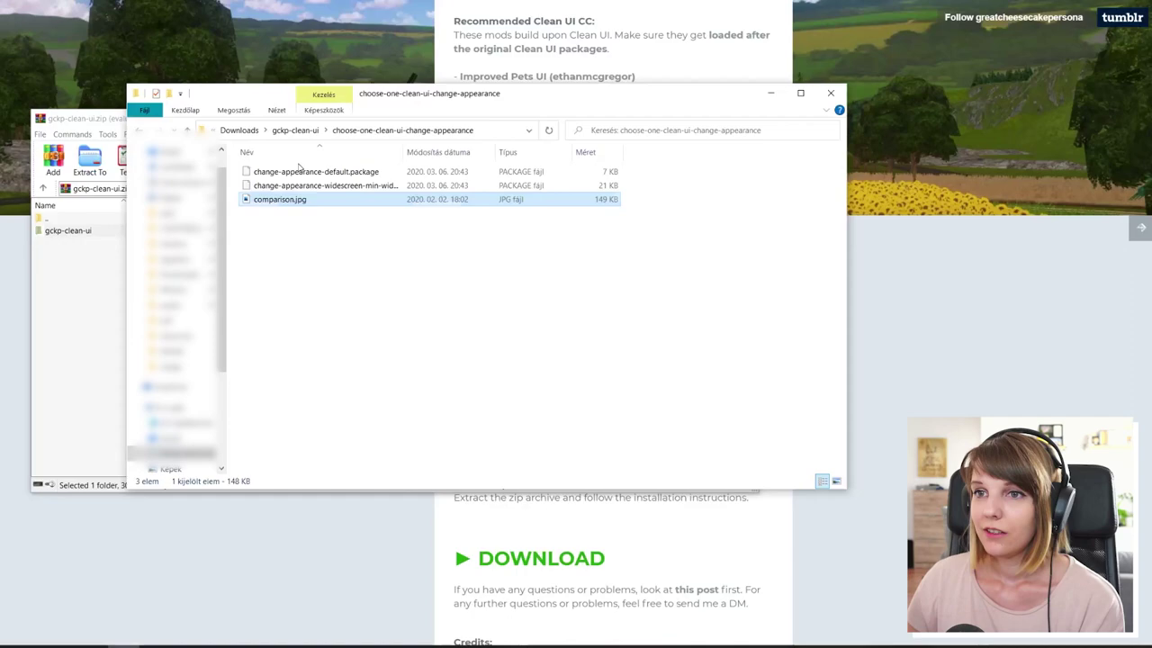
left_click(297, 173)
key("Delete")
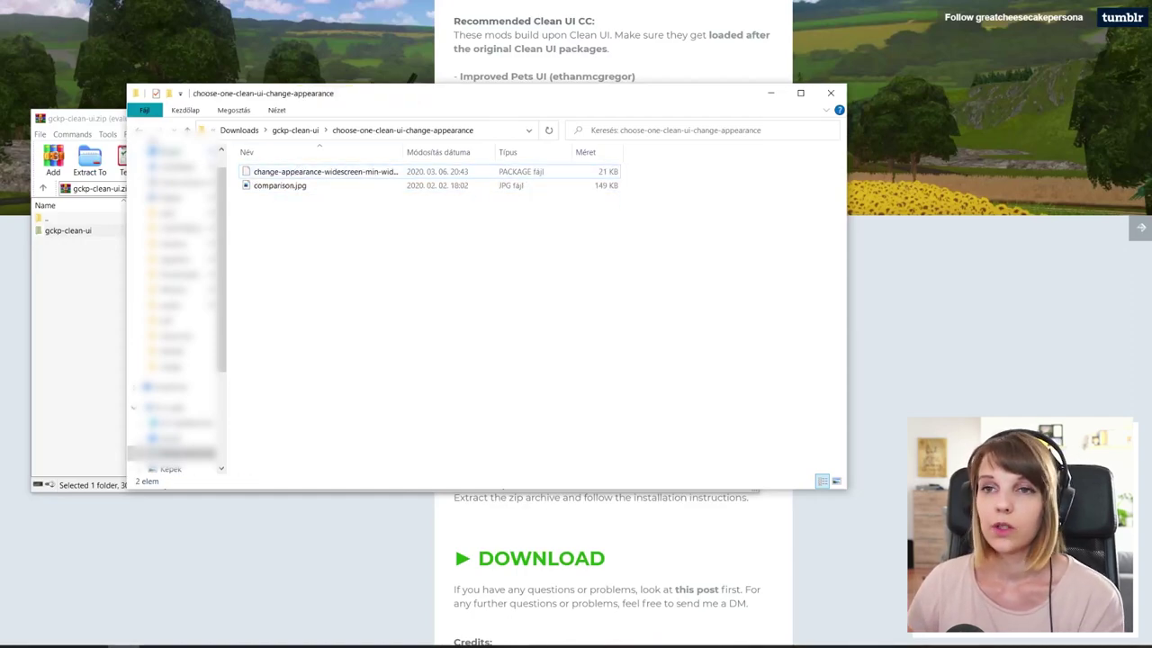
key("BackSpace")
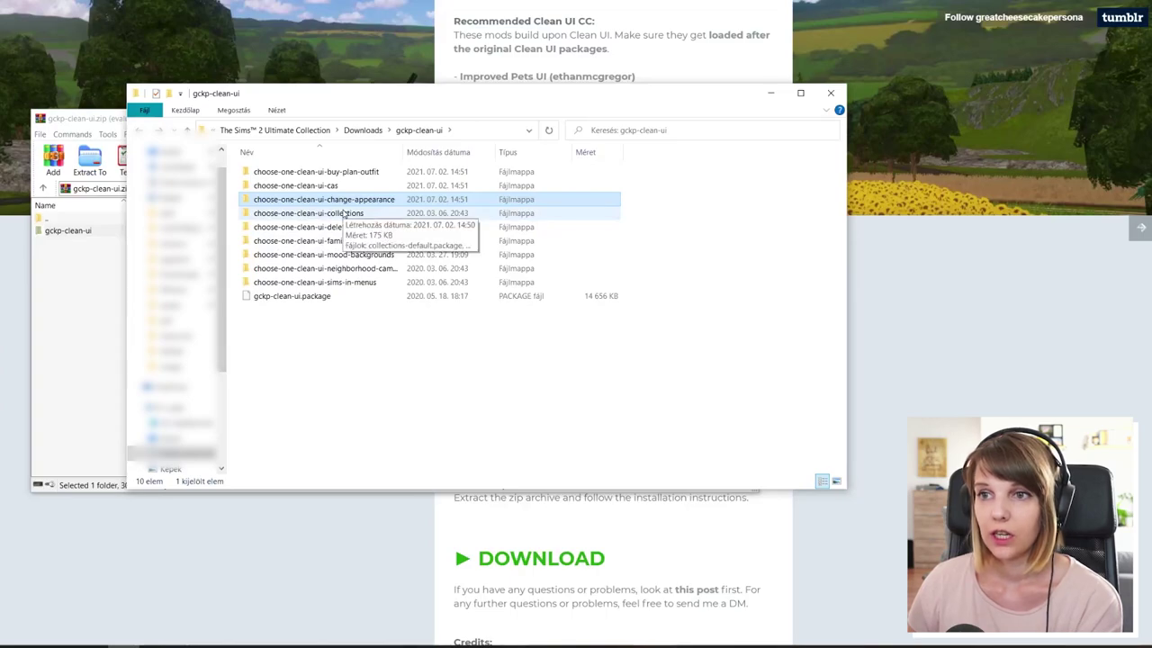
Step: In choose-one-clean-ui-delete-family, delete visible-delete-family-button.package and return to the gckp-clean-ui folder to continue with the following choice folder
double_click(343, 213)
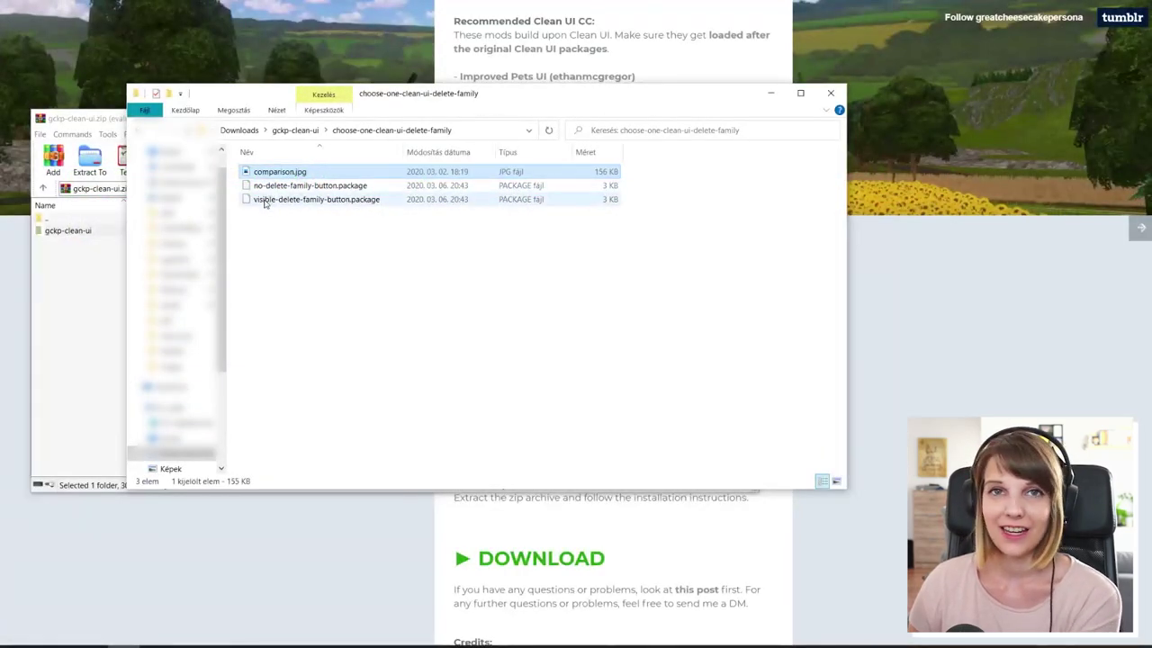
left_click(309, 199)
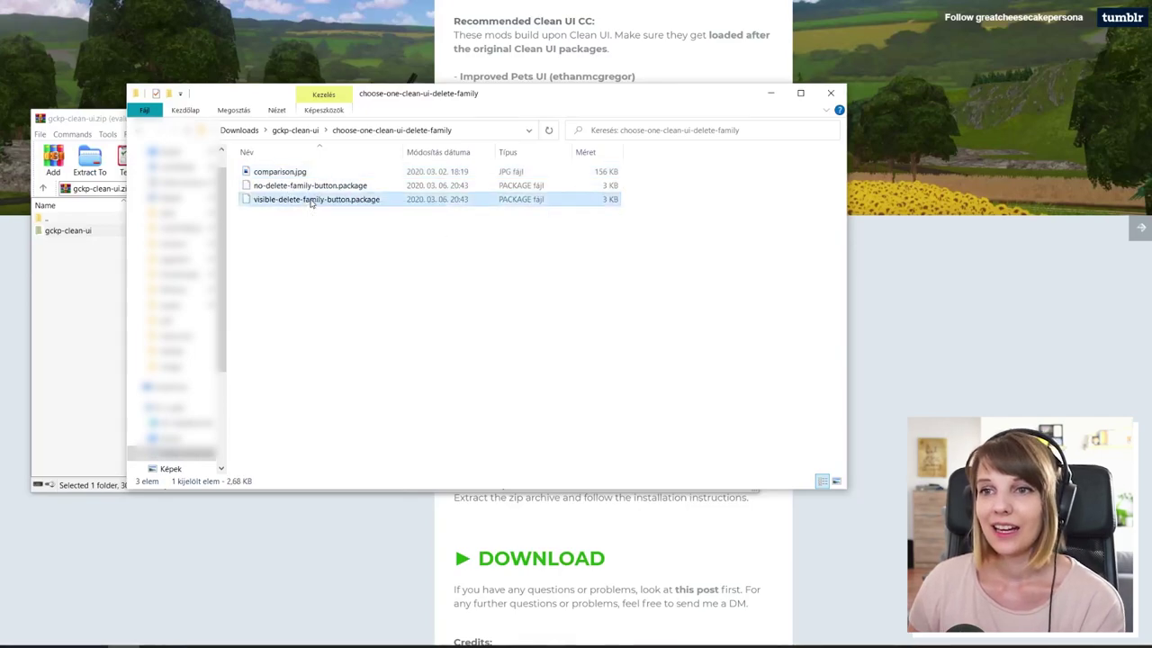
key("Delete")
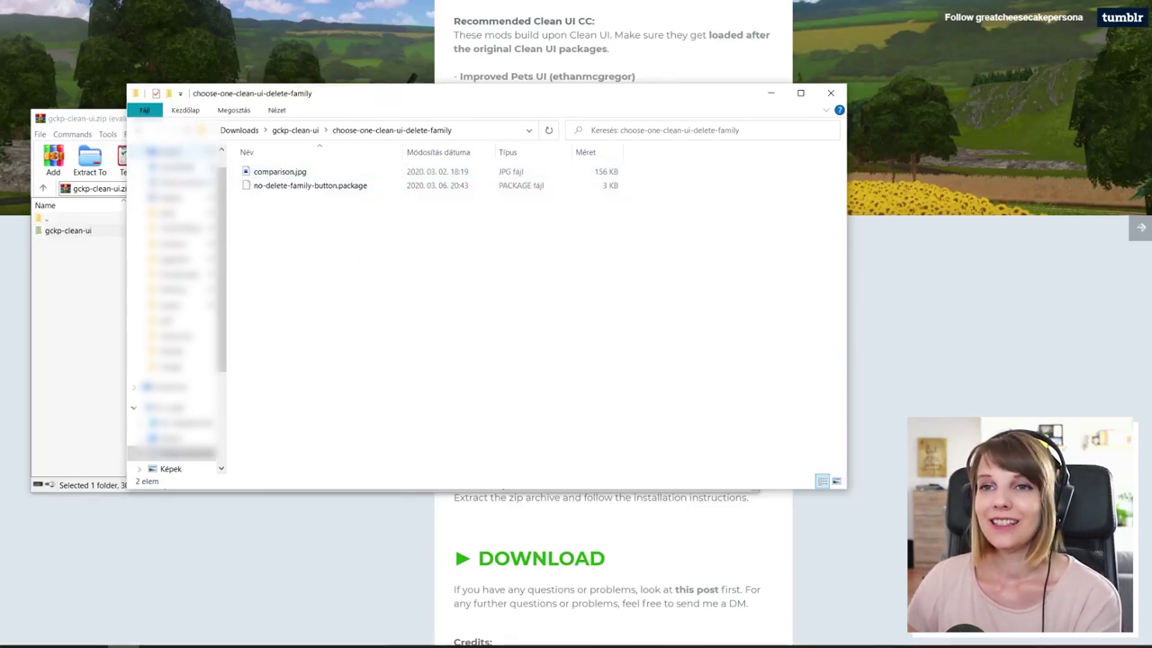
key("alt+Up")
double_click(297, 240)
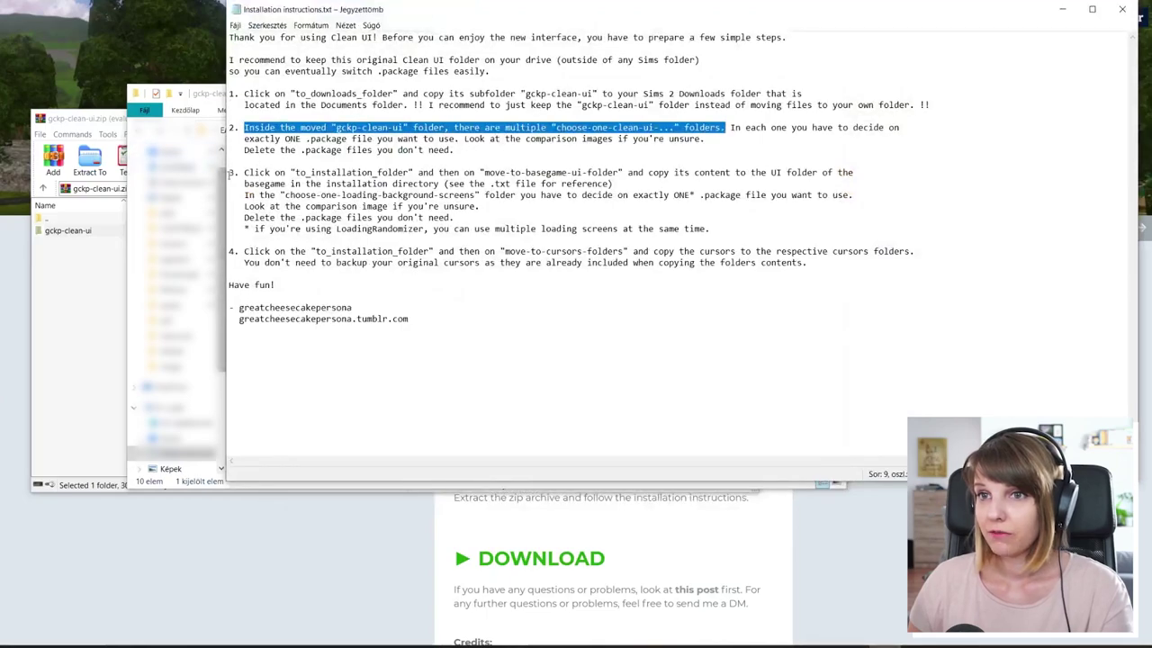
Step: Read instruction step 3 about the basegame UI folder and open to_installation_folder in the gckp-clean-ui.zip archive
left_click_drag(244, 172, 854, 179)
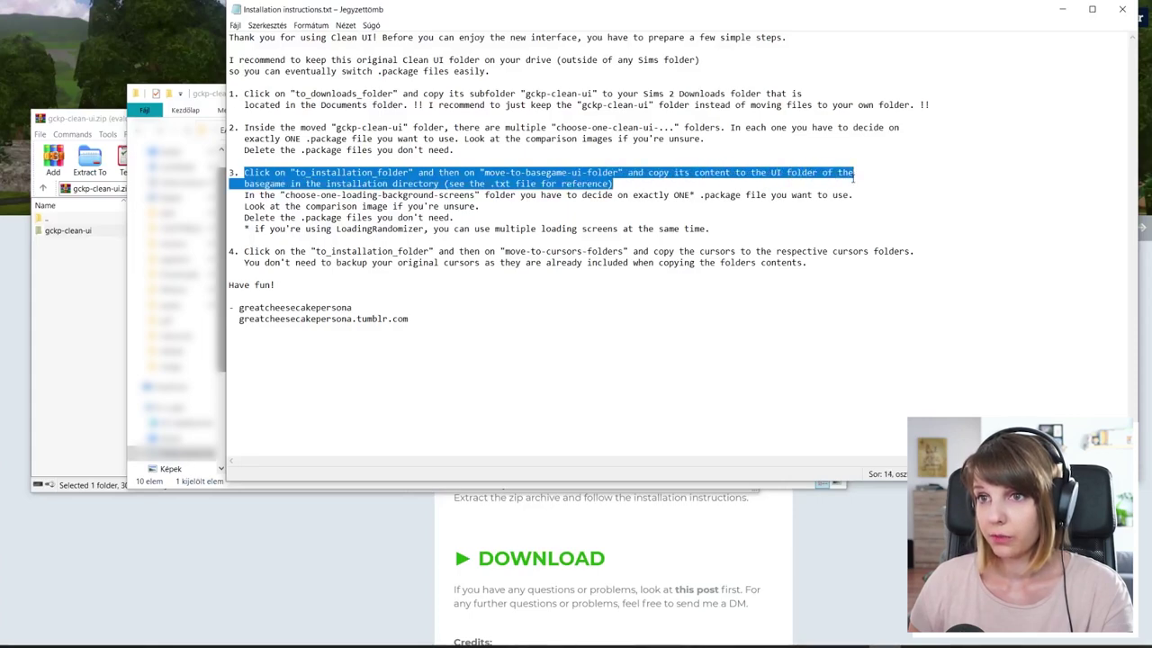
left_click(52, 223)
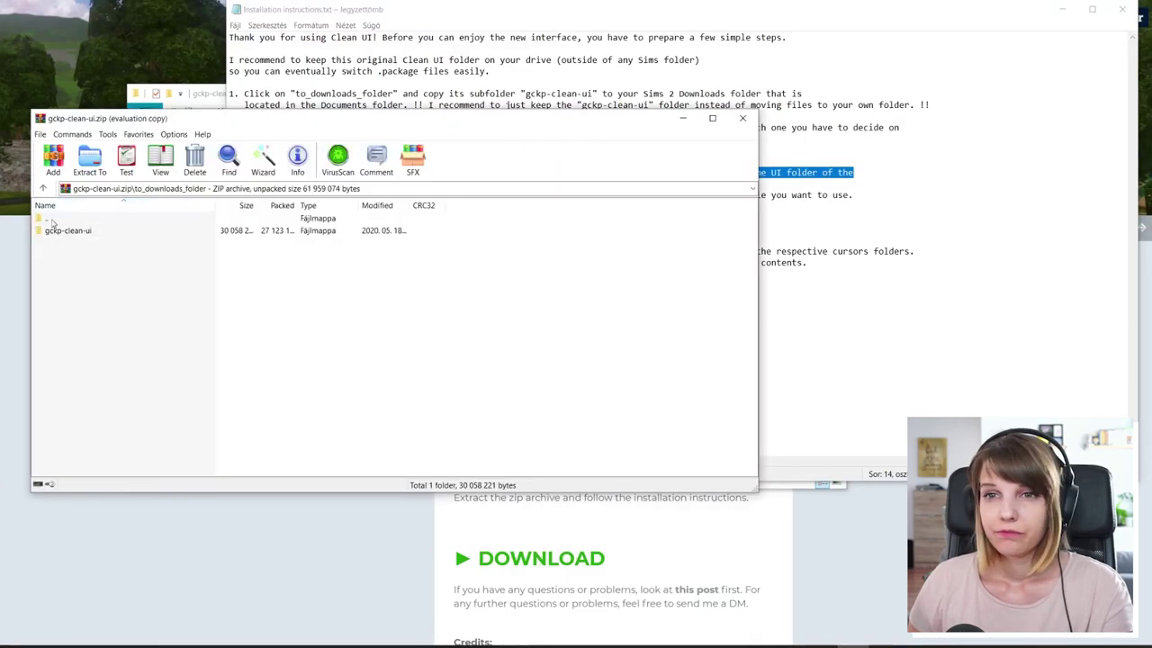
double_click(52, 220)
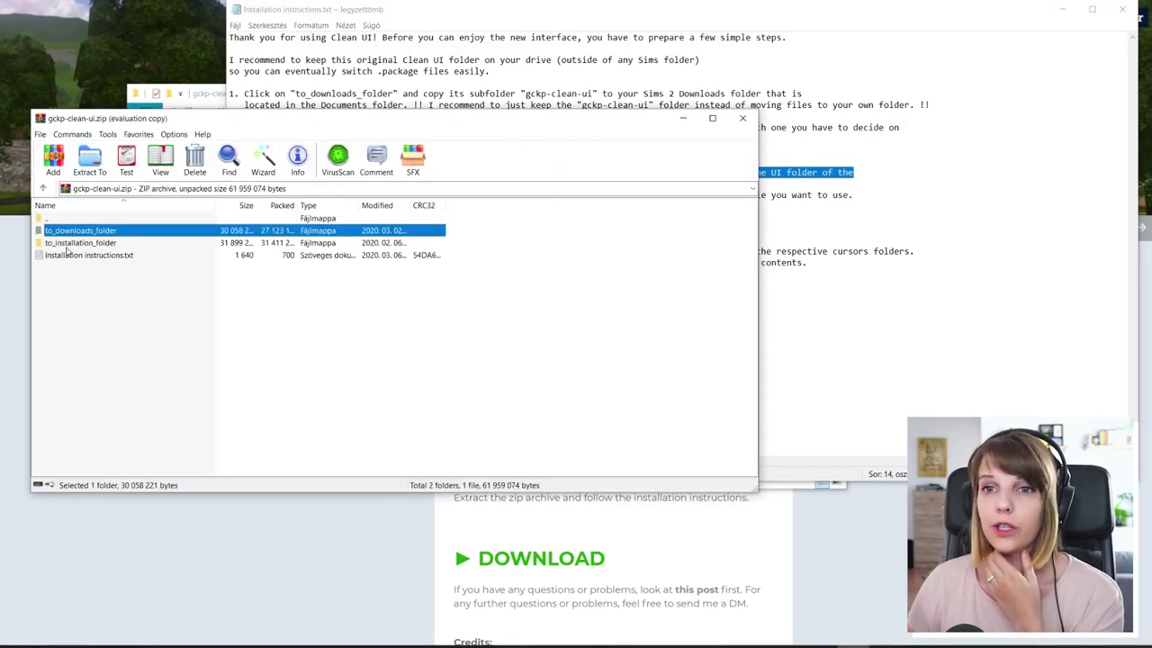
double_click(70, 244)
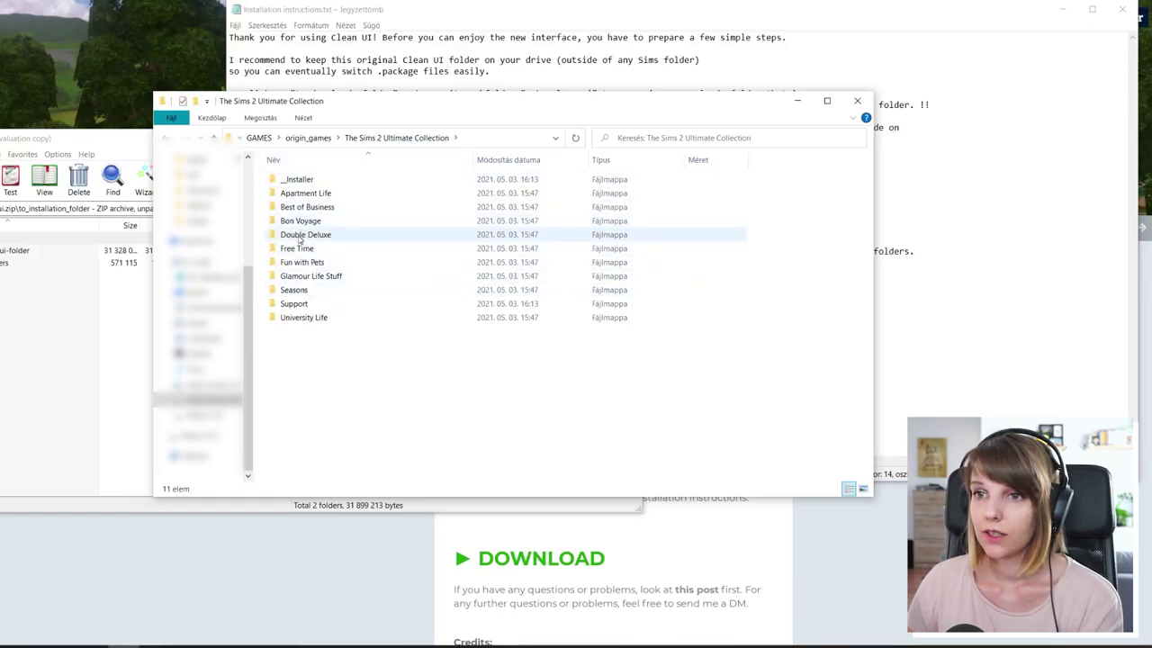
Step: In The Sims 2 Ultimate Collection installation directory, navigate to Double Deluxe\Base\TSData
double_click(300, 236)
double_click(300, 181)
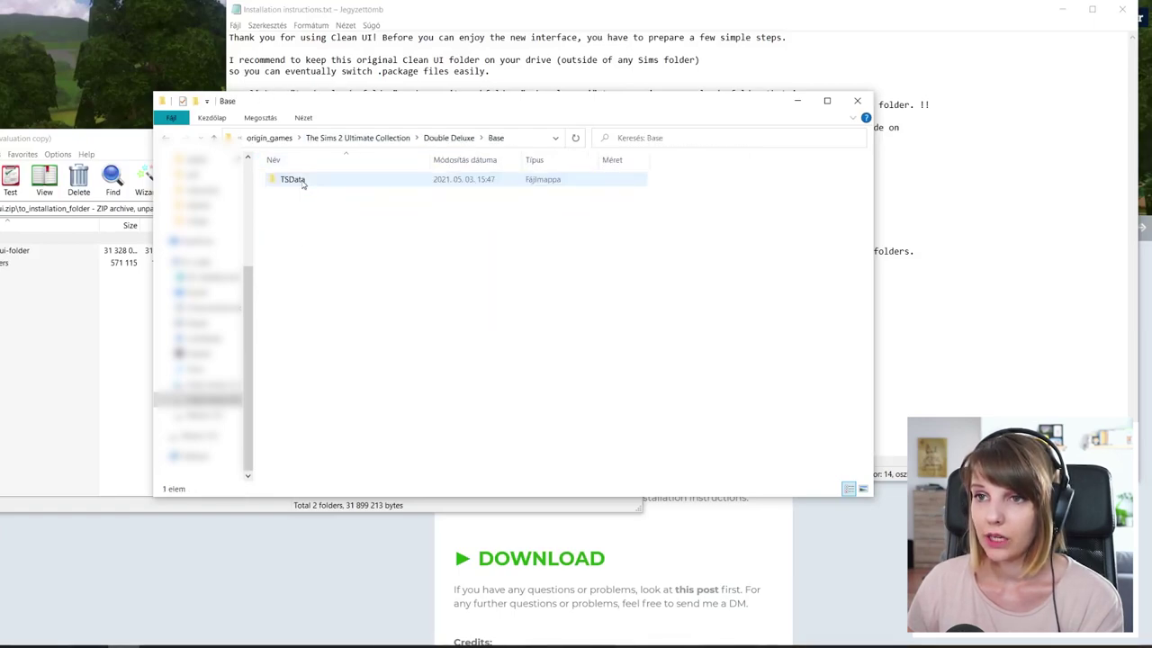
double_click(302, 182)
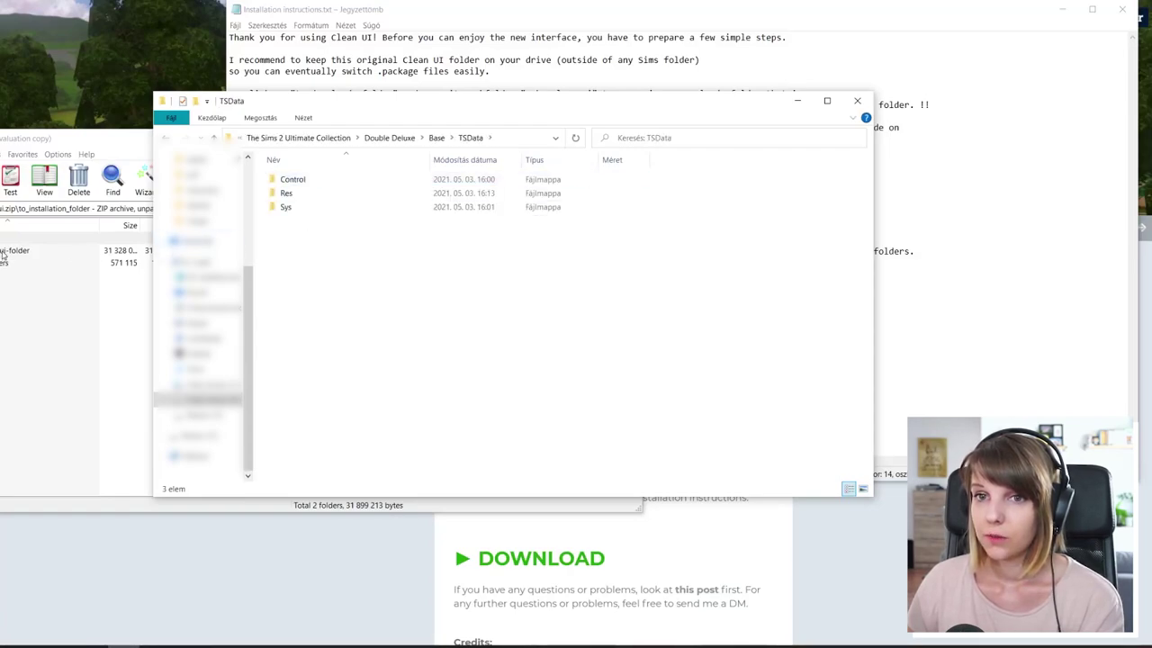
Step: In the archive's move-to-basegame-ui-folder, open choose-one-loading-background-screens and view the comparison image of the loading screens
double_click(3, 252)
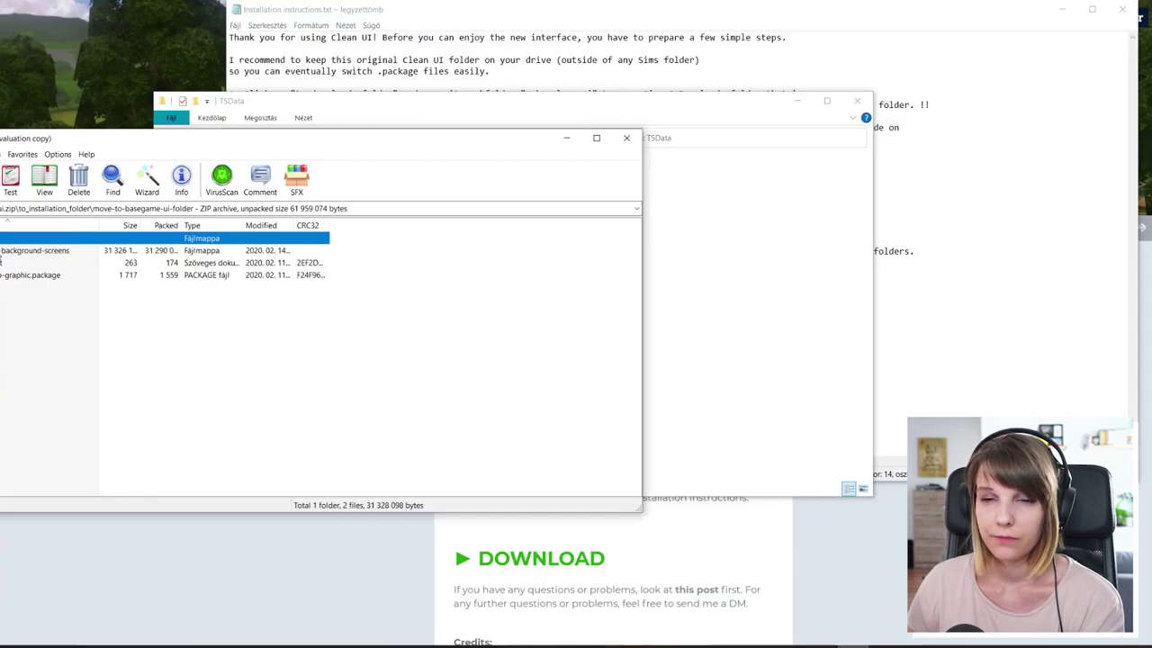
double_click(4, 252)
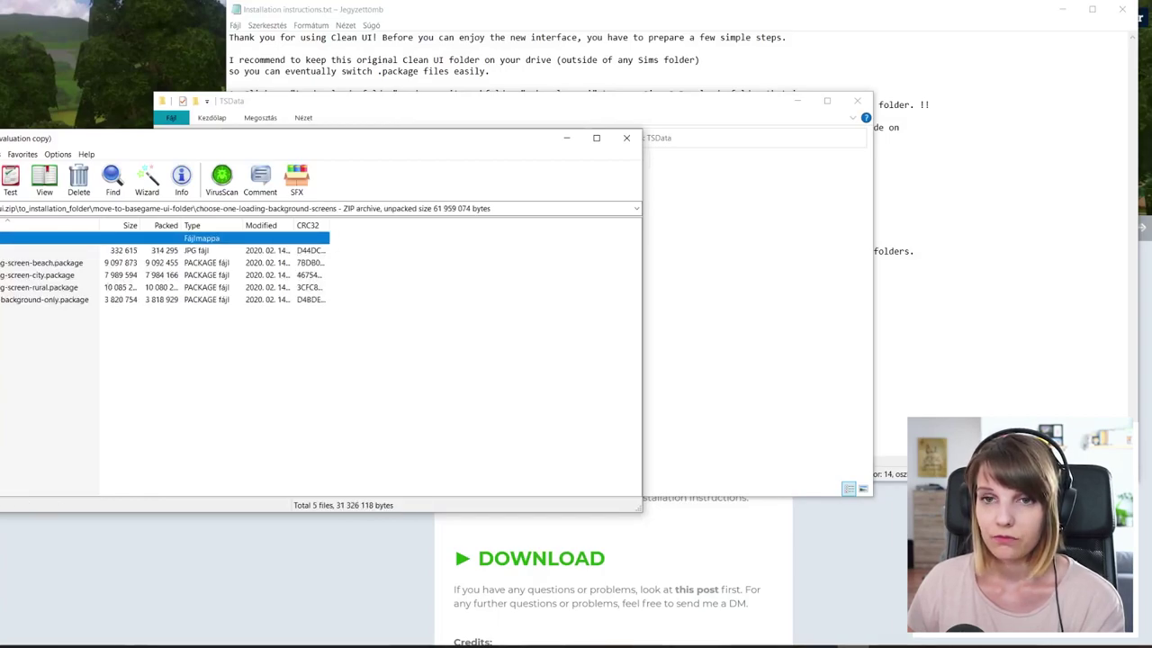
double_click(4, 250)
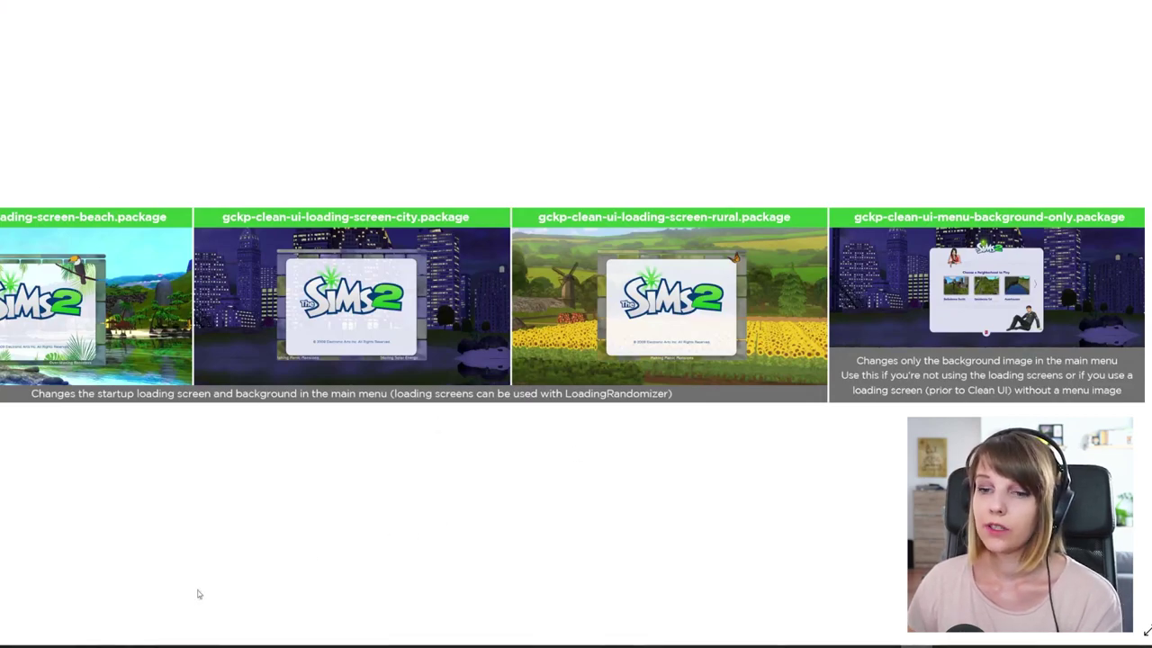
key("Escape")
Step: Open links 1 to 4 of "More widescreen loading screens" on the Clean UI page in new tabs
scroll(693, 414, "up", 5)
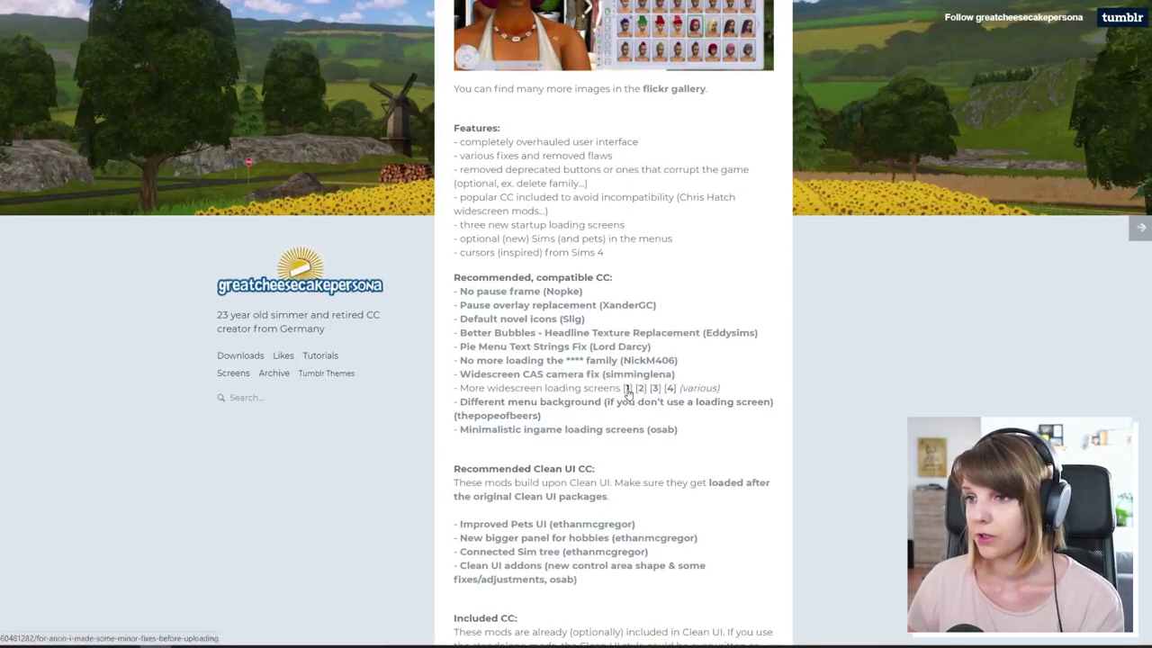
right_click(627, 394)
key("Escape")
right_click(641, 391)
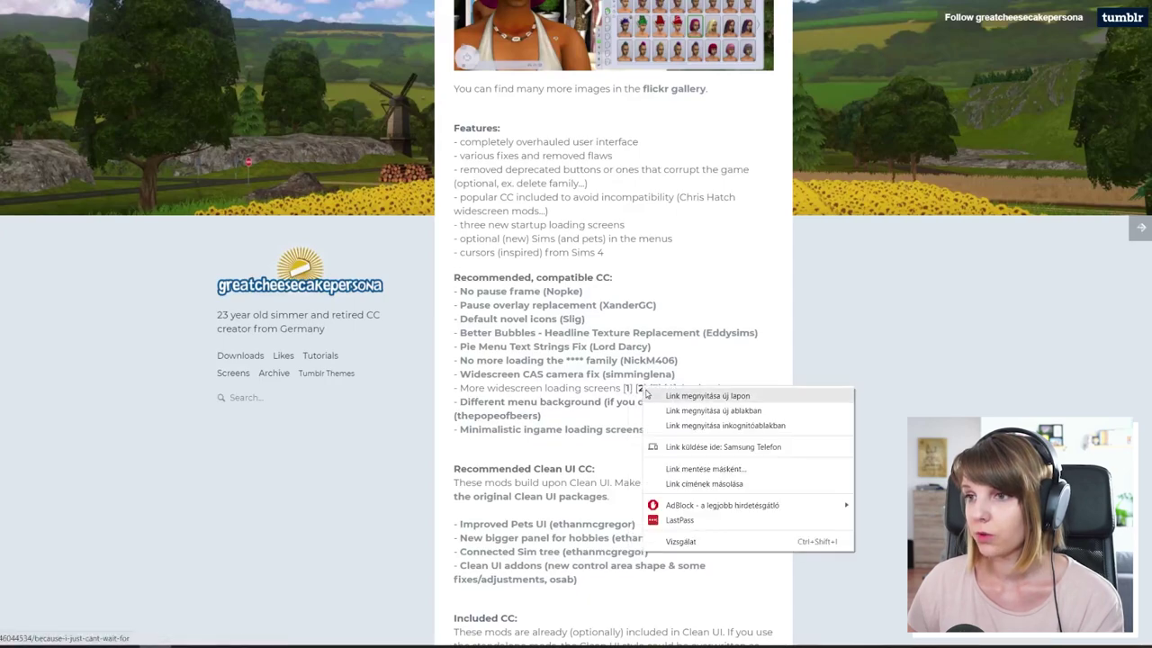
key("Escape")
right_click(656, 390)
key("Escape")
right_click(675, 390)
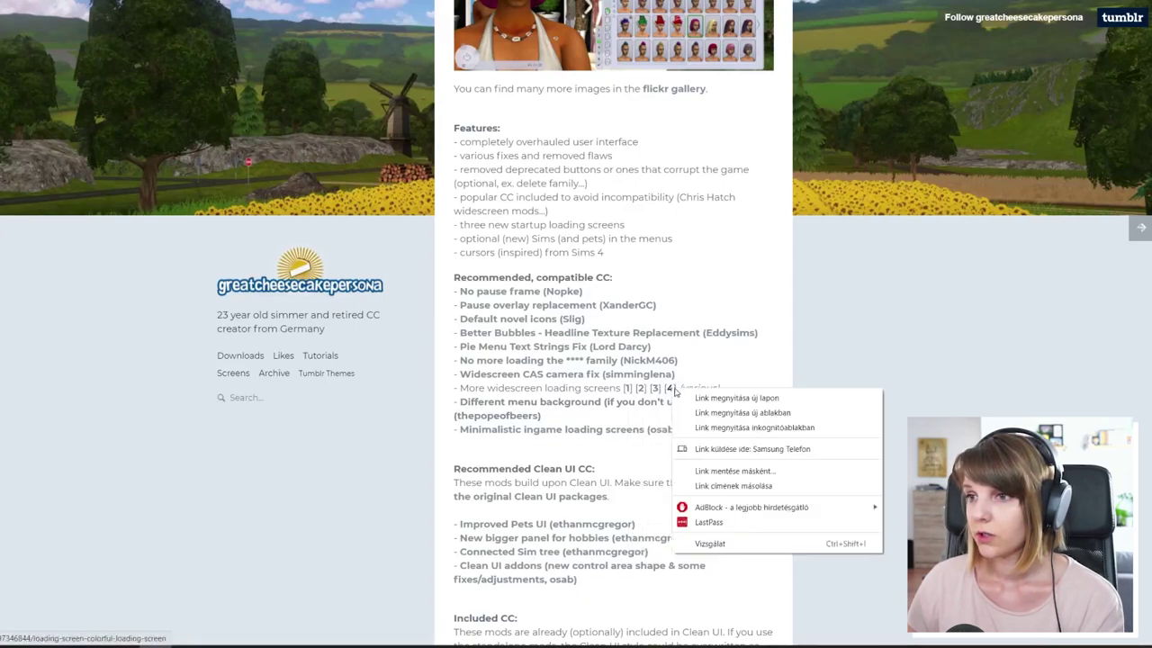
left_click(736, 397)
Step: Compare the loading screens offered in the opened tabs and view the light Sims 2 one at full size
key("ctrl+Tab")
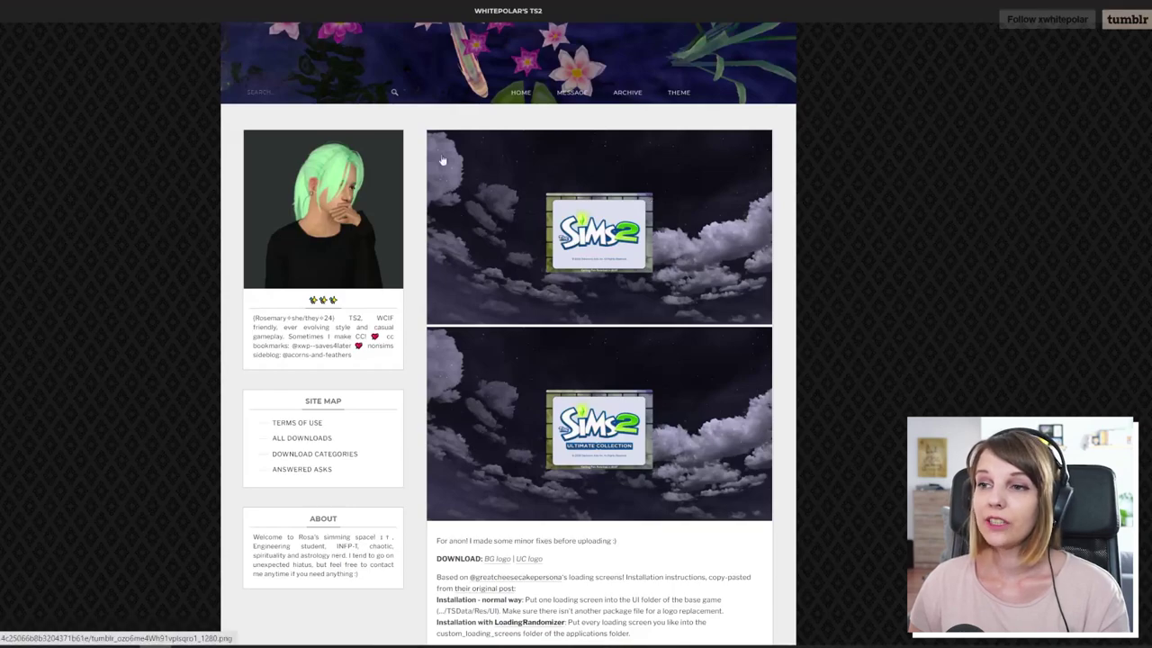
key("ctrl+Tab")
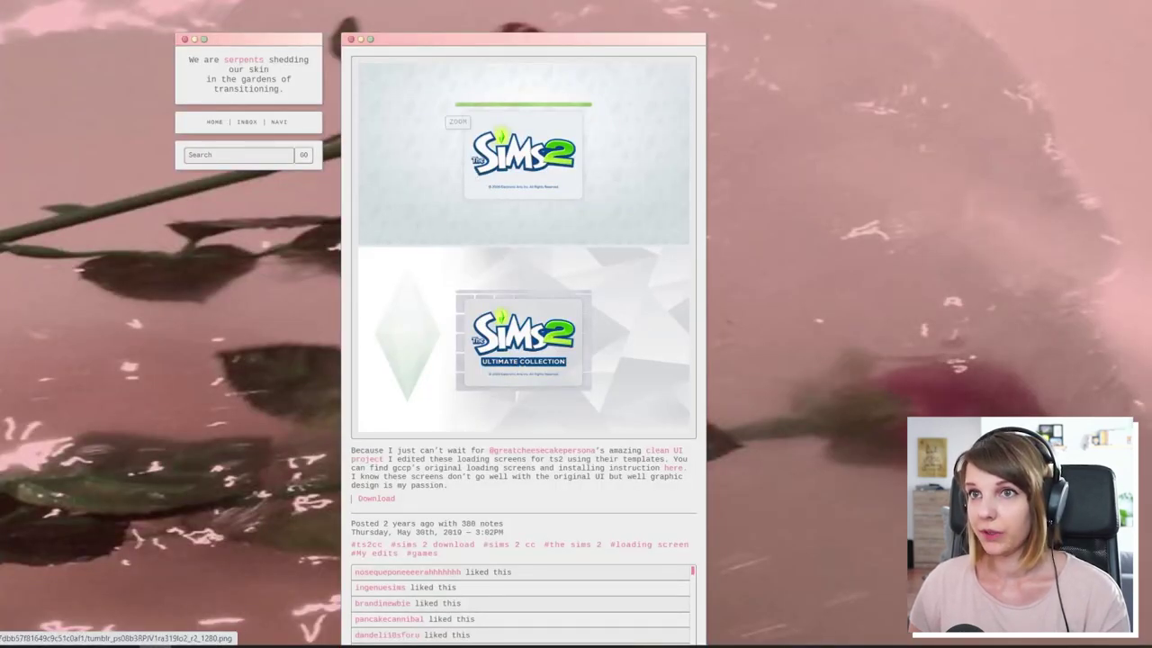
key("ctrl+Tab")
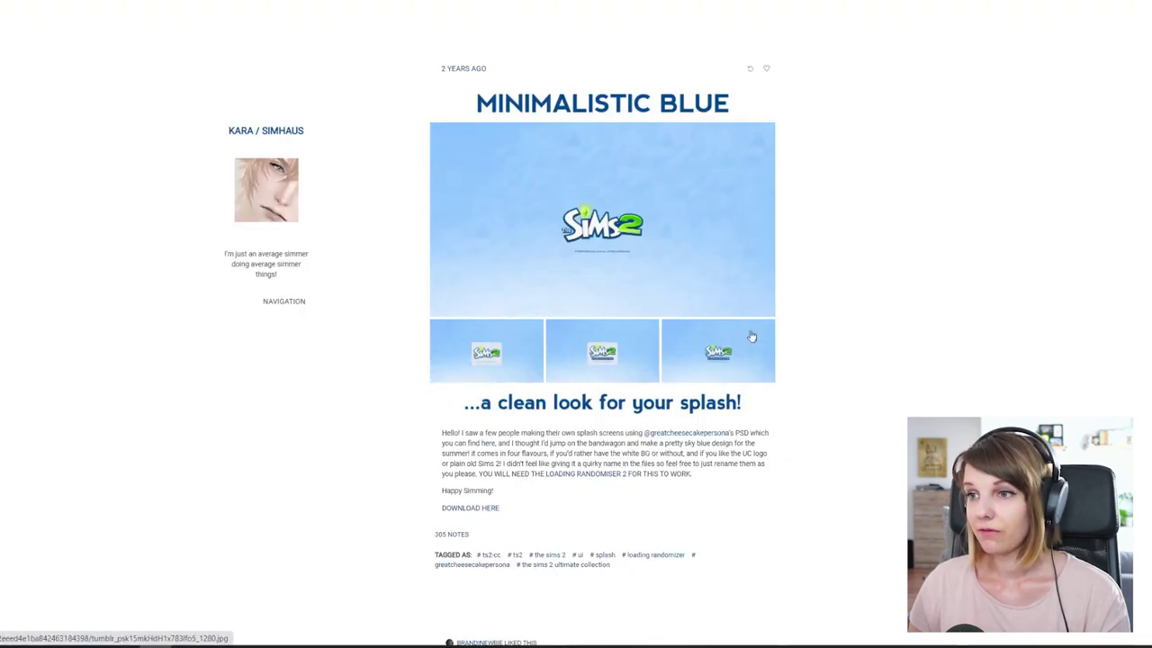
key("ctrl+Tab")
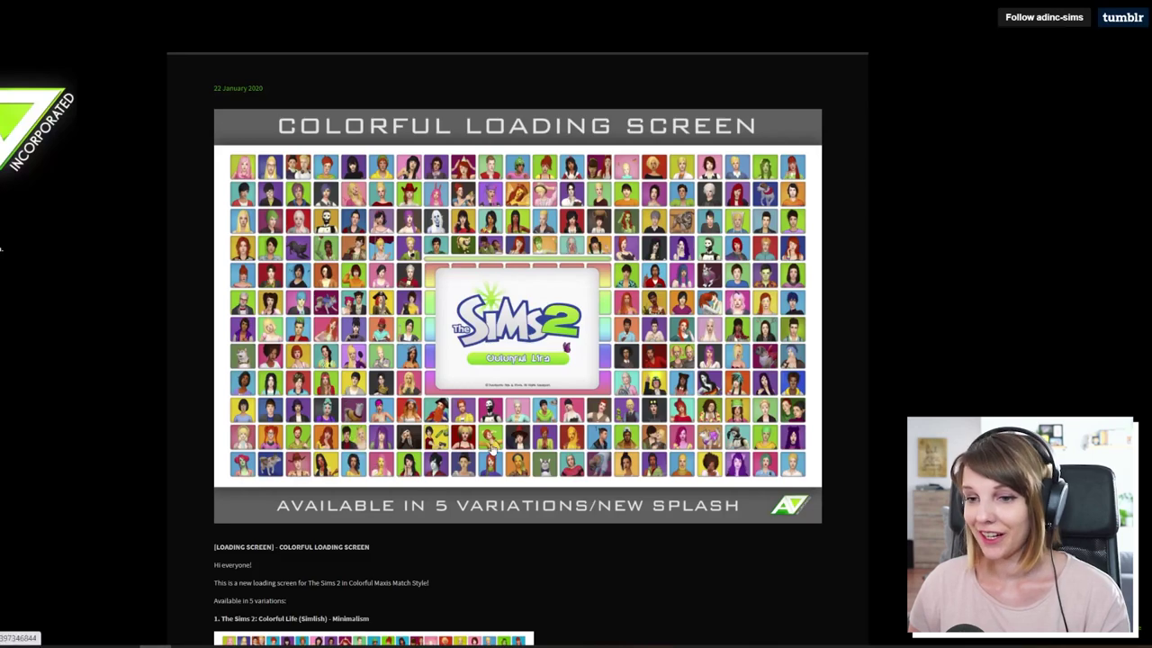
key("ctrl+Tab")
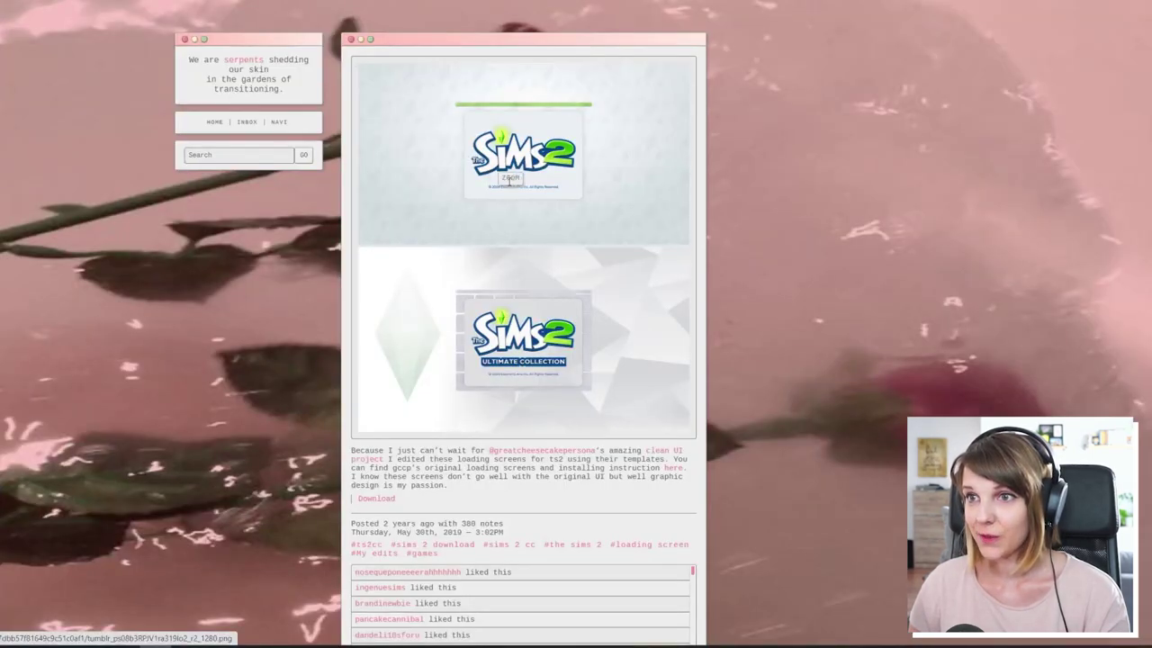
left_click(501, 133)
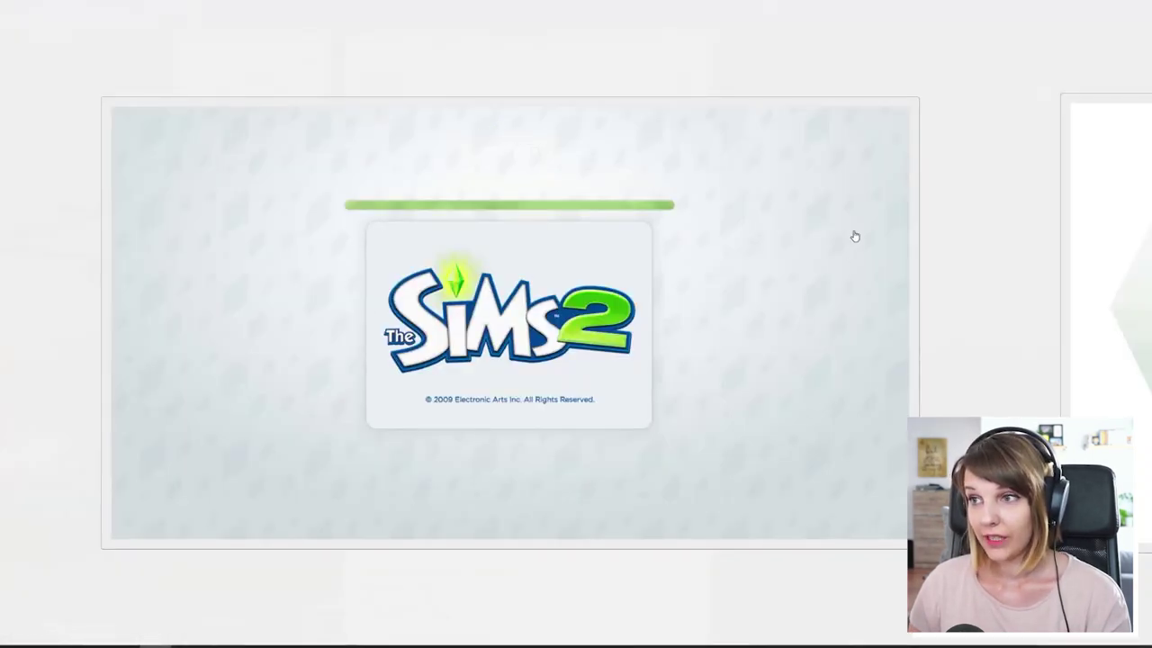
left_click(970, 221)
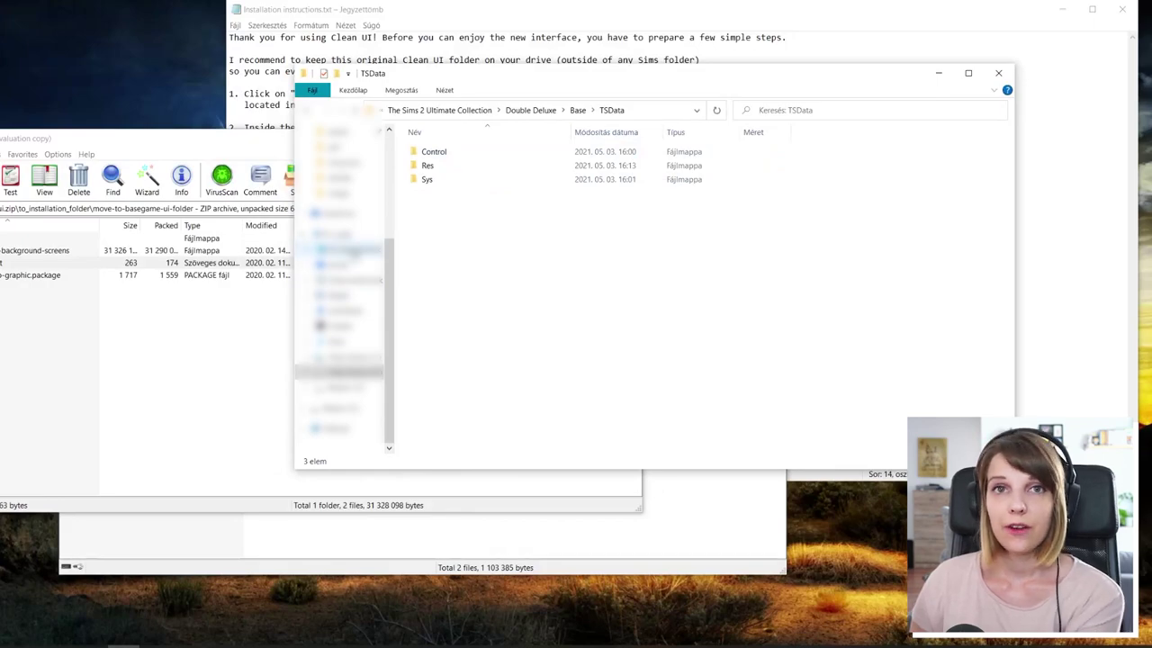
Step: Extract birdblinder-sims2-loading-screen.package and the graphic package from move-to-basegame-ui-folder into TSData\Res\UI
double_click(428, 167)
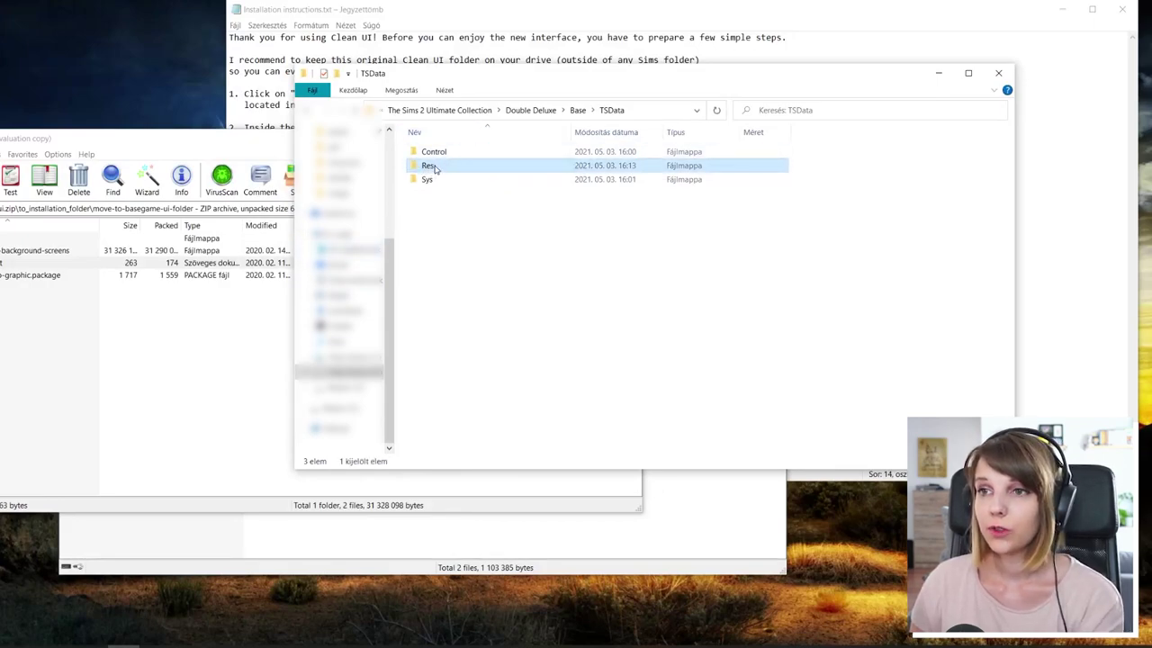
double_click(431, 402)
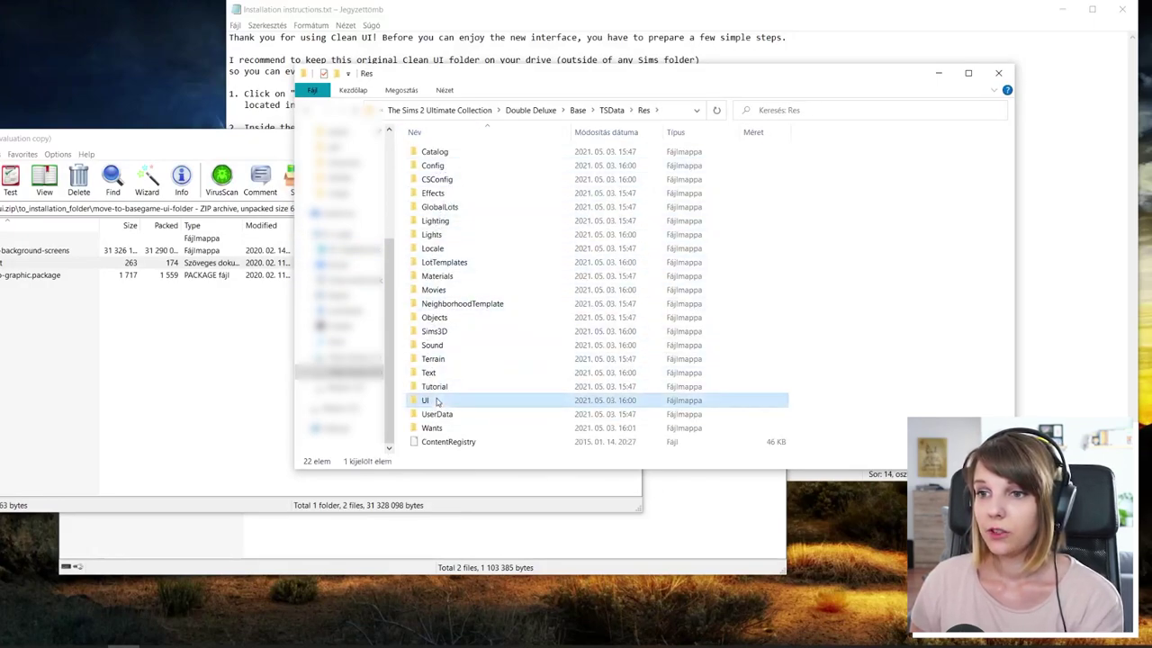
left_click(438, 541)
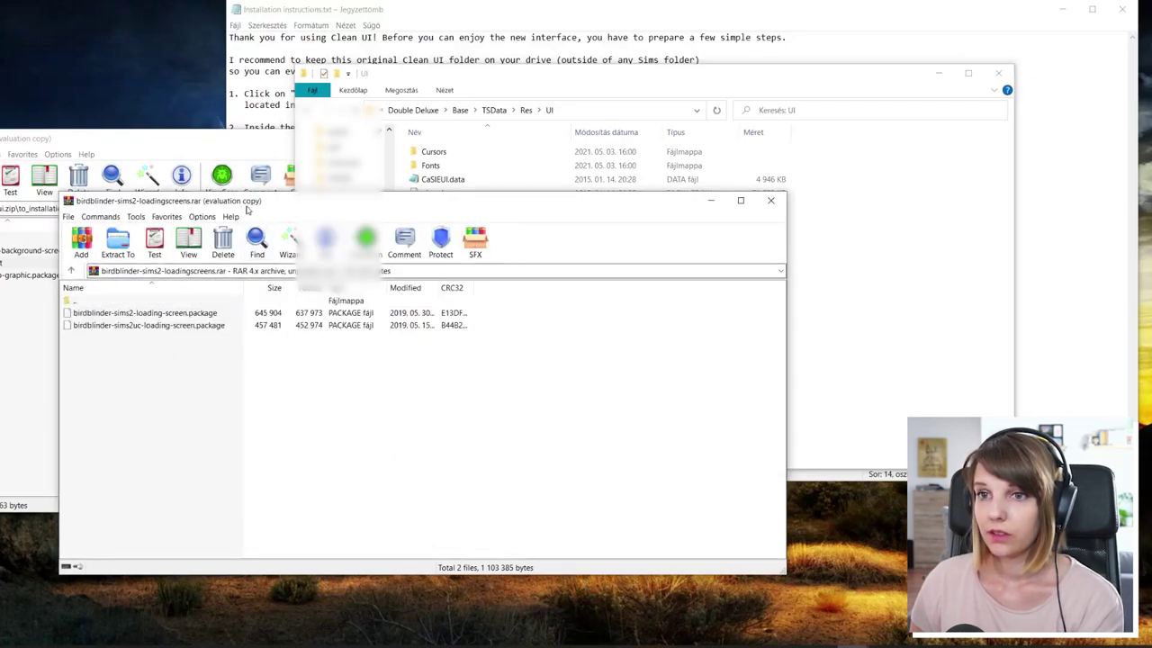
left_click_drag(180, 200, 209, 304)
left_click(177, 417)
left_click_drag(457, 253, 455, 249)
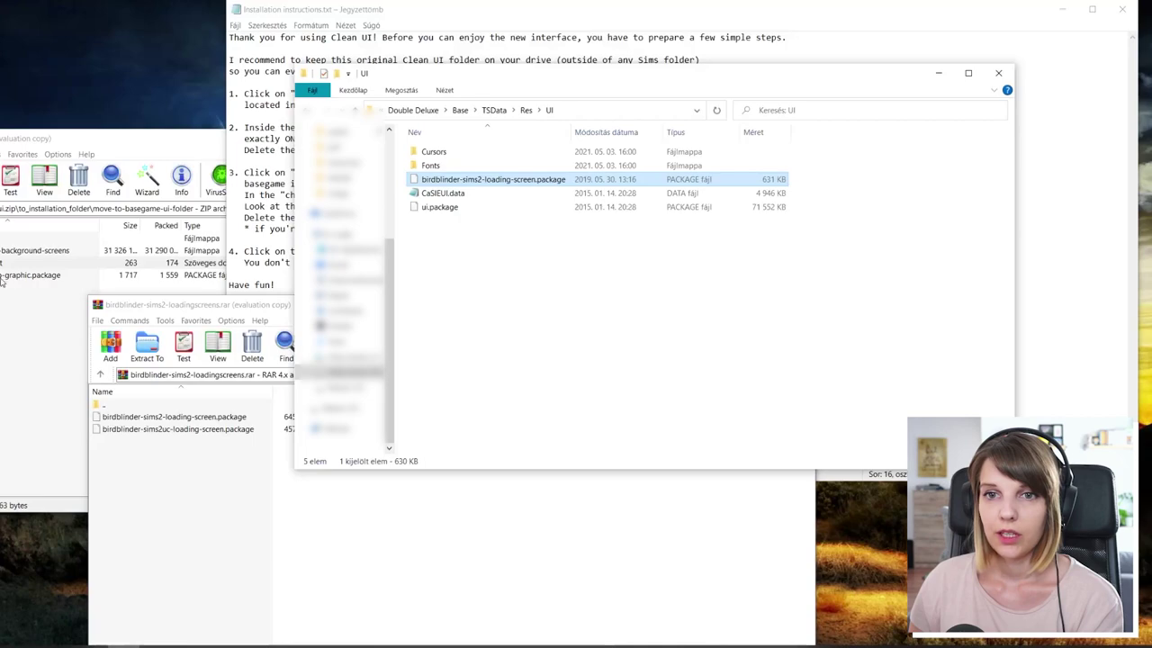
left_click_drag(32, 275, 728, 273)
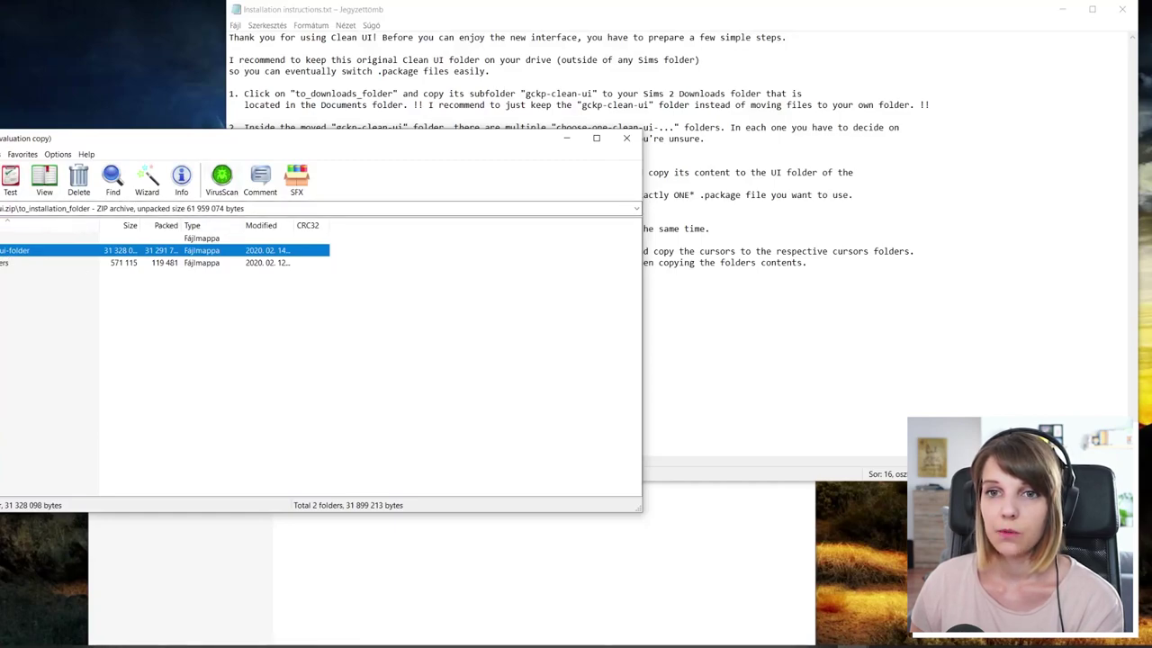
Step: Open move-to-cursor-folders in the Clean UI archive and close the birdblinder-sims2-loadingscreens.rar archive
key("Down")
key("Return")
key("Down")
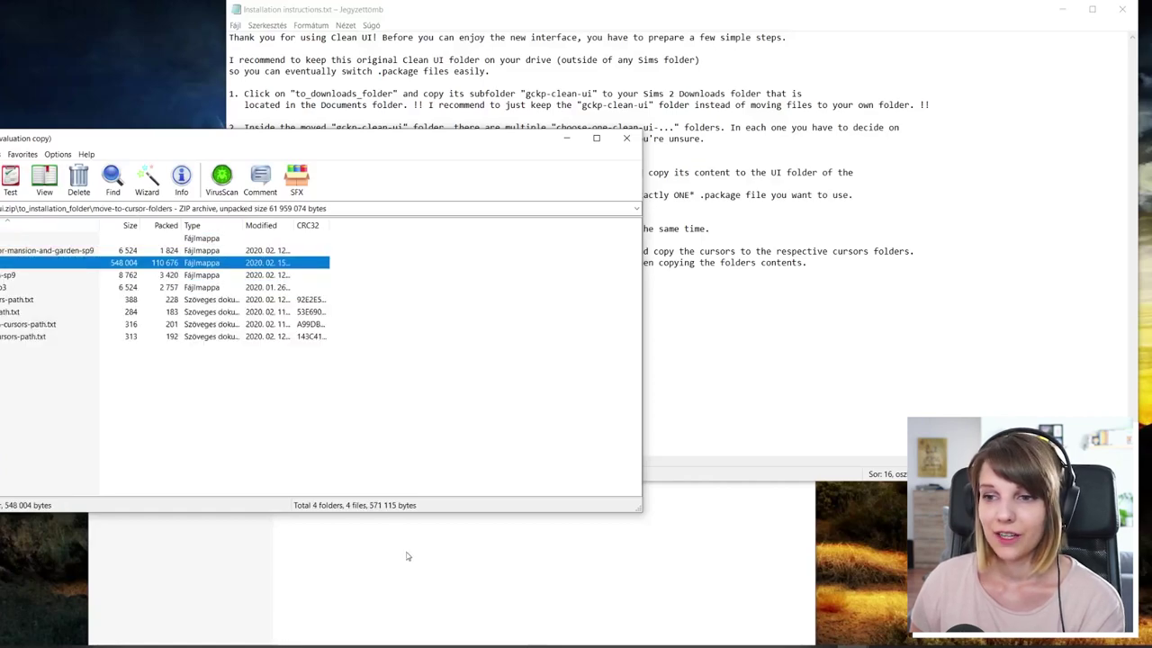
key("Escape")
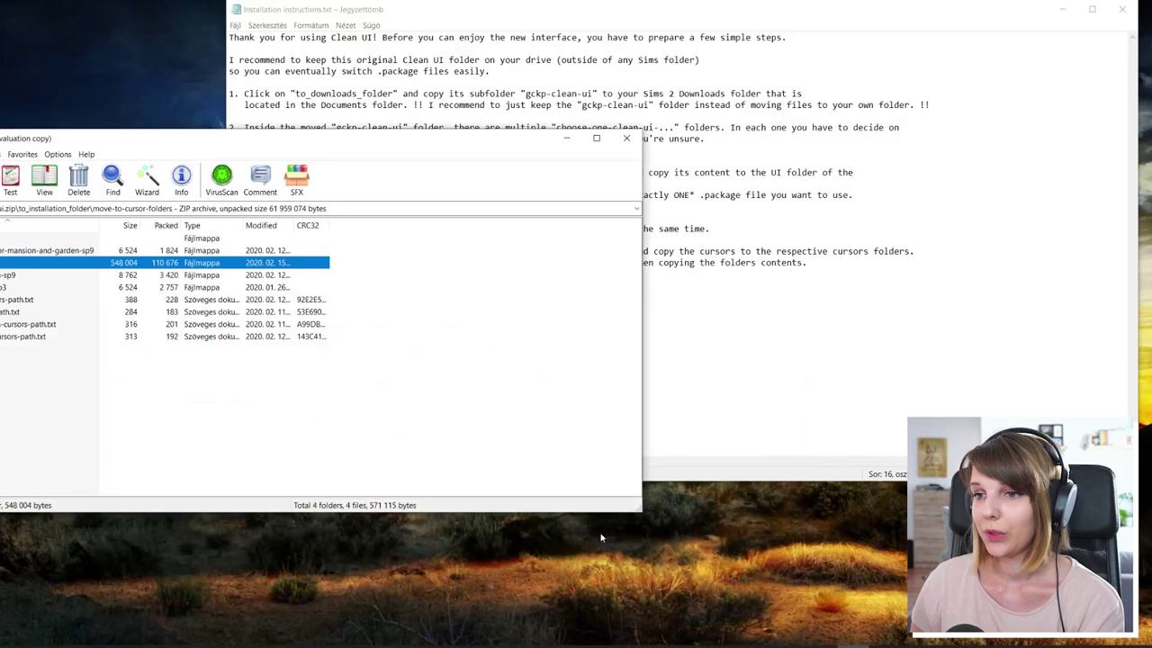
Step: Extract the contents of the archive's basegame folder into Double Deluxe\Base\TSData\Res\UI\Cursors, overwriting the existing files
key("alt+Tab")
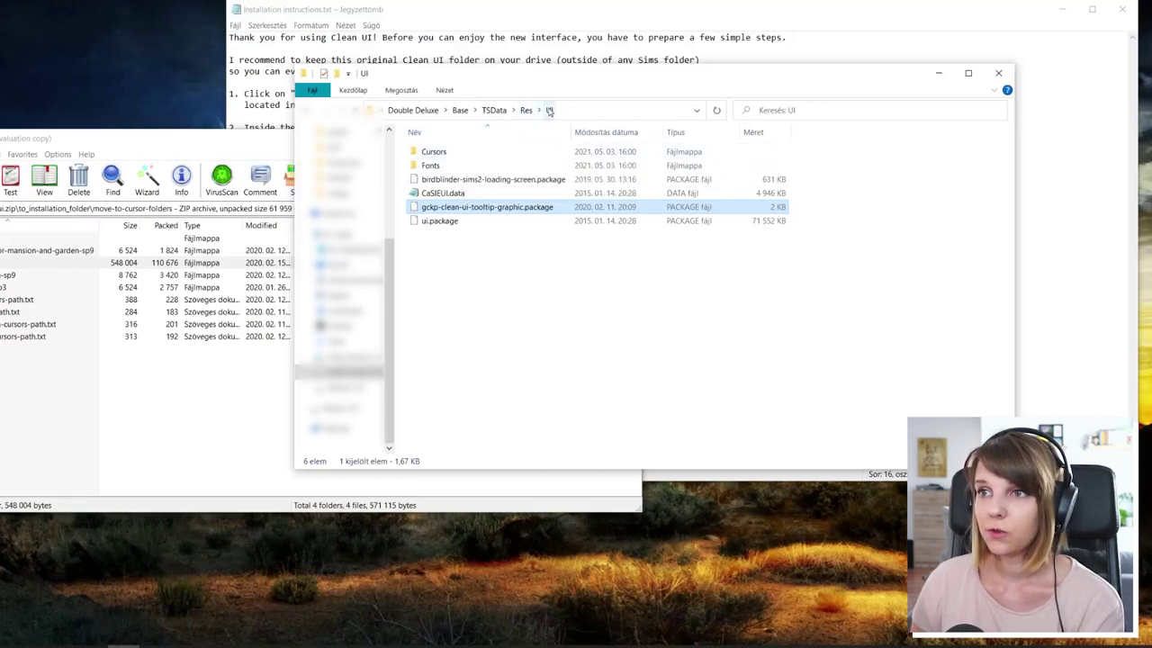
double_click(432, 152)
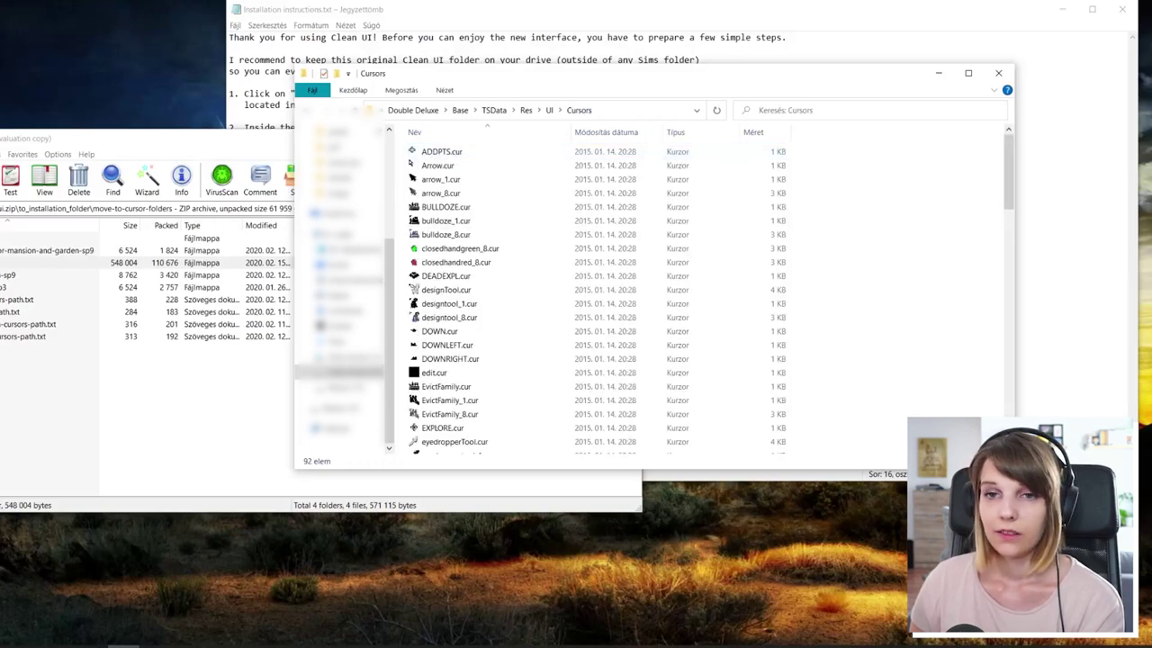
key("alt+Tab")
key("Return")
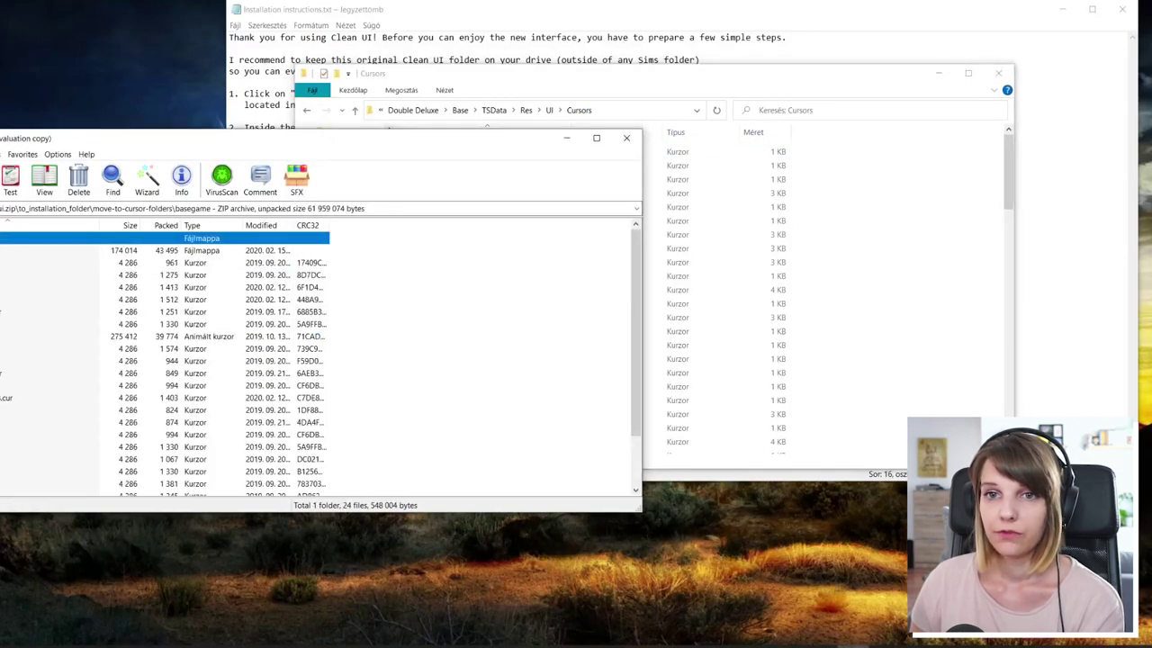
key("Down")
scroll(29, 391, "down", 2)
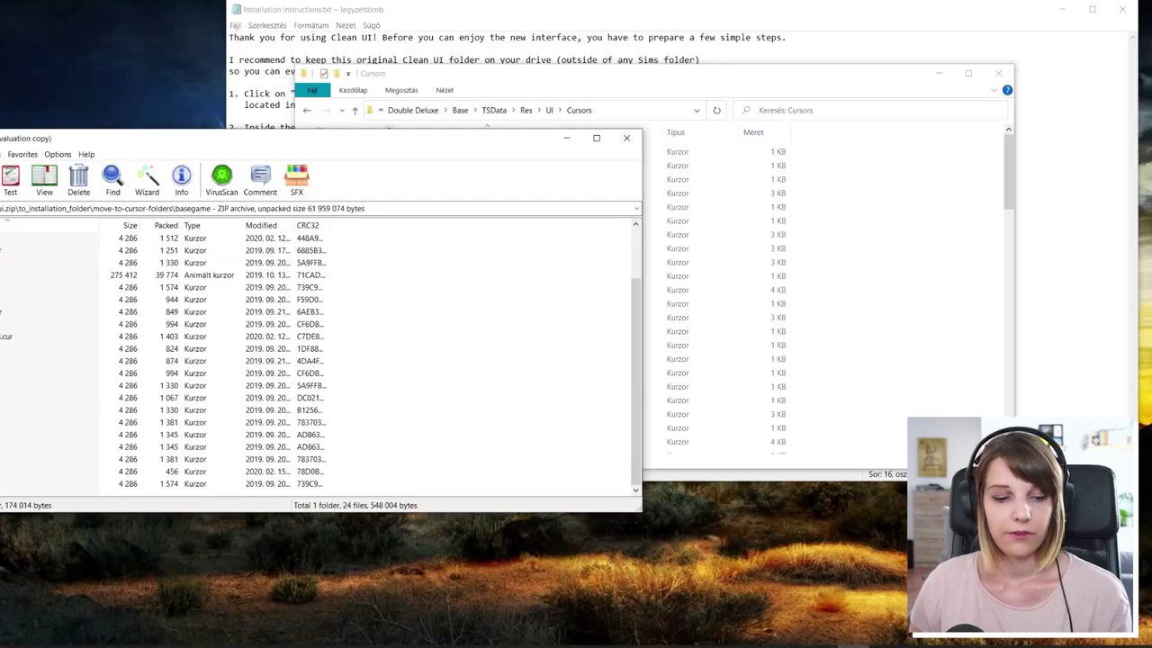
key("ctrl+a")
left_click_drag(697, 311, 727, 302)
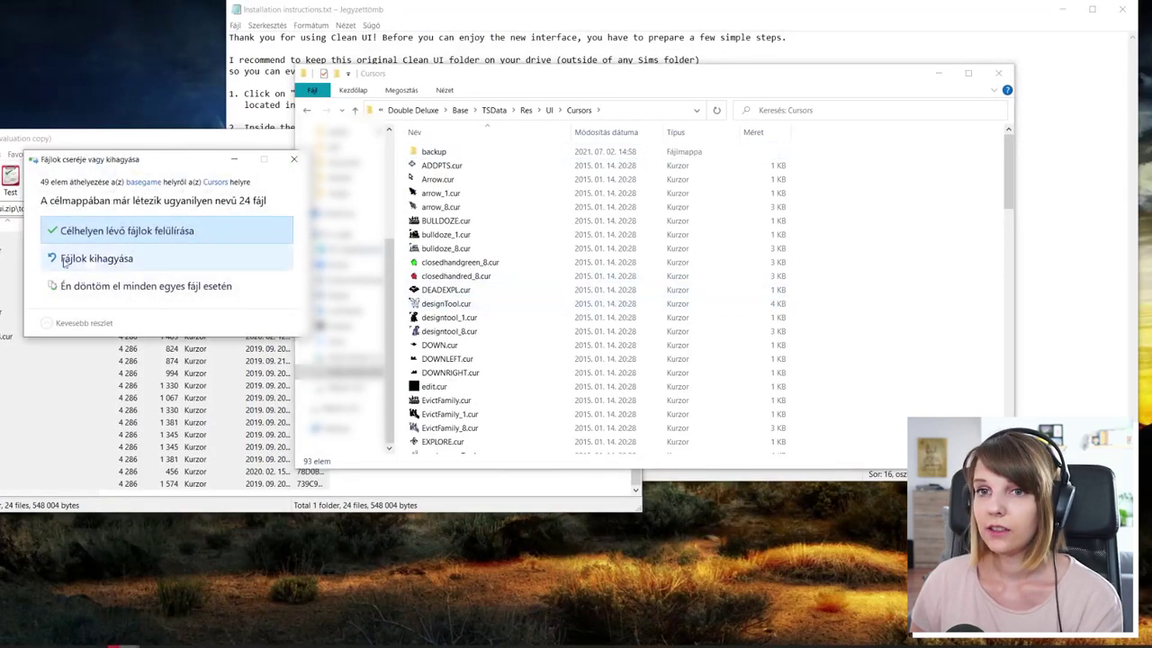
left_click(160, 236)
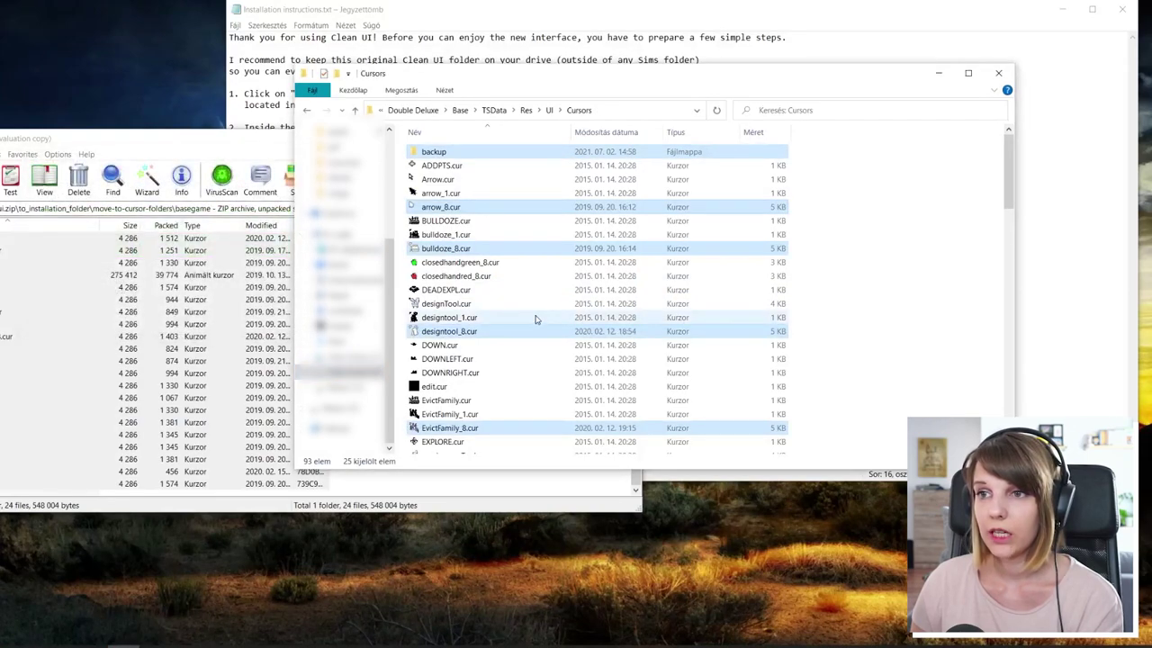
left_click(824, 187)
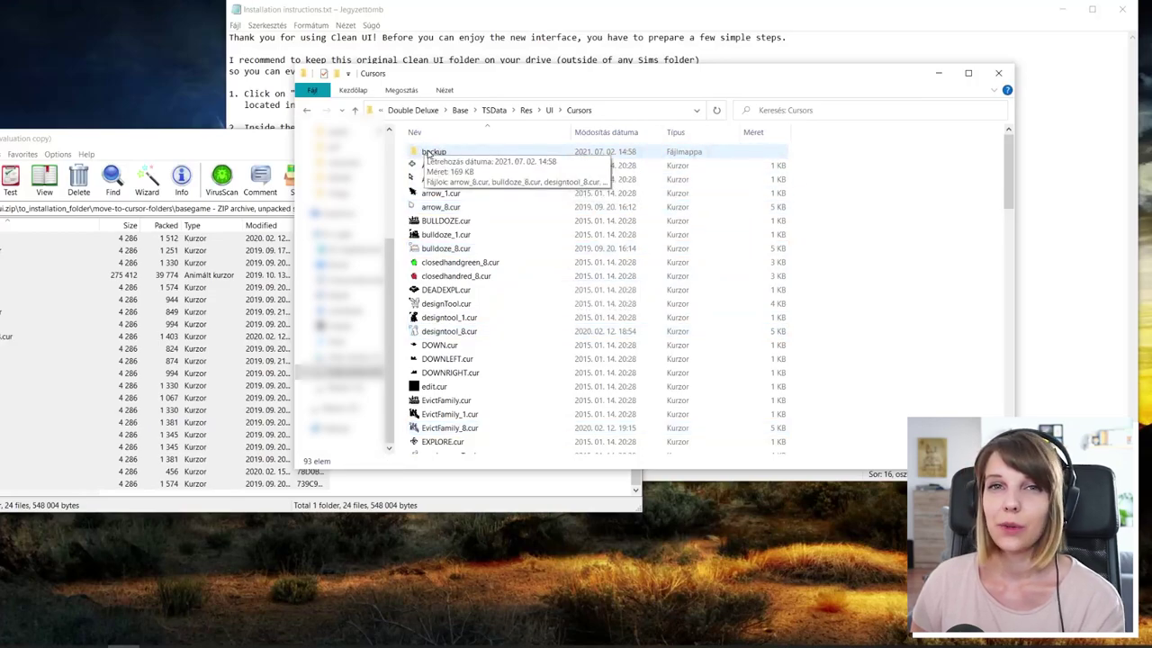
Step: Go back to move-to-cursor-folders in the archive and to The Sims 2 Ultimate Collection folder in the file window
scroll(39, 261, "up", 2)
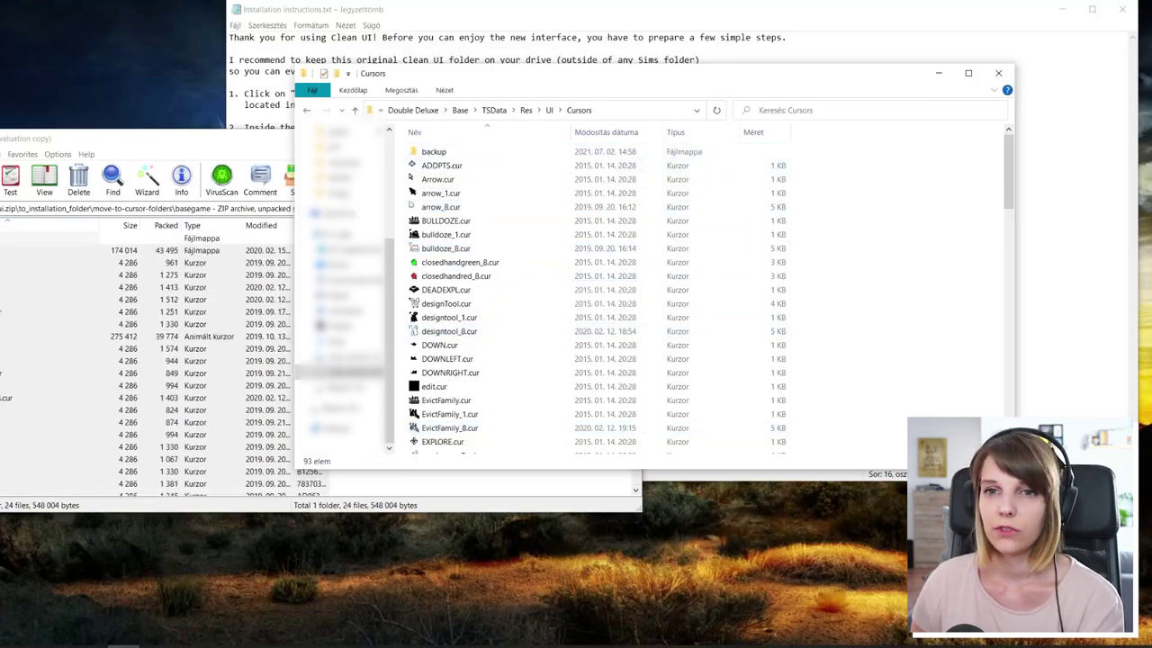
double_click(39, 238)
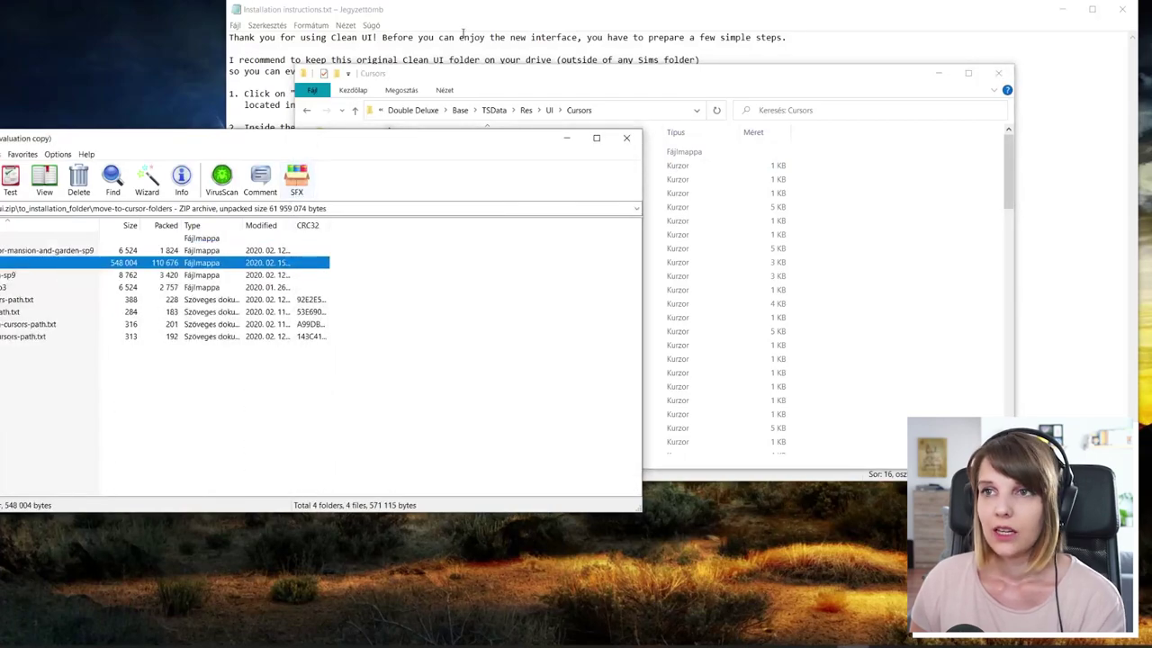
left_click_drag(477, 83, 524, 58)
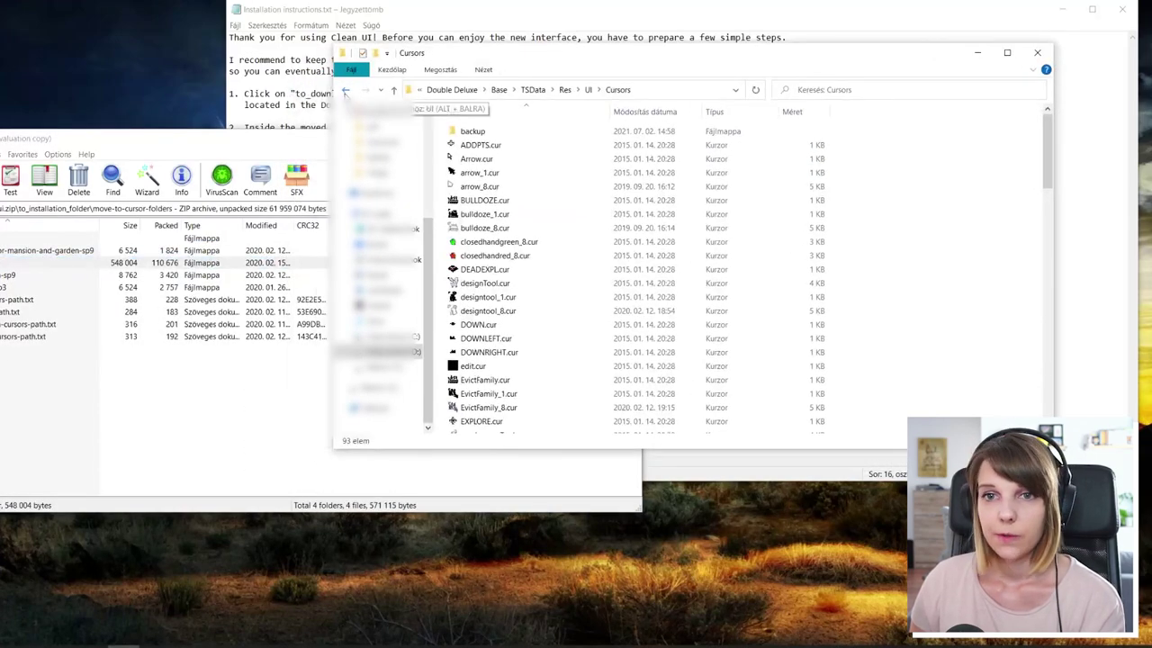
left_click(346, 91)
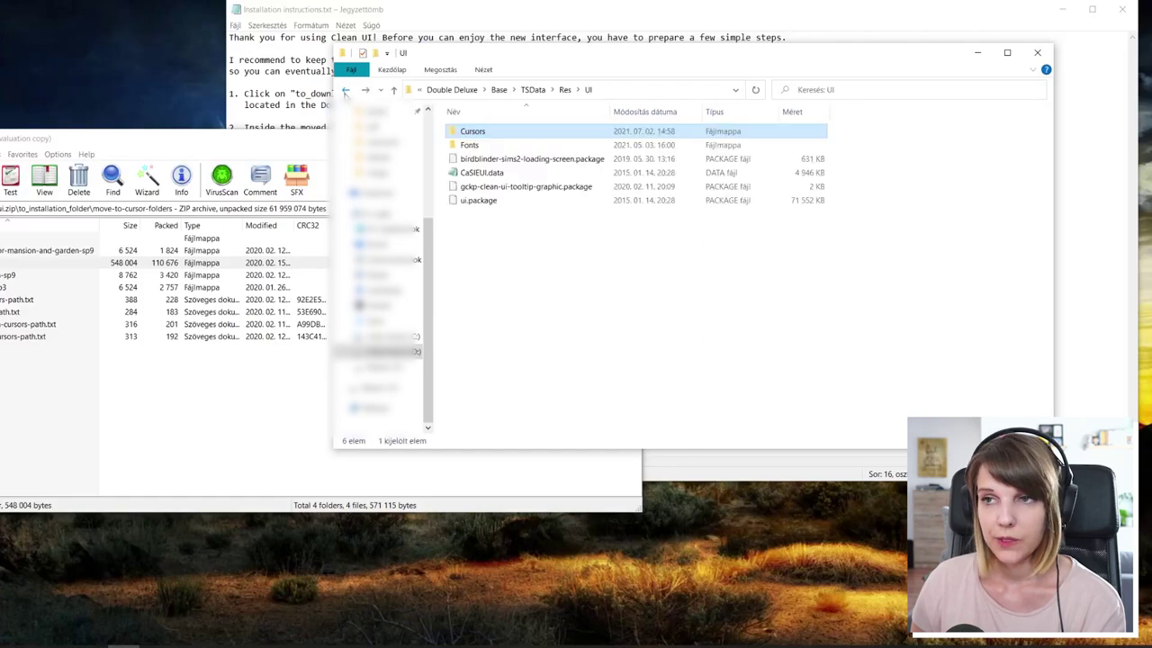
left_click(346, 91)
left_click(346, 91)
left_click(346, 91)
left_click(345, 91)
left_click(346, 90)
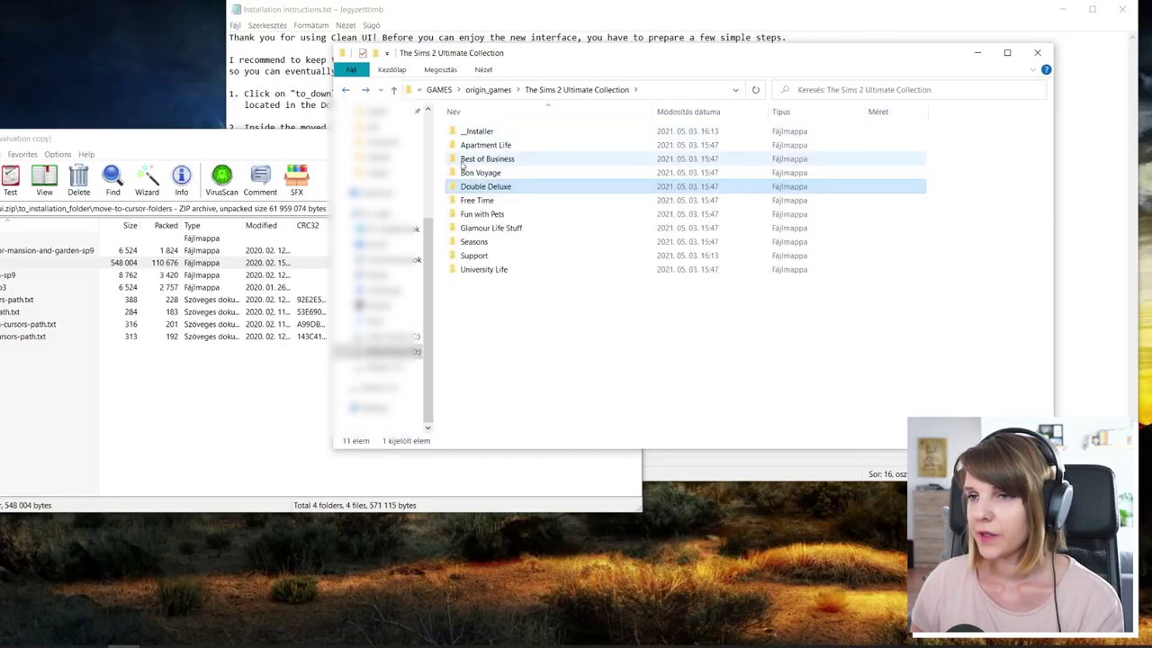
Step: Extract the contents of open-for-business-ep3 into Best of Business\EP3\TSData\Res\UI\Cursors, overwriting the existing cursor file
double_click(463, 160)
double_click(470, 132)
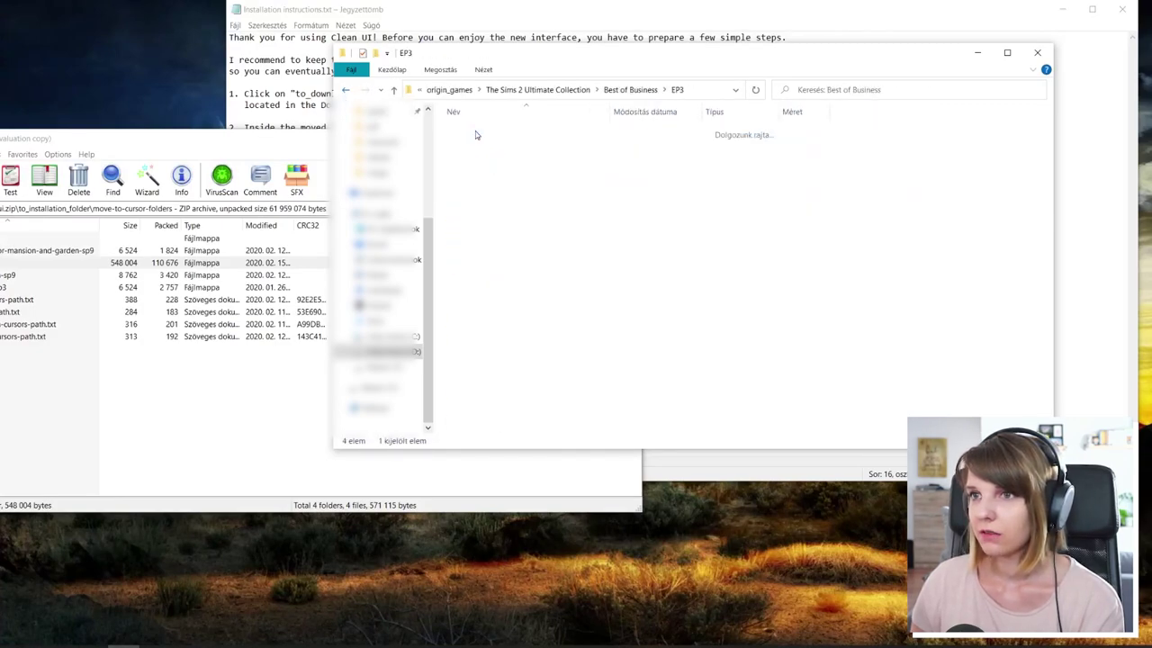
double_click(473, 132)
left_click(466, 147)
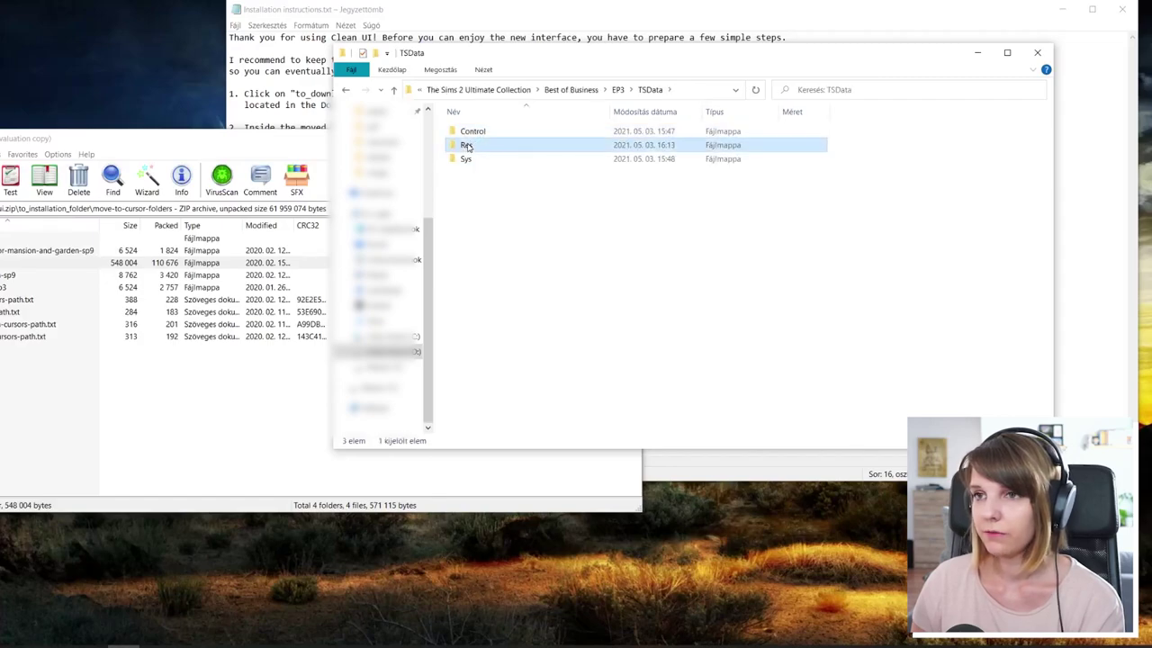
double_click(466, 147)
left_click(487, 371)
double_click(486, 371)
left_click(475, 134)
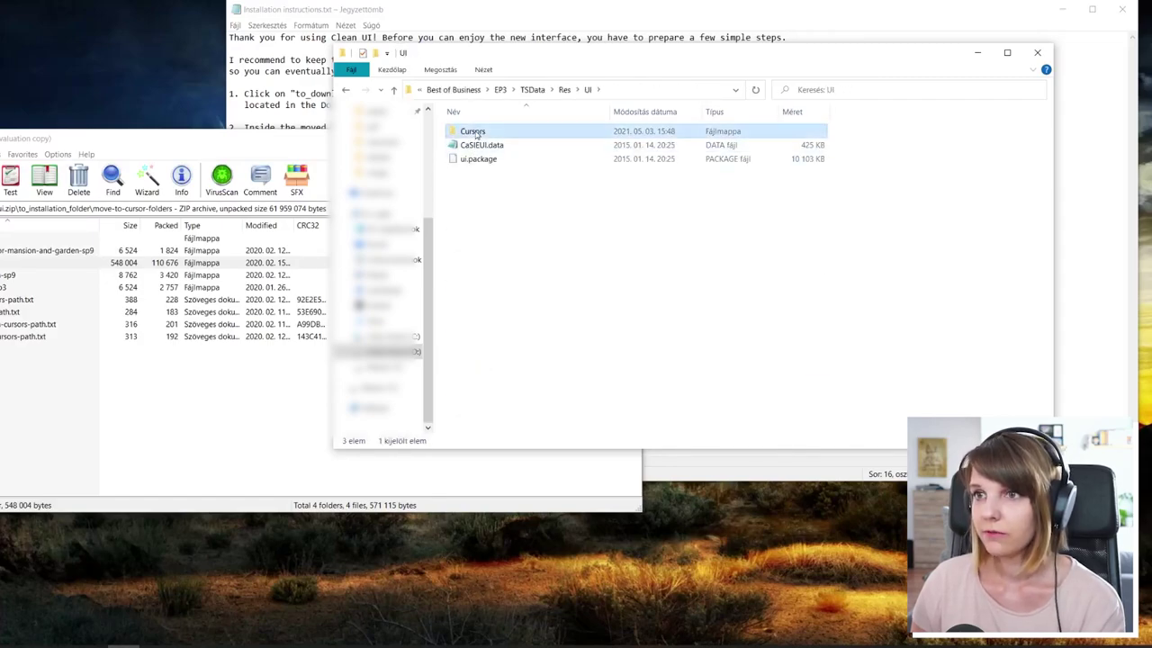
double_click(475, 133)
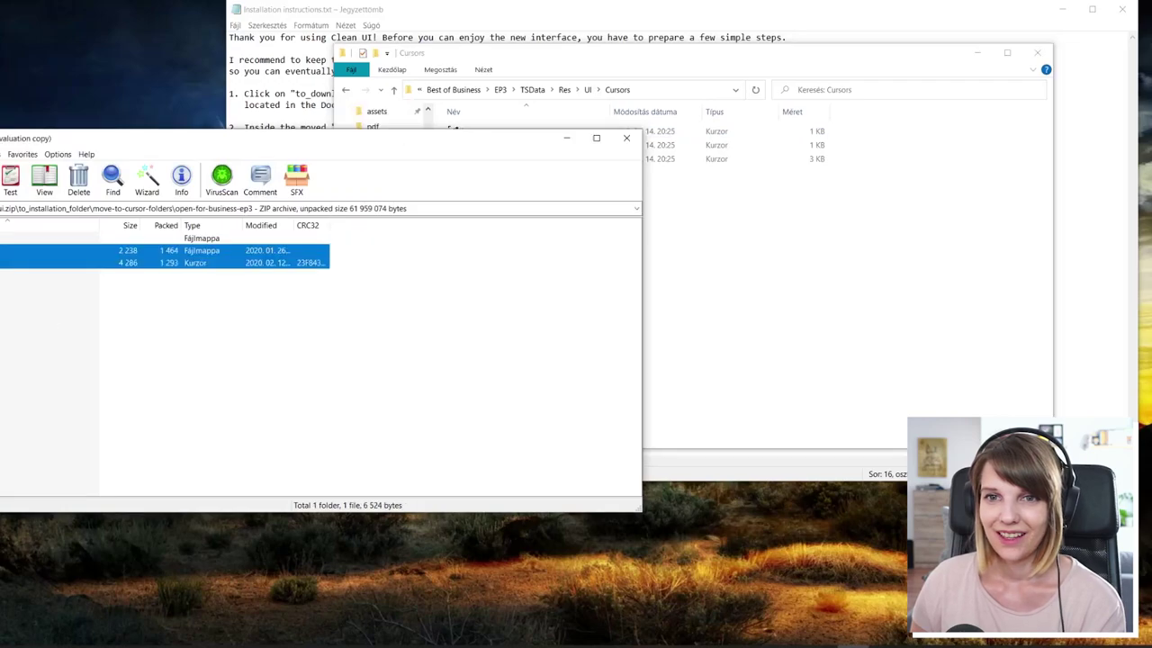
left_click_drag(729, 296, 729, 295)
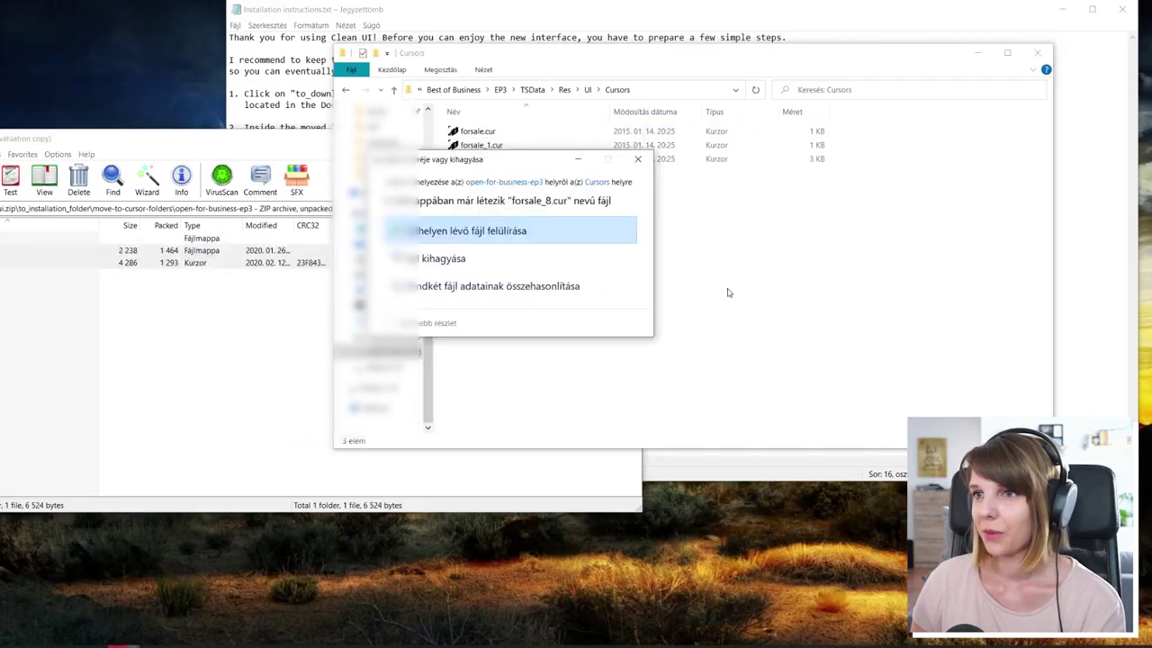
left_click(477, 226)
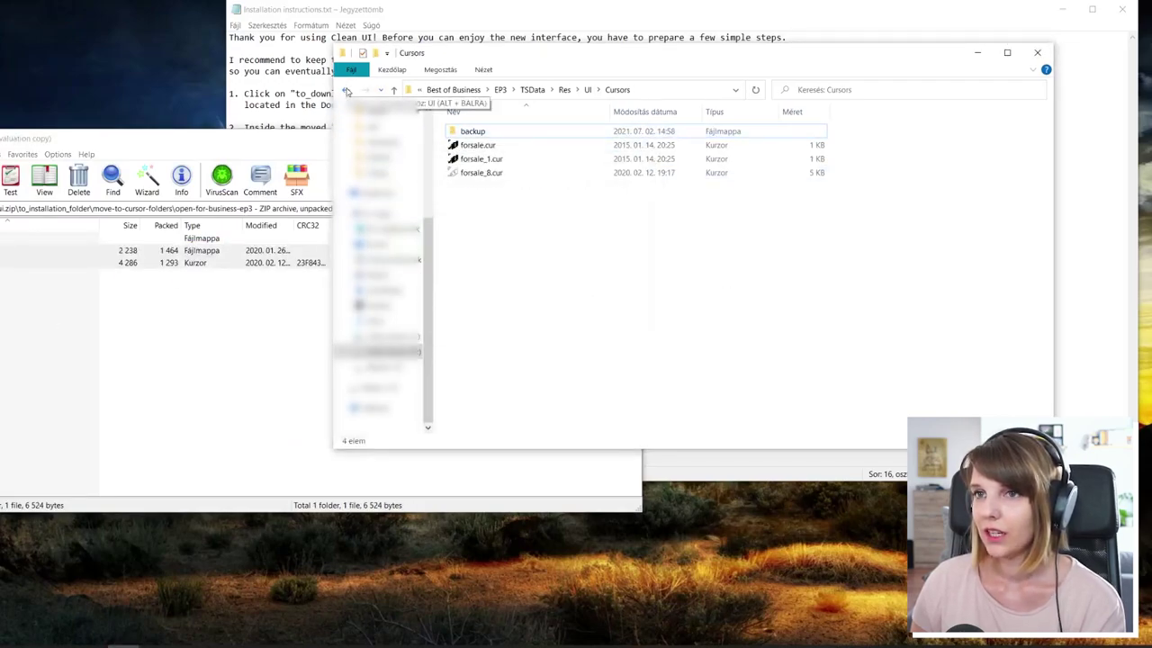
Step: Return the archive to move-to-cursor-folders and browse from Best of Business into the Apartment Life game folder
left_click(347, 89)
key("alt+Tab")
key("BackSpace")
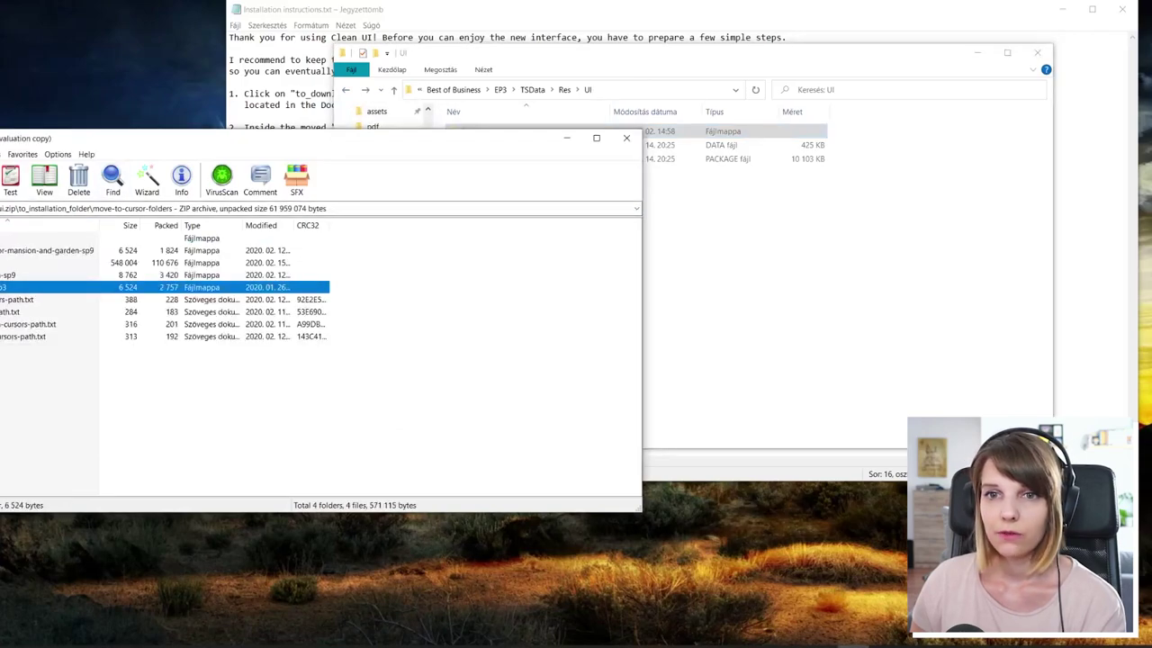
left_click(346, 93)
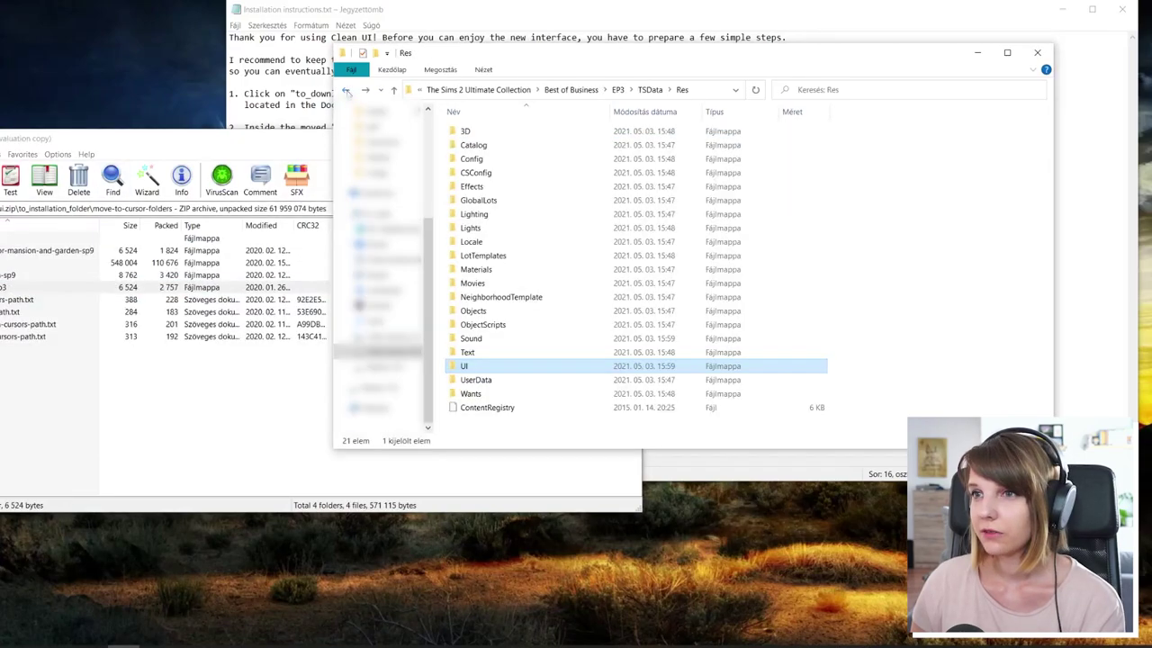
left_click(347, 93)
double_click(473, 131)
left_click(468, 146)
double_click(467, 145)
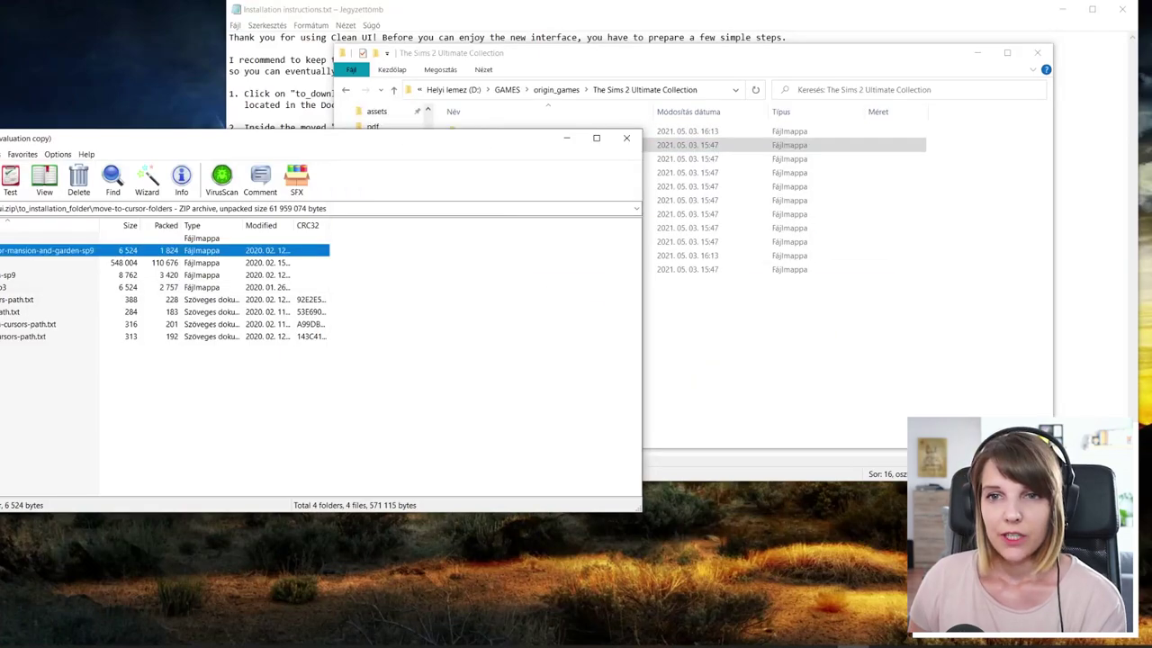
Step: Open mansion-and-garden-sp9 in the archive and browse to the UI folder under Fun with Pets\SP9\TSData\Res
key("Return")
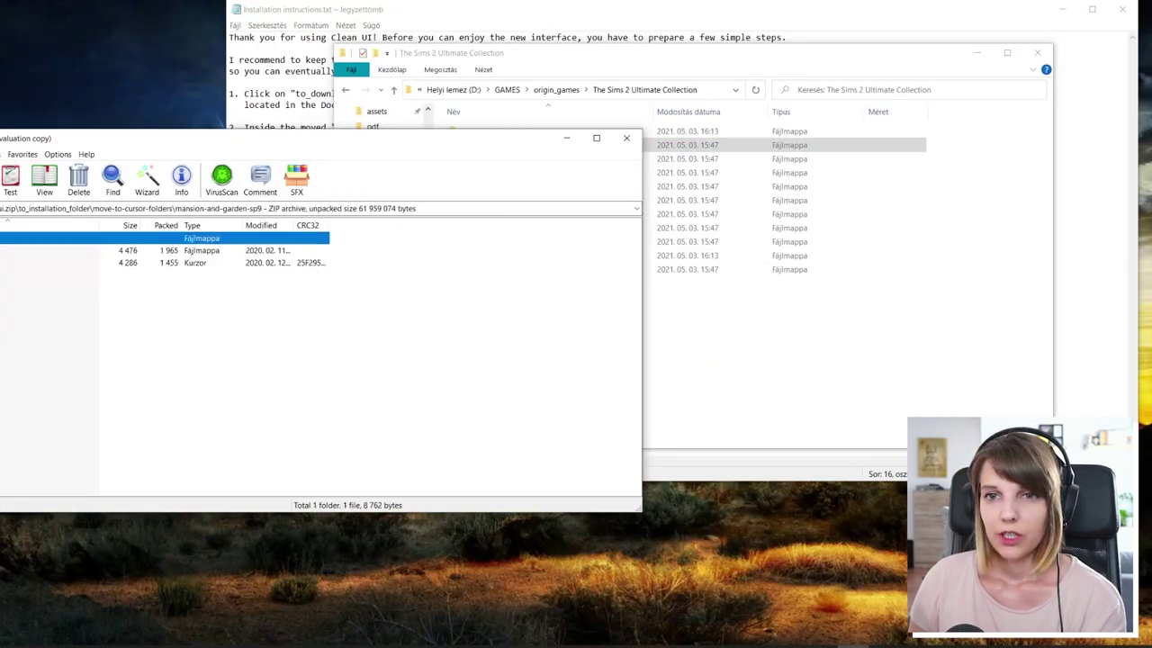
left_click(673, 322)
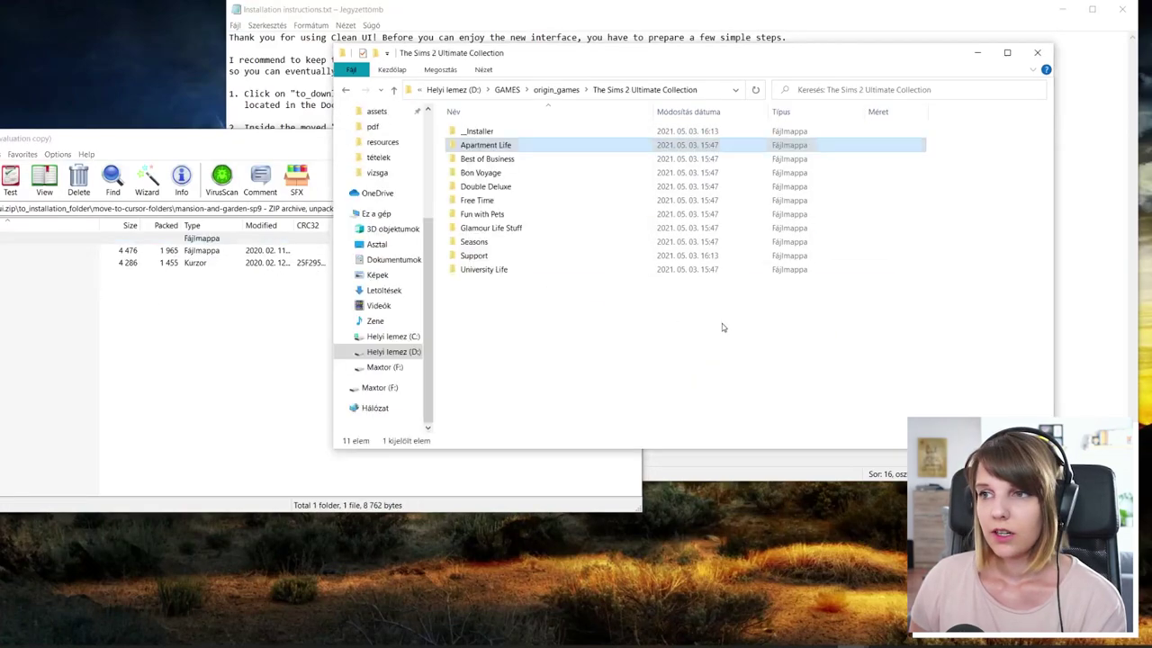
double_click(478, 214)
left_click(464, 160)
double_click(464, 160)
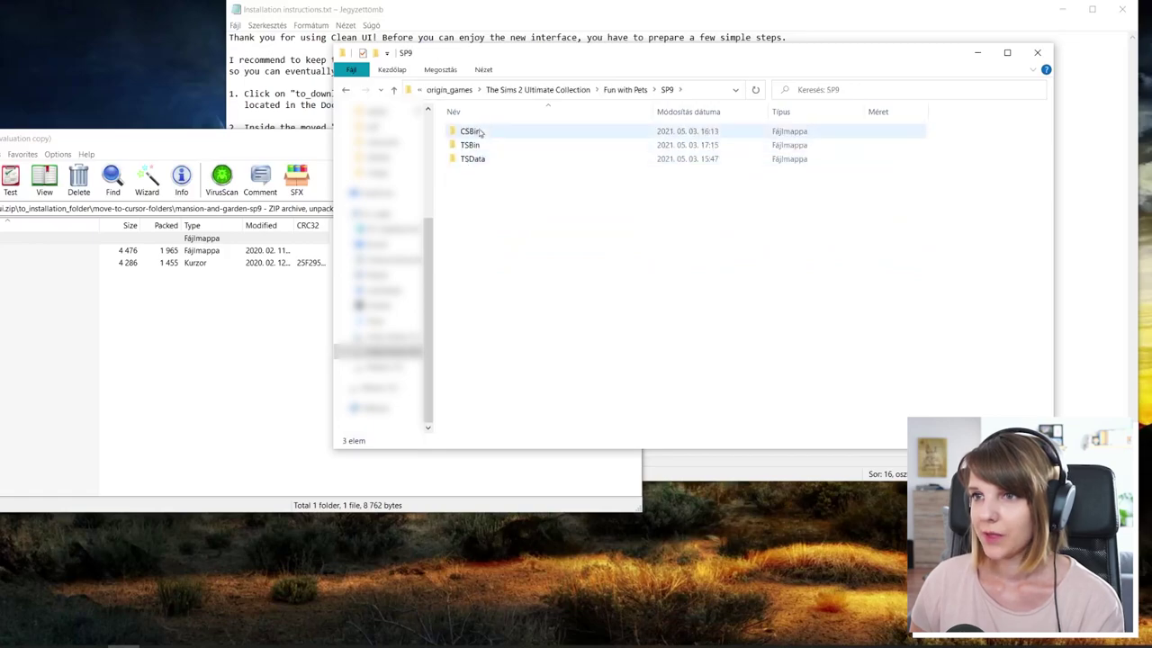
double_click(470, 145)
left_click(347, 90)
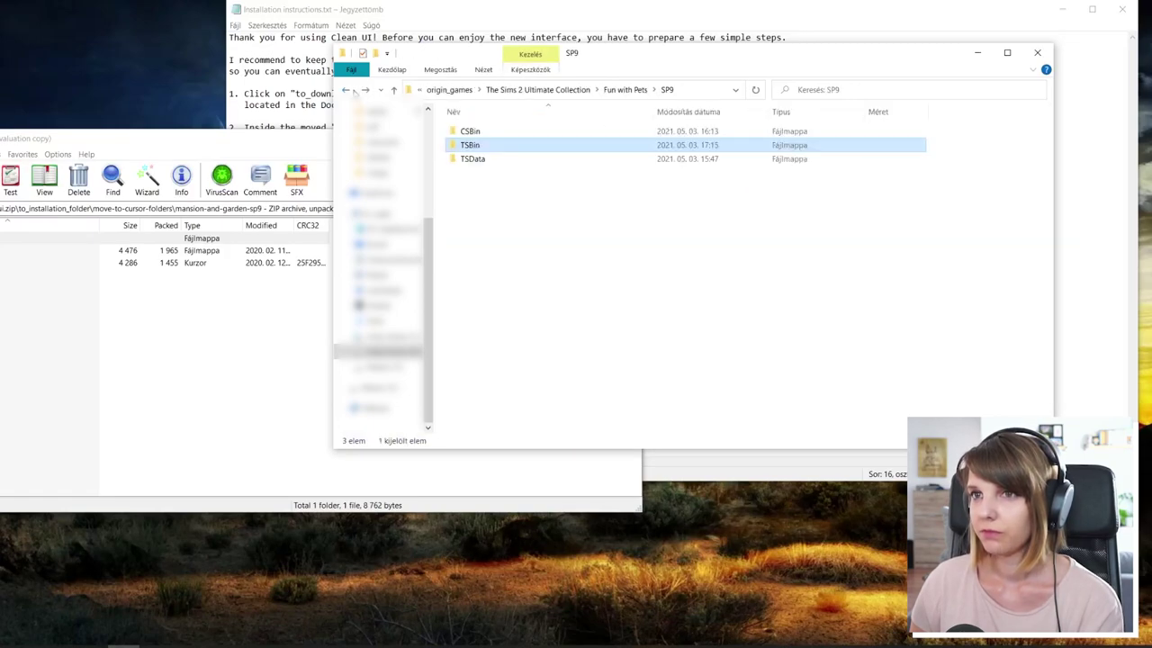
double_click(477, 146)
double_click(471, 146)
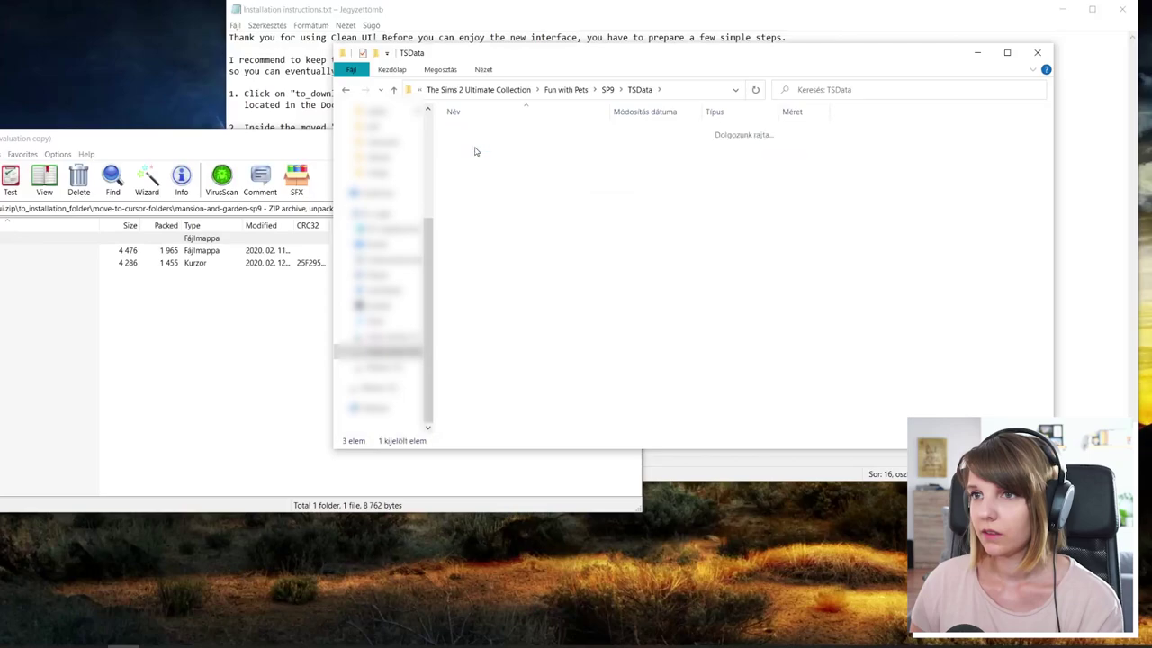
double_click(481, 379)
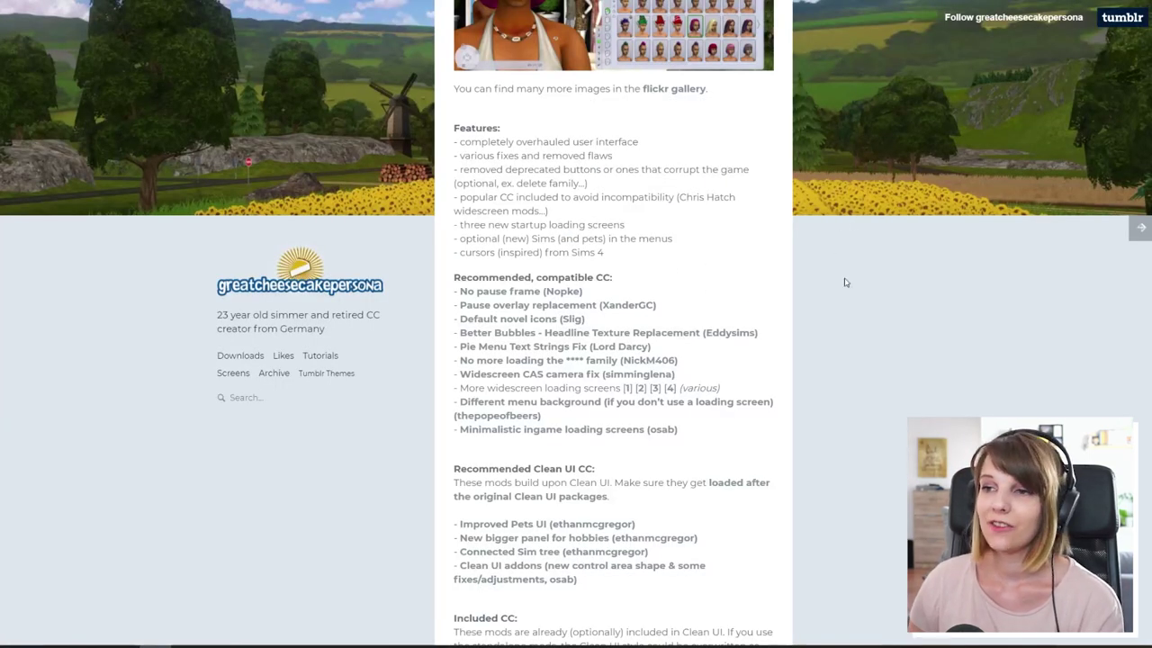
Step: Open the "Different menu background" link on the Clean UI page, view its picture enlarged and look through the post
left_click(571, 407)
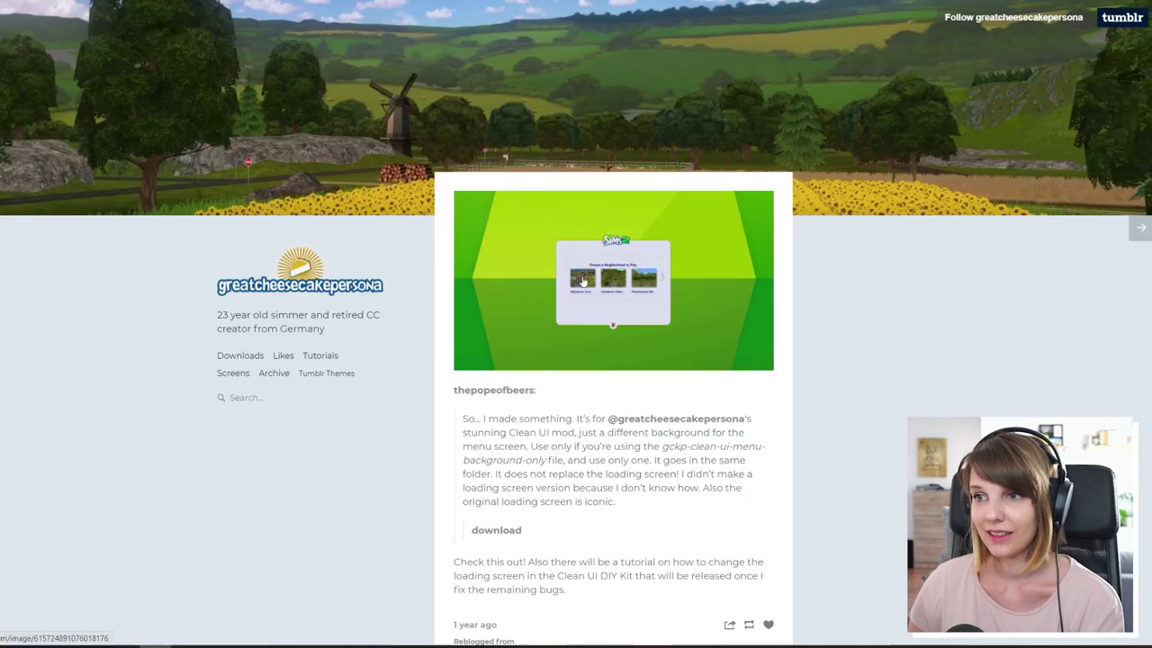
left_click(637, 256)
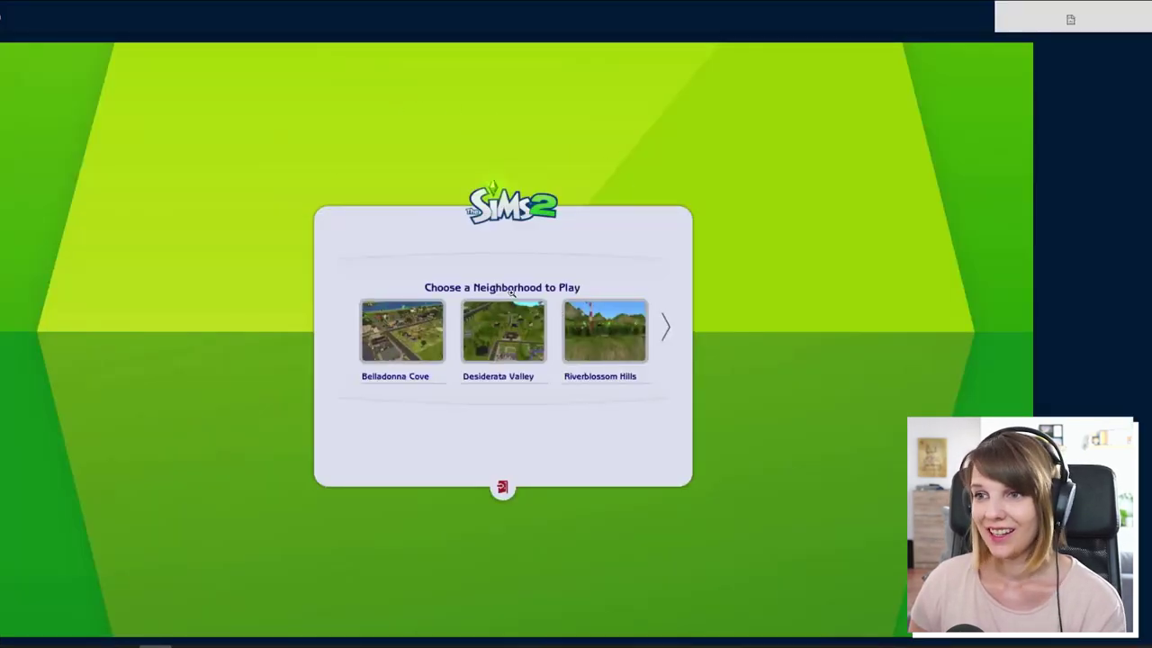
left_click(650, 330)
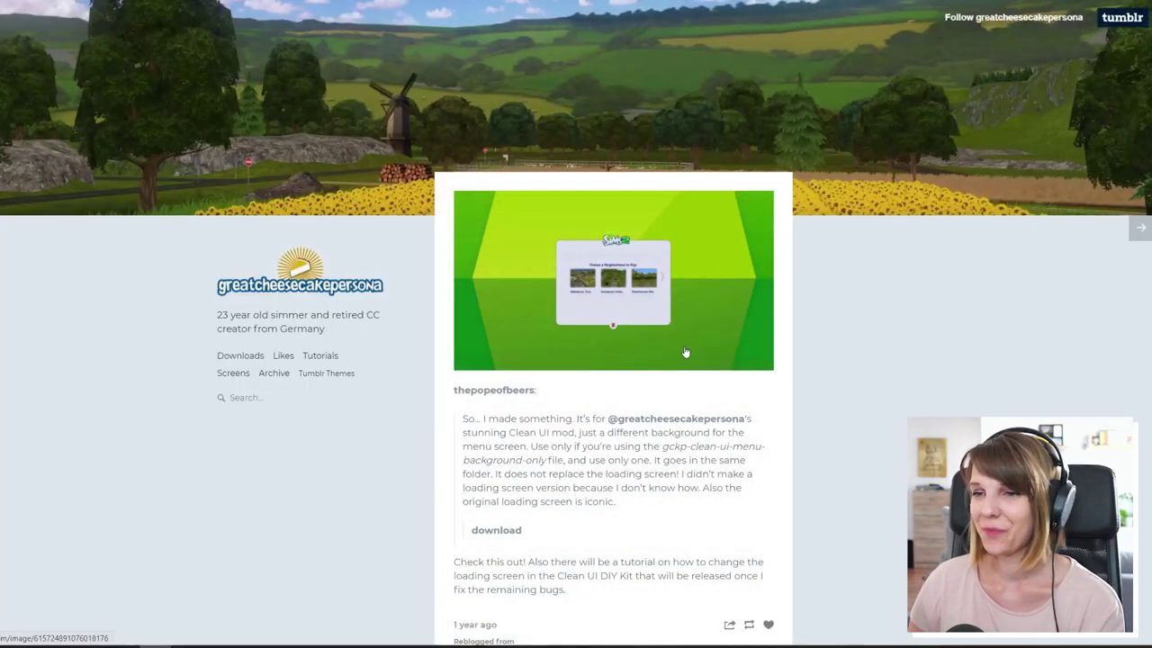
scroll(685, 352, "down", 2)
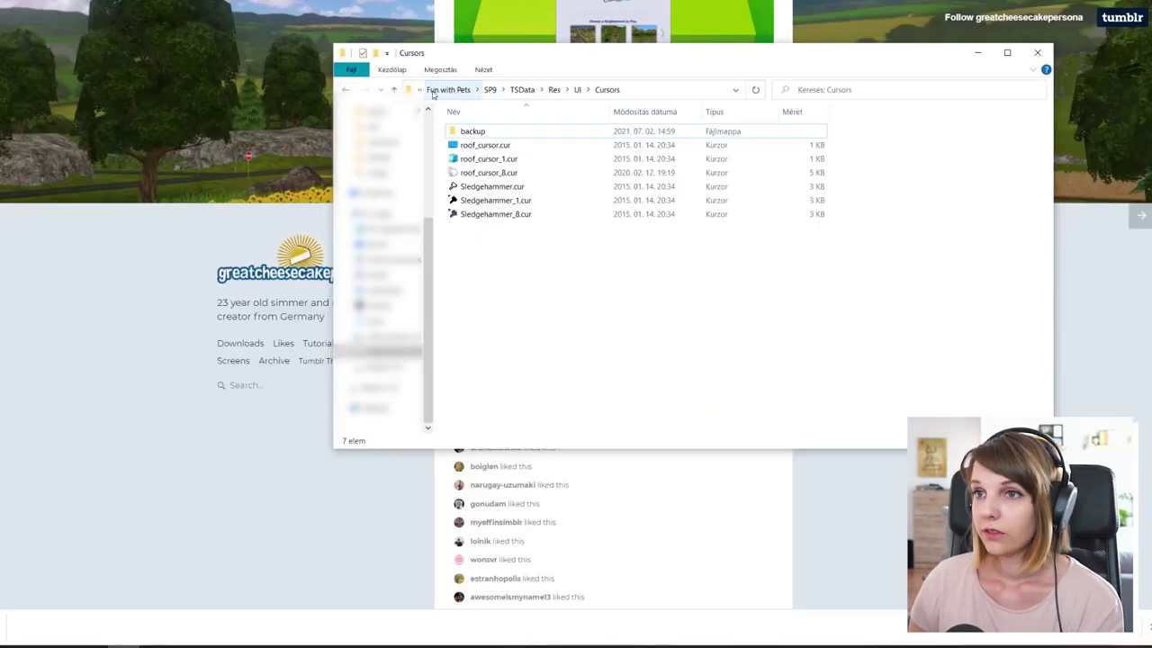
Step: Go back up from the Fun with Pets cursor folder to The Sims 2 Ultimate Collection folder
left_click(428, 88)
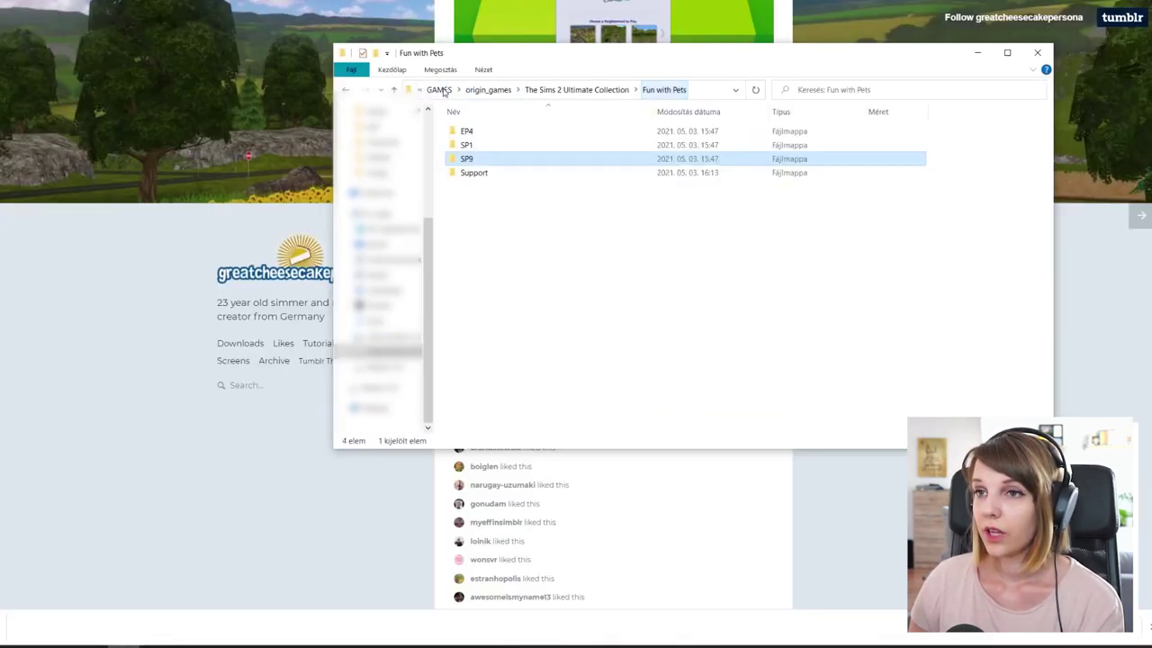
left_click(590, 90)
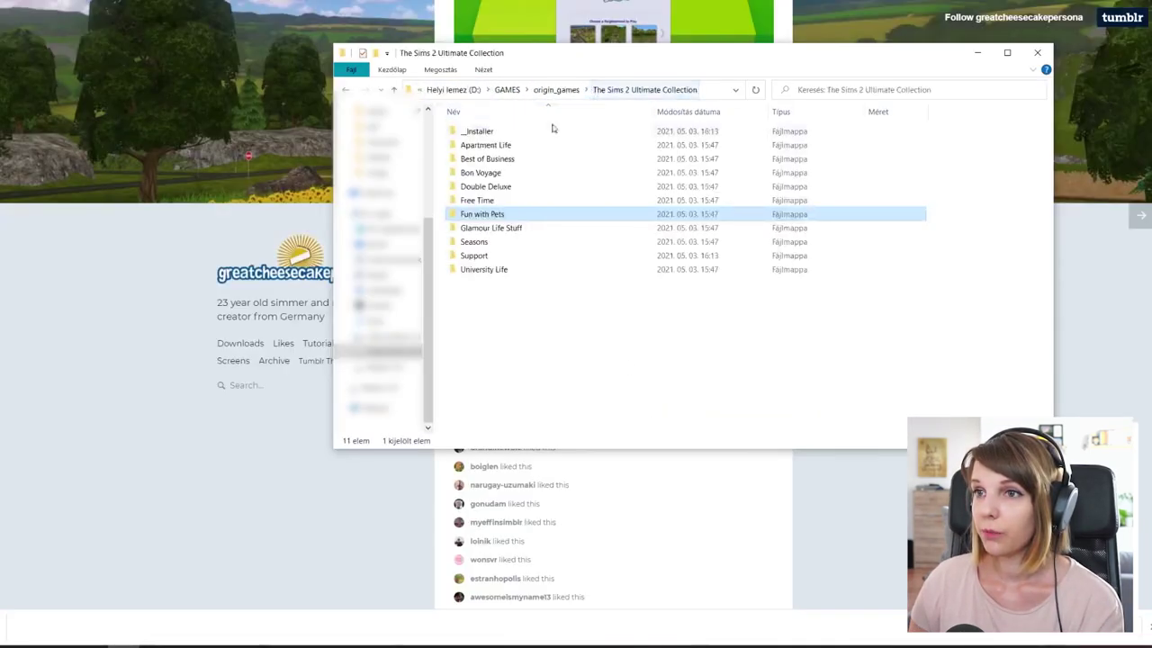
left_click(487, 160)
double_click(487, 161)
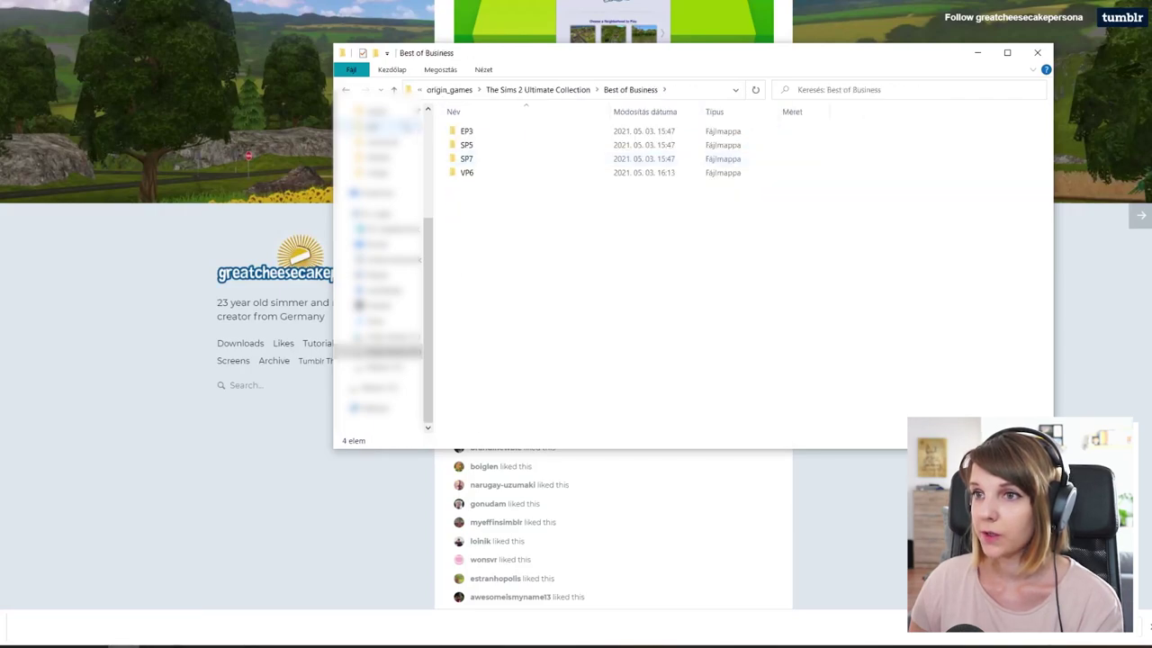
key("alt+Left")
Step: Browse to the base game's UI folder at Double Deluxe\Base\TSData\Res\UI
double_click(481, 187)
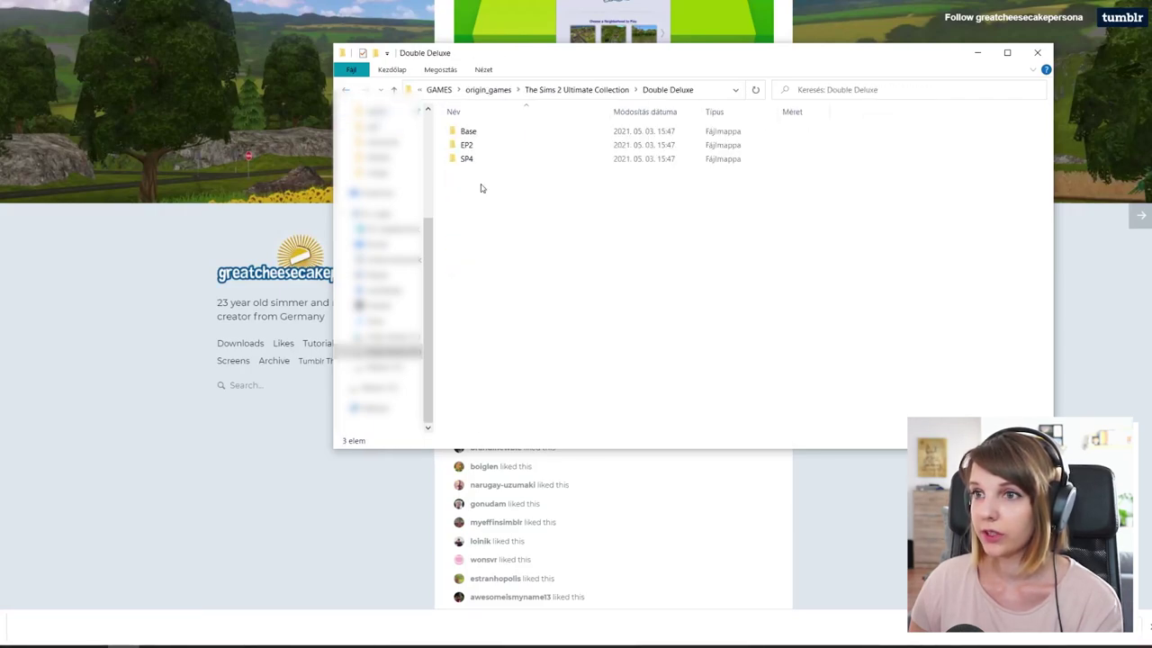
double_click(468, 132)
double_click(469, 131)
double_click(465, 145)
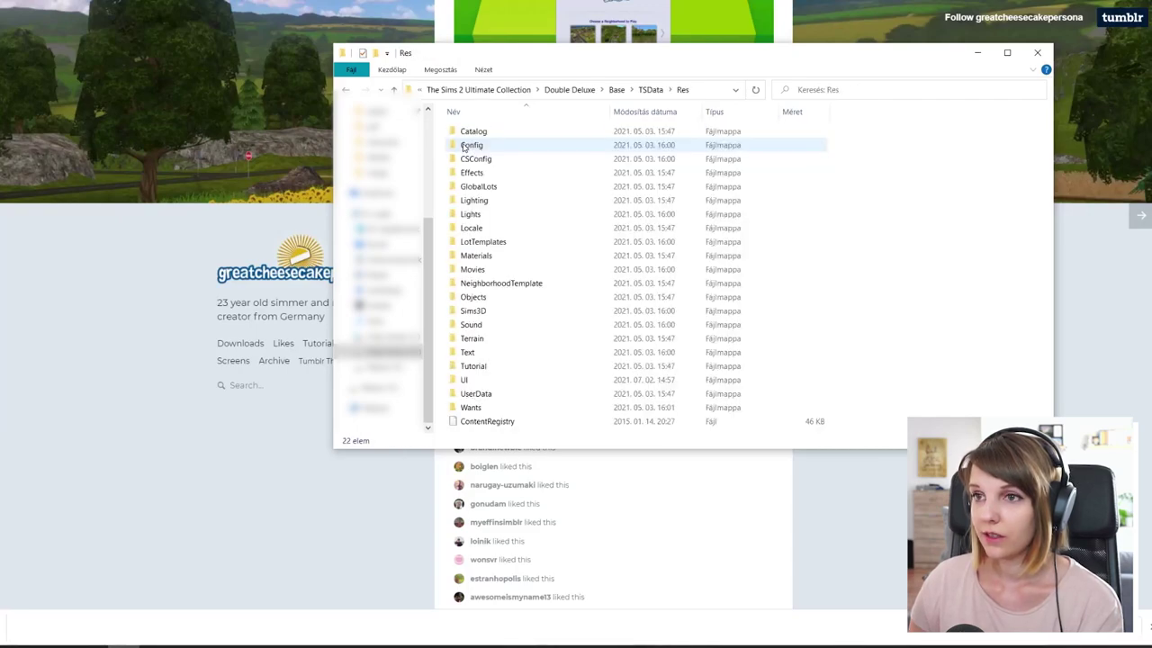
double_click(482, 380)
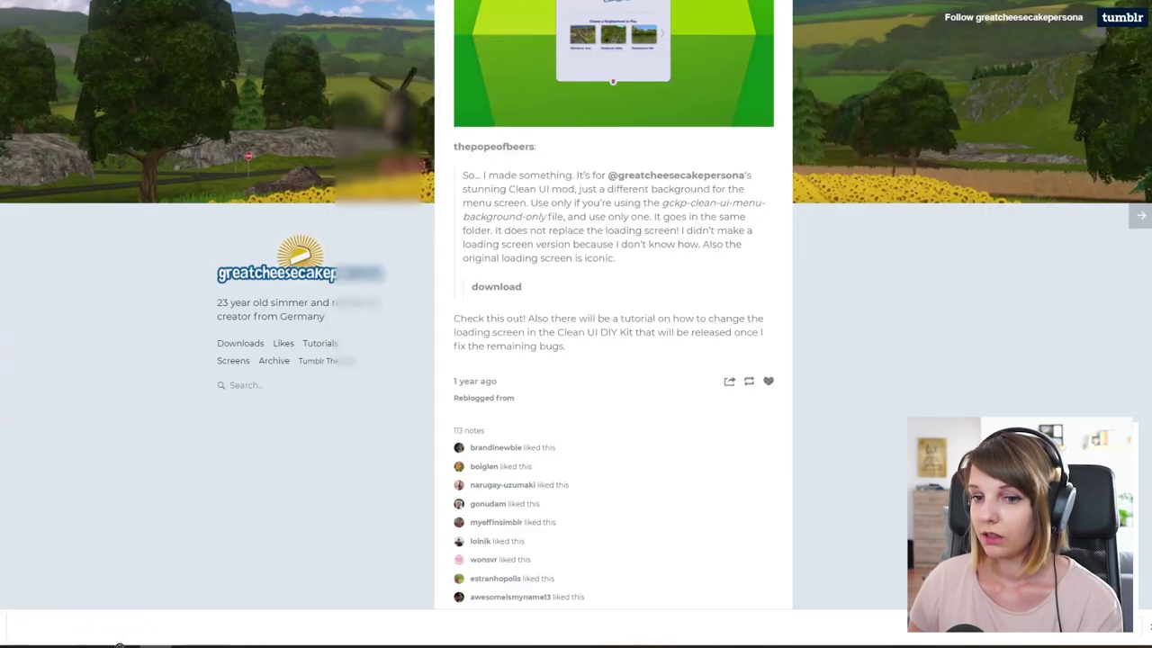
Step: Put the downloaded tpob-clean-ui-menu-background-only package into the UI folder and select birdblinder-sims2-loading-screen.package
left_click_drag(172, 621, 486, 236)
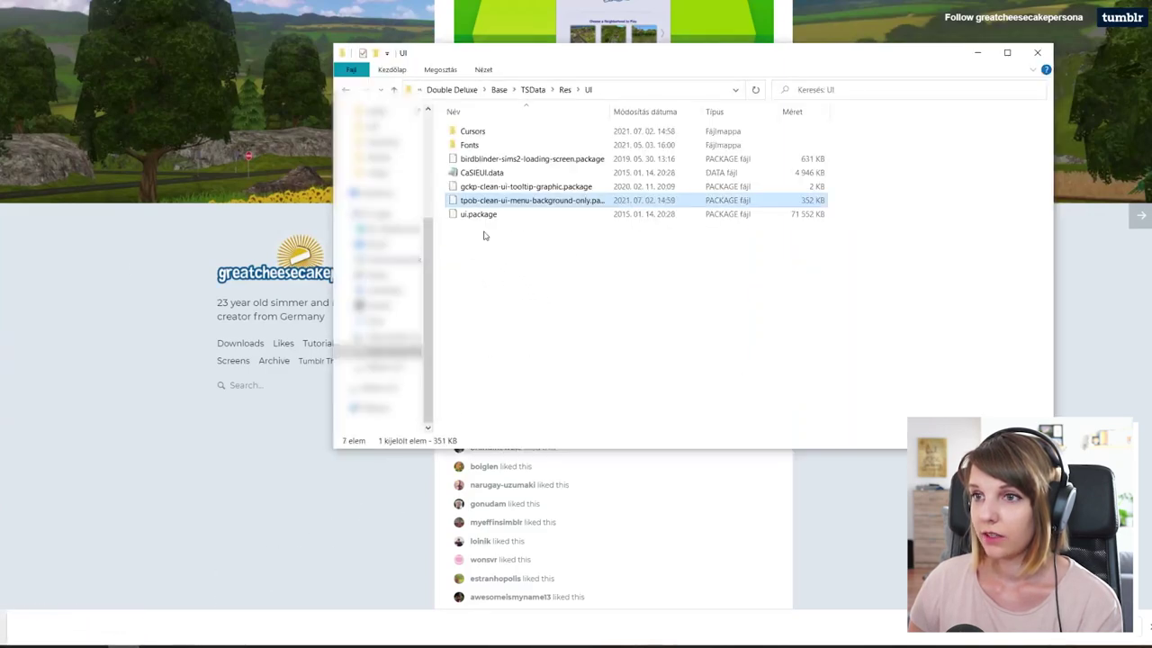
left_click(591, 249)
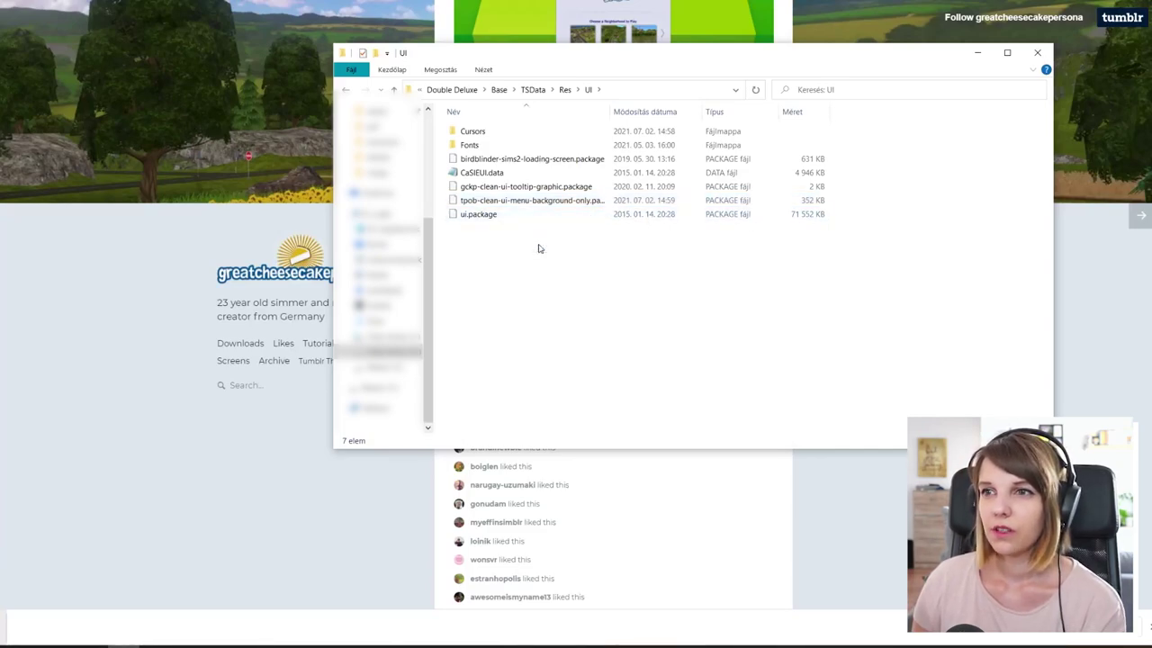
left_click(544, 160)
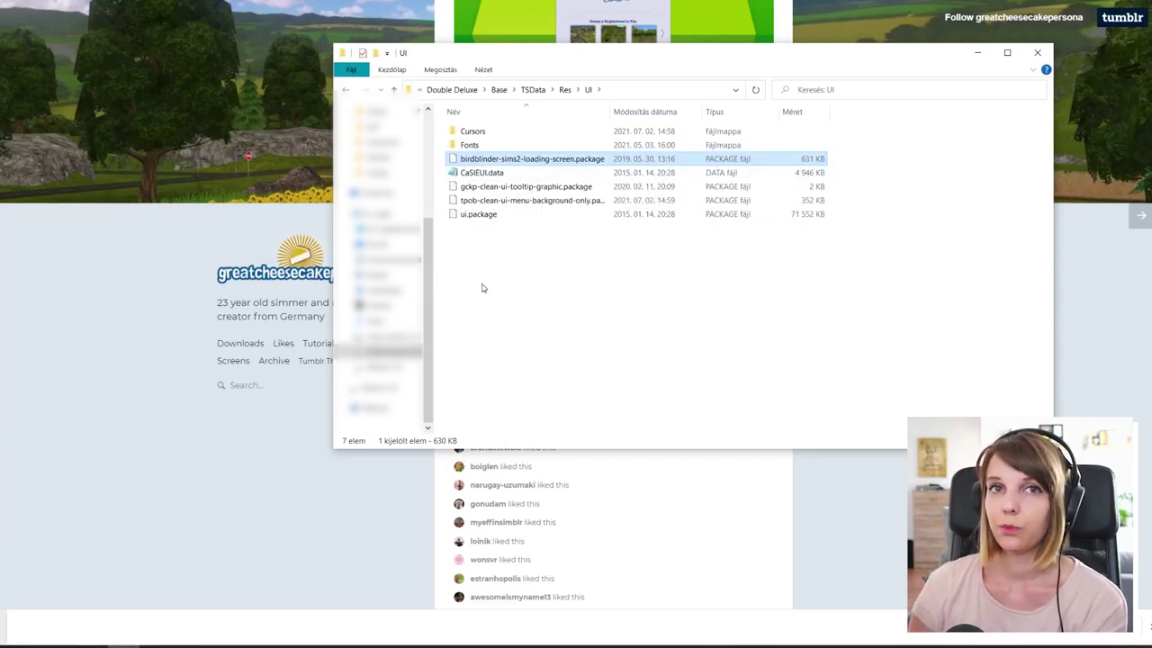
Step: Switch to The Sims 2 and load the Pleasantview neighborhood to check the modded menu and neighborhood interface
key("alt+Tab")
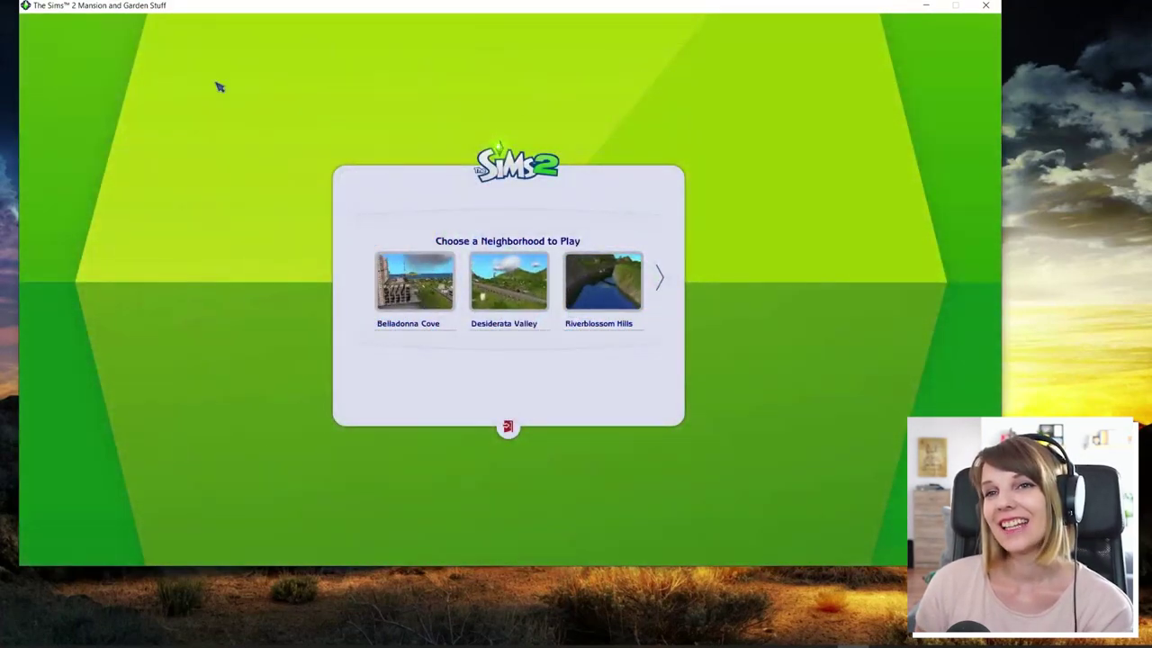
left_click(660, 278)
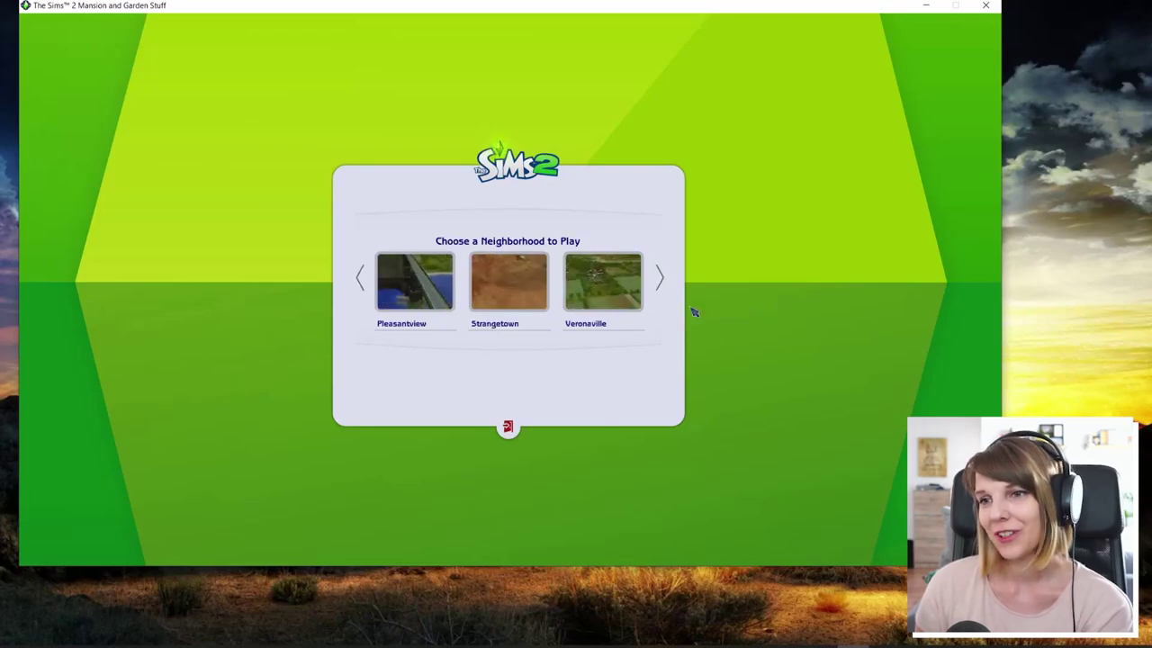
left_click(392, 297)
left_click(486, 406)
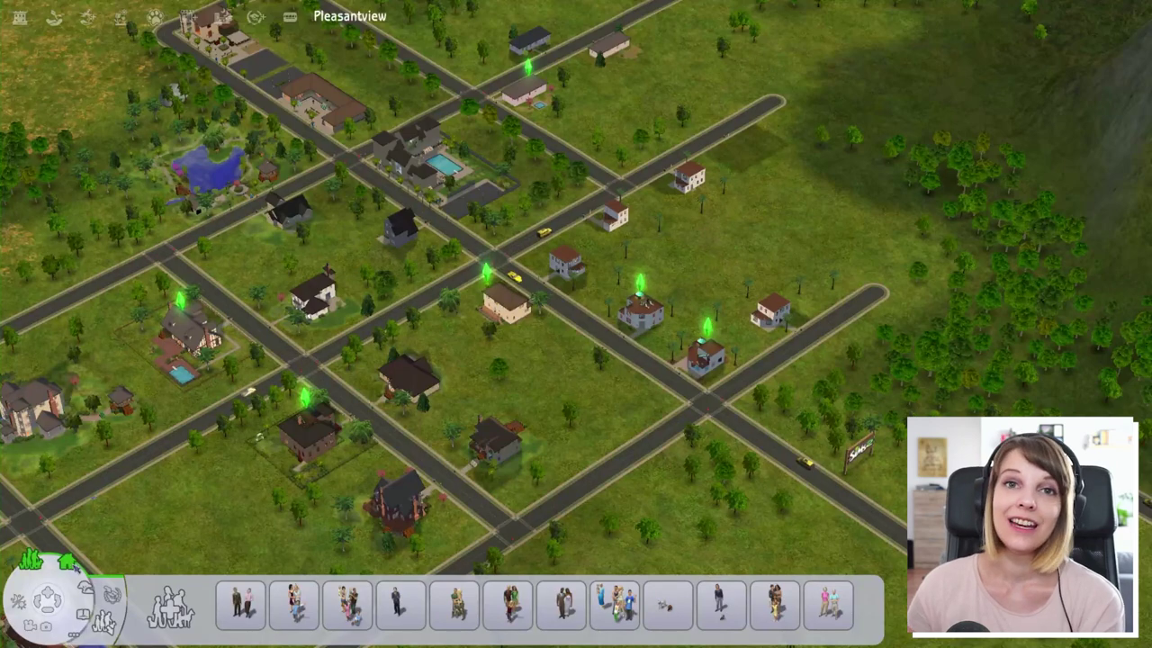
left_click(68, 561)
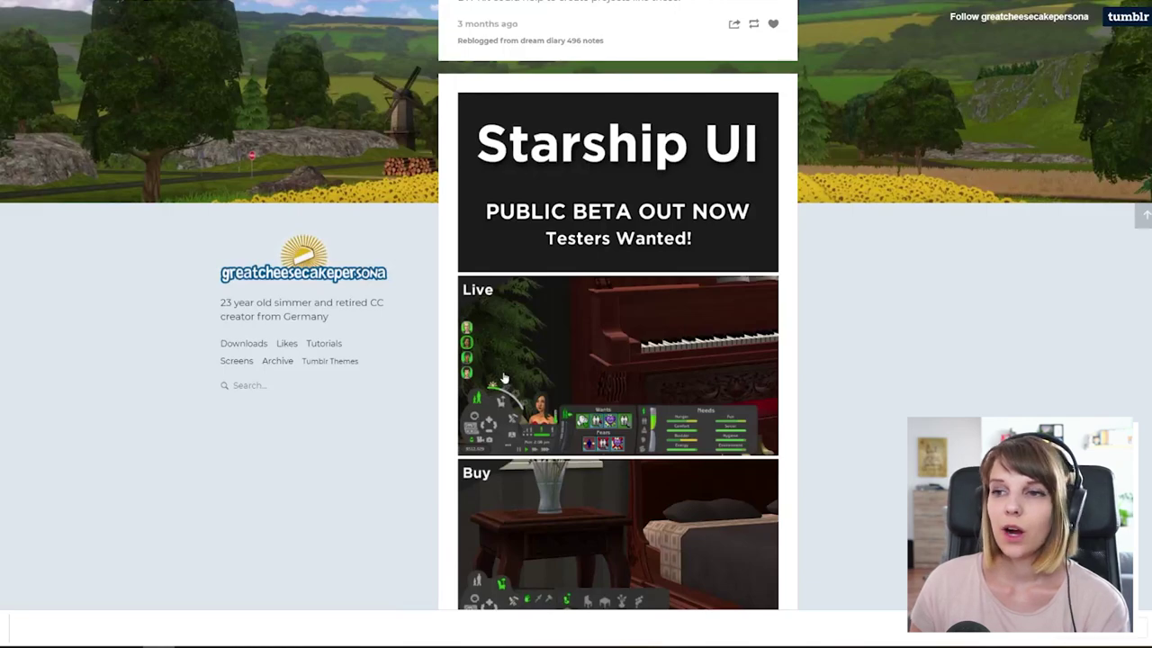
Step: Examine the Starship UI post in the browser, viewing its preview pictures enlarged and reading down to the download links
scroll(504, 378, "down", 2)
left_click(522, 224)
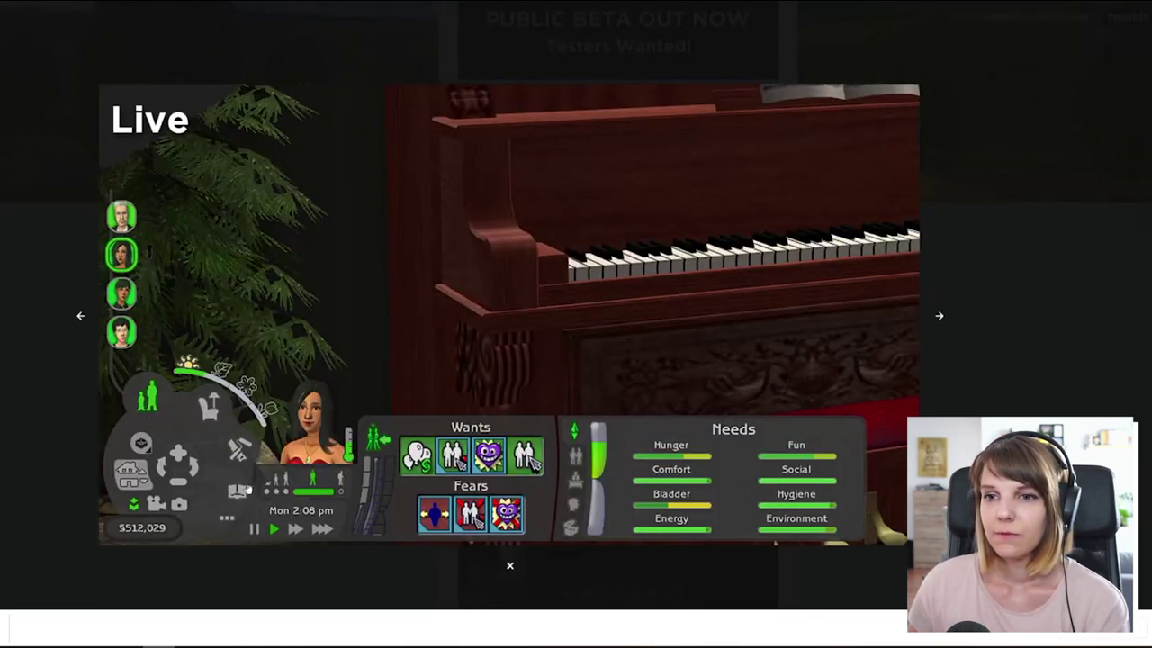
left_click(940, 316)
left_click(974, 267)
scroll(974, 267, "down", 10)
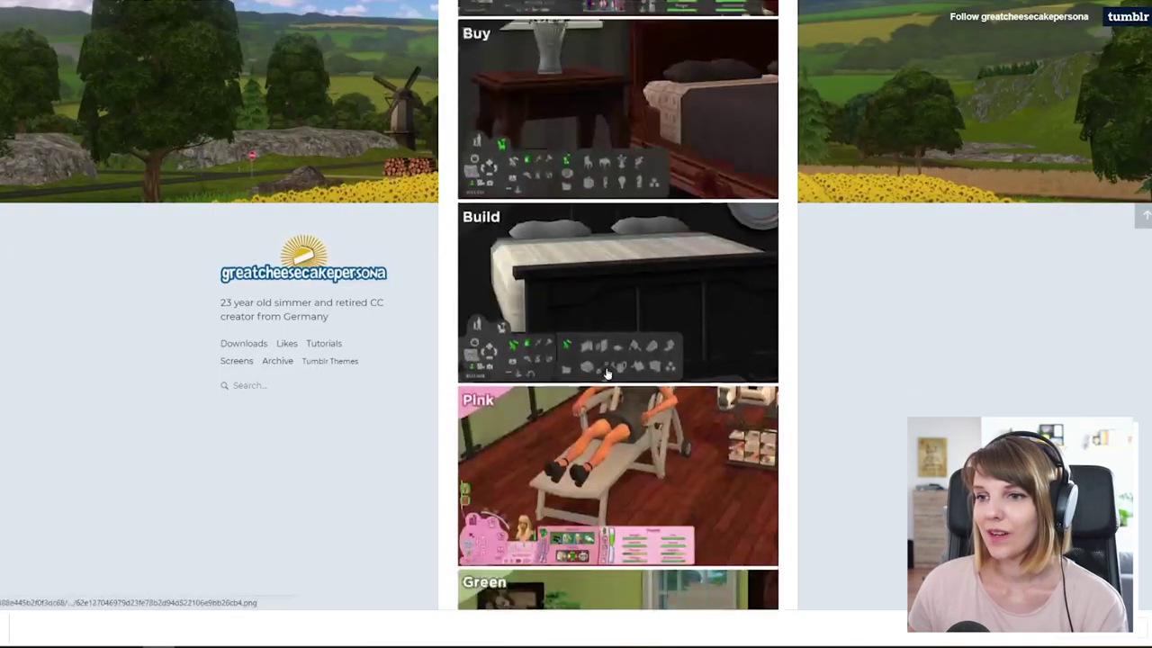
scroll(579, 348, "down", 8)
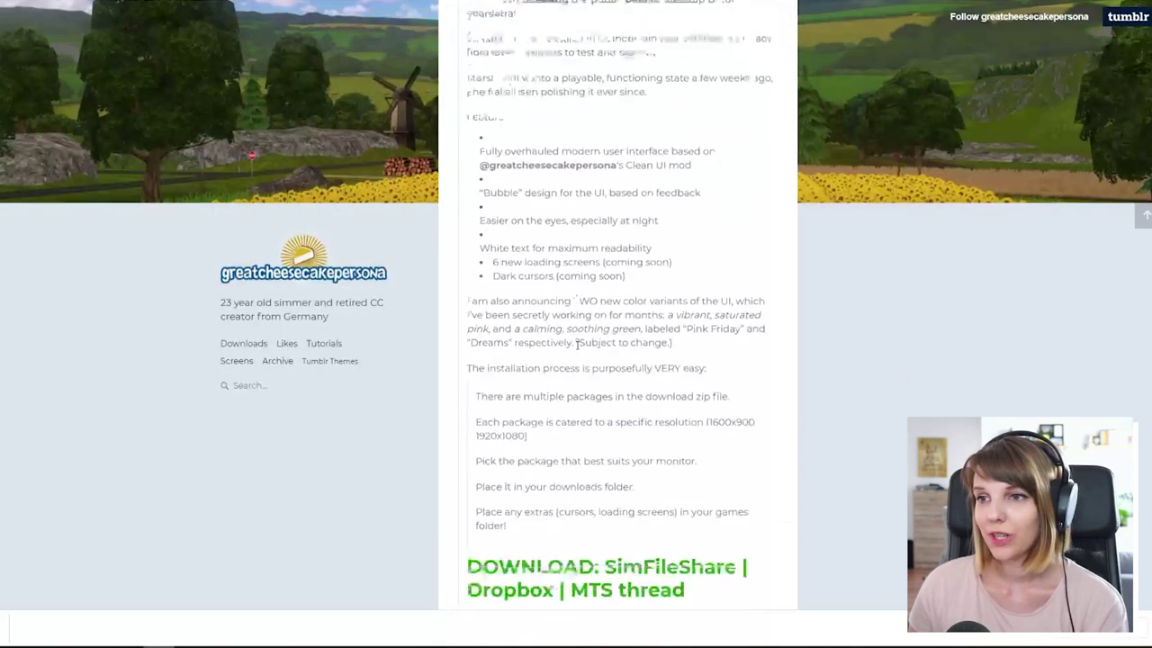
scroll(579, 351, "down", 1)
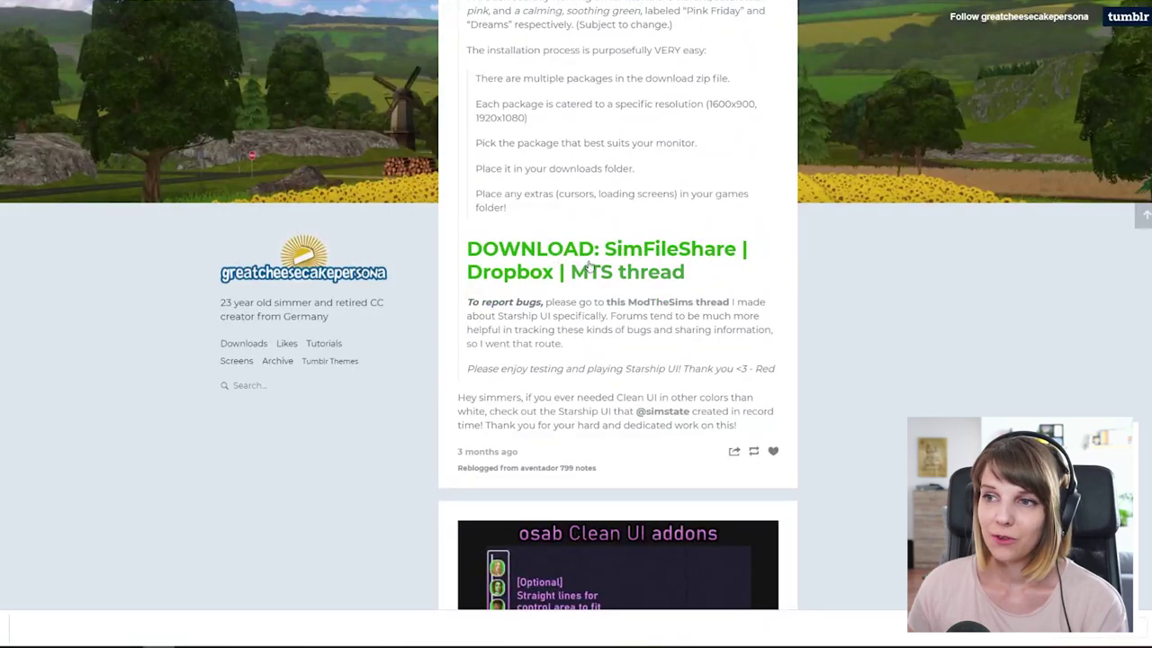
Step: Download the Starship Dark Mode UI - PUBLIC BETA.7z archive from SimFileShare and open it
left_click(658, 252)
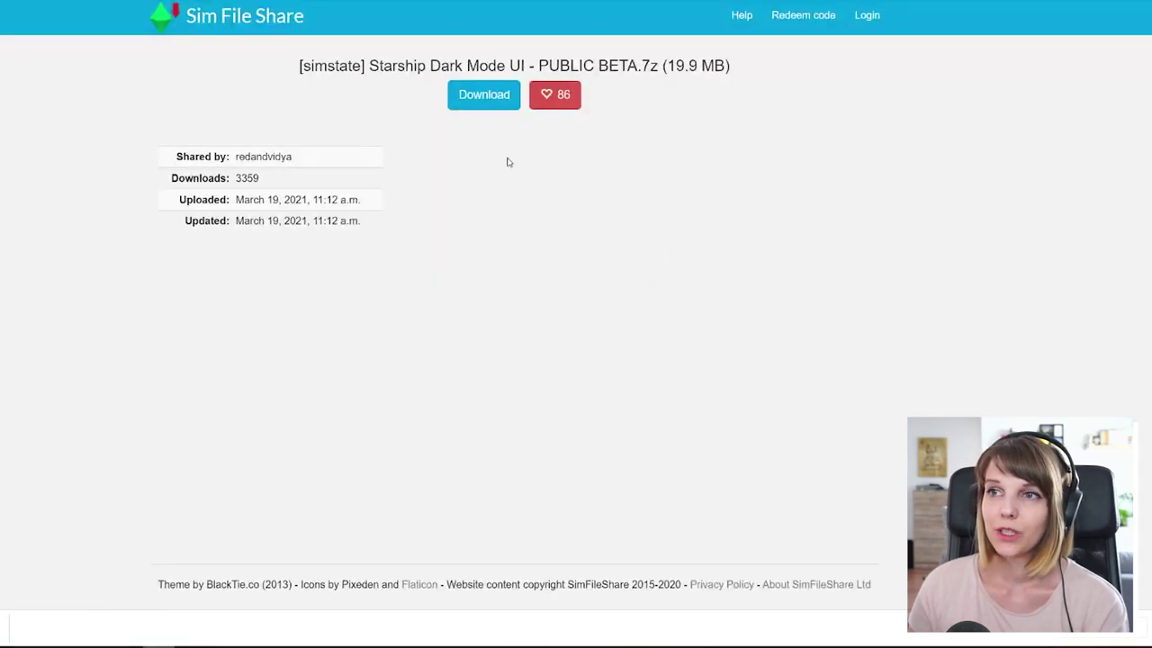
left_click(486, 97)
left_click(20, 603)
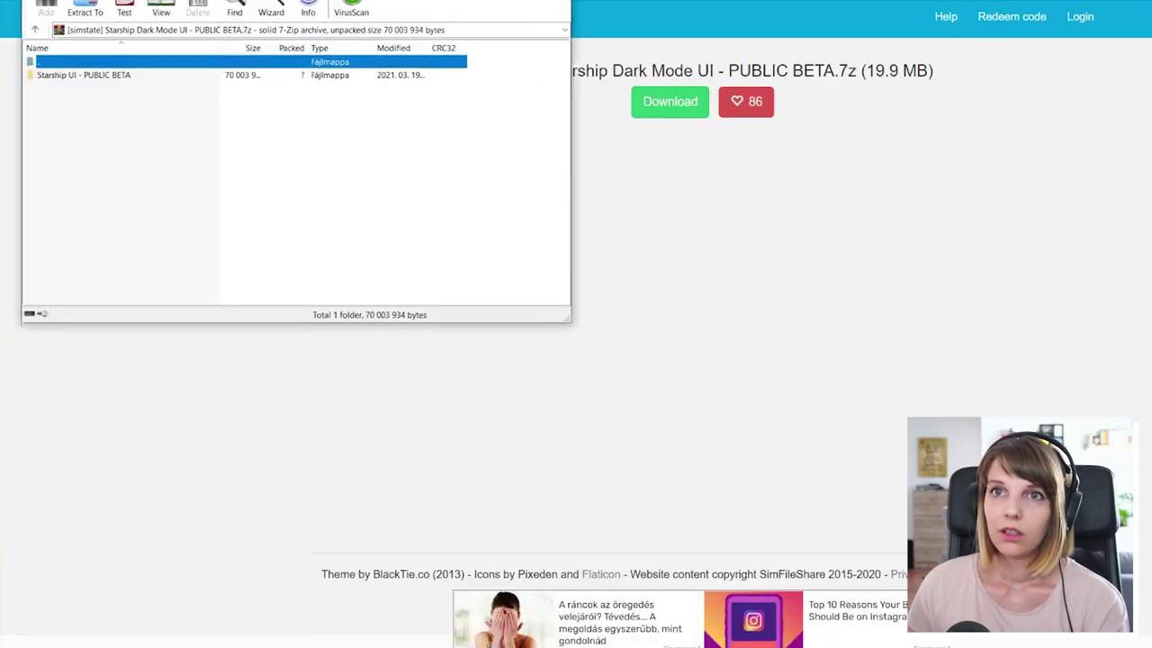
left_click(445, 212)
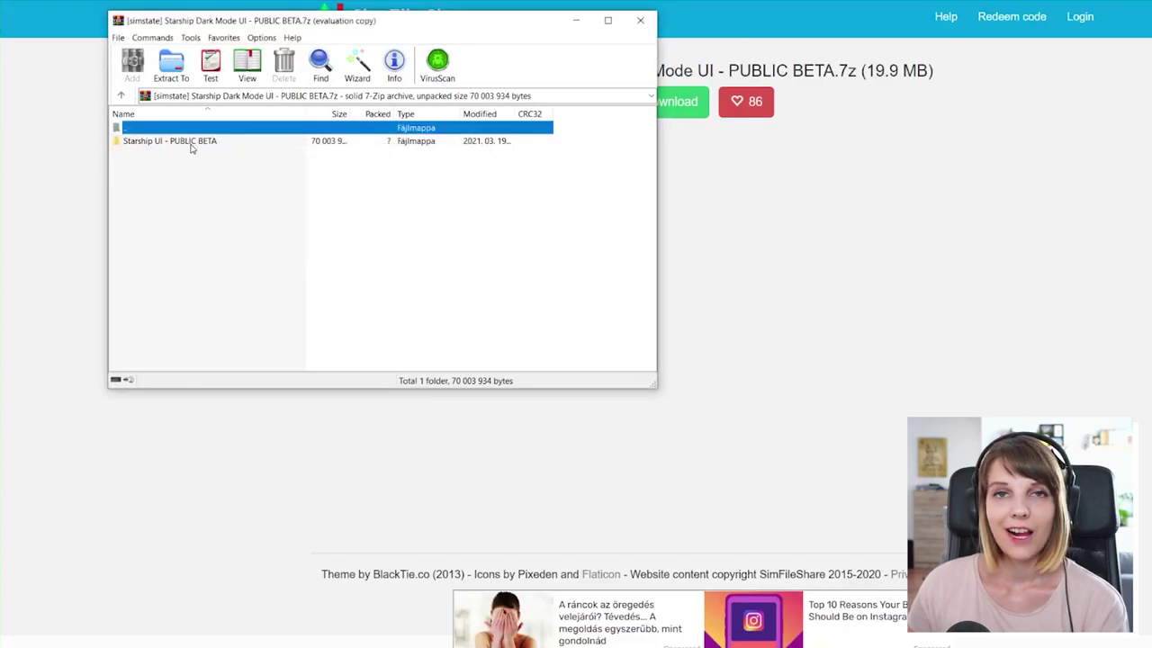
Step: Look through the archive's Starship UI - PUBLIC BETA folder with the name column widened and select the 1920x1080 package
double_click(194, 144)
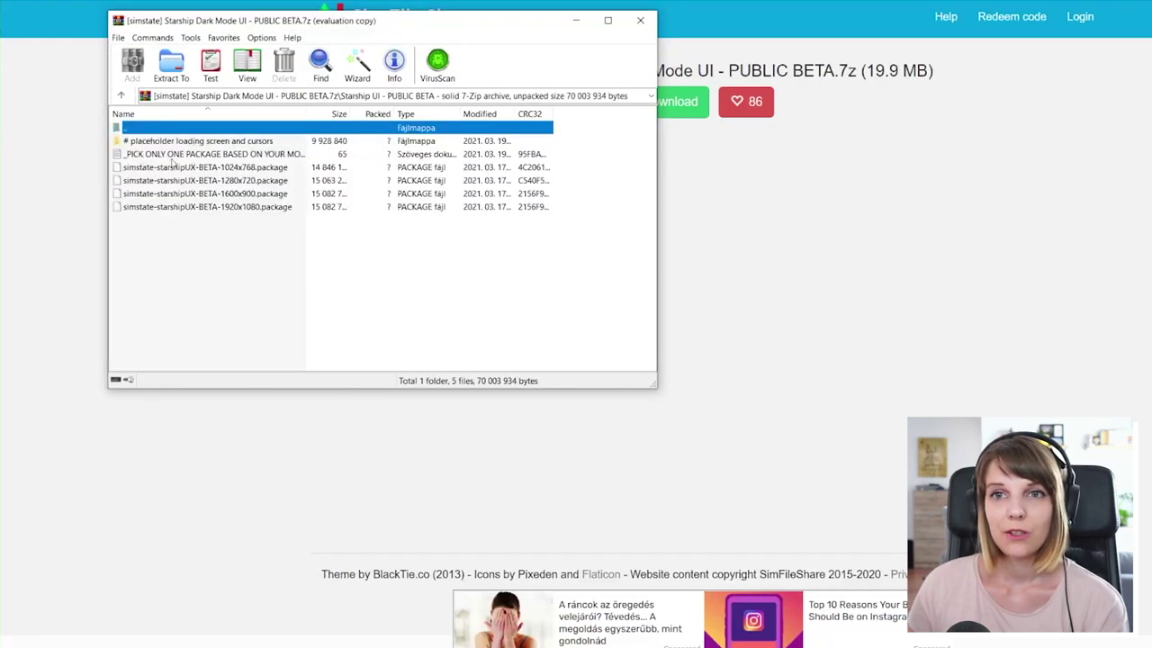
left_click_drag(307, 114, 403, 114)
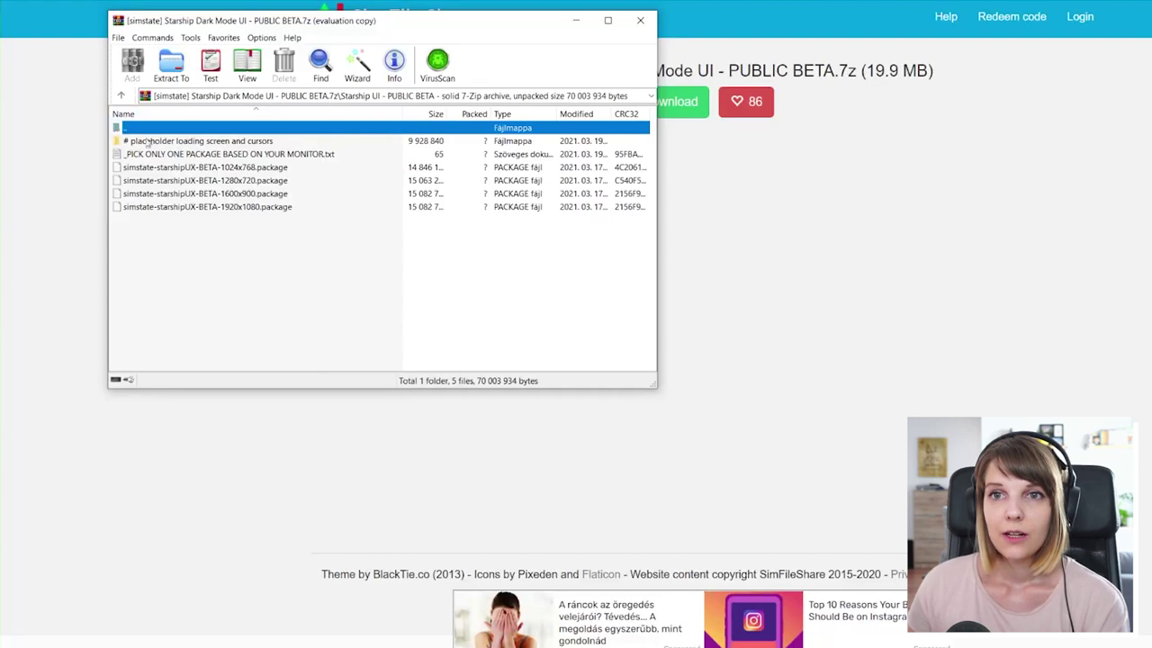
double_click(237, 144)
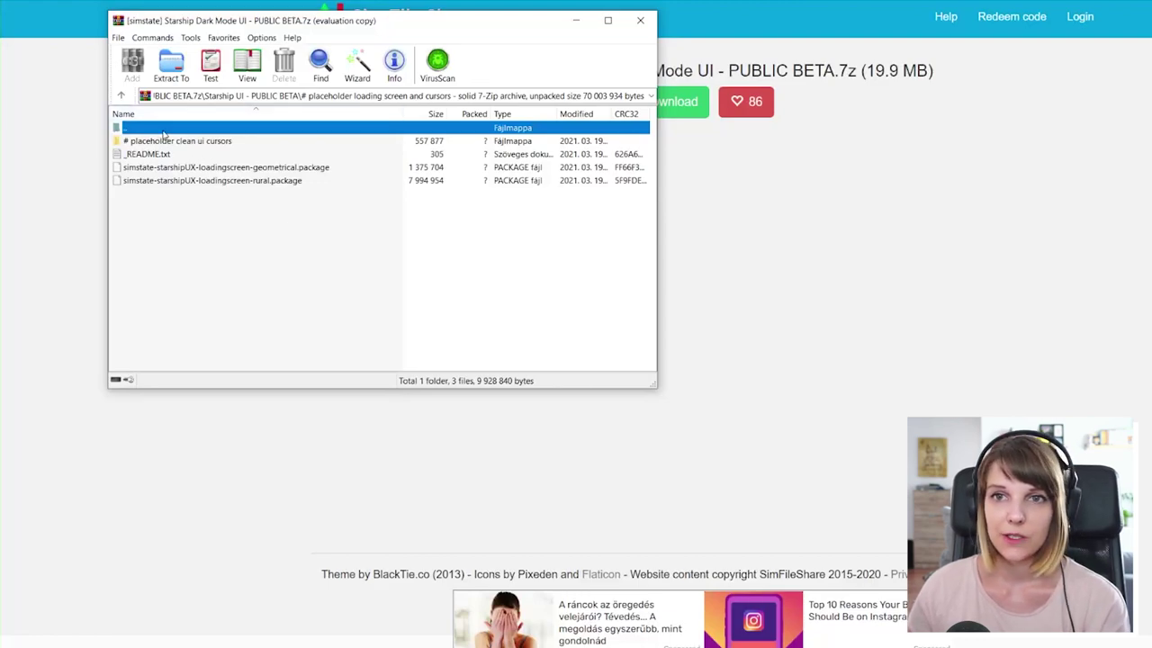
double_click(216, 130)
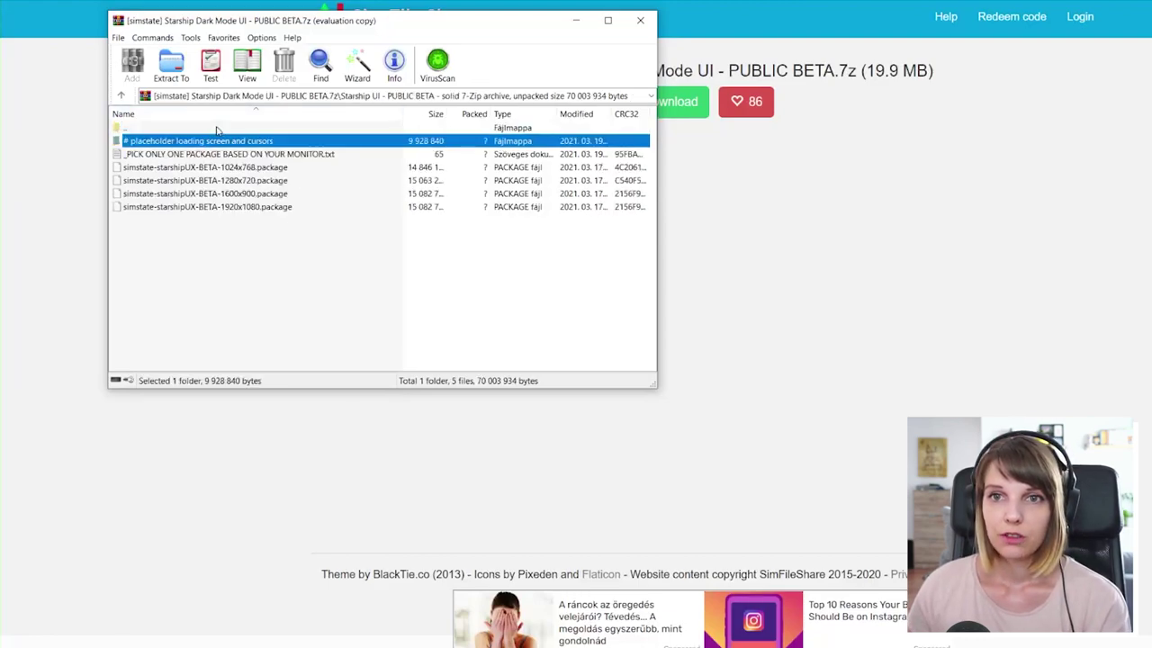
left_click(132, 154)
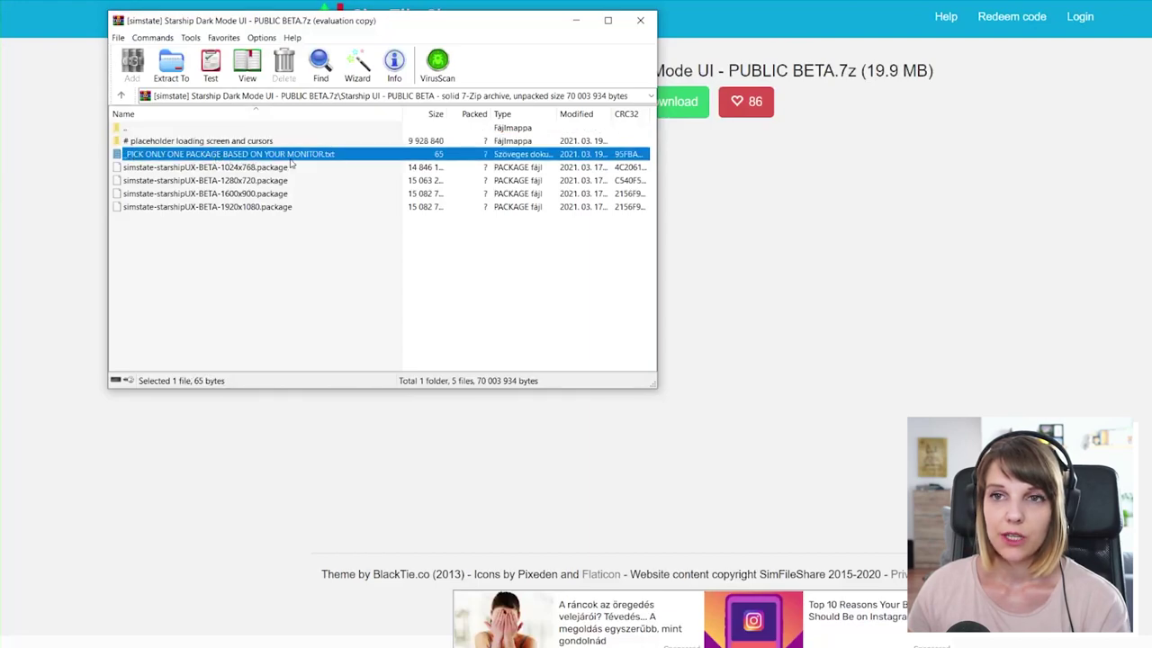
left_click(232, 209)
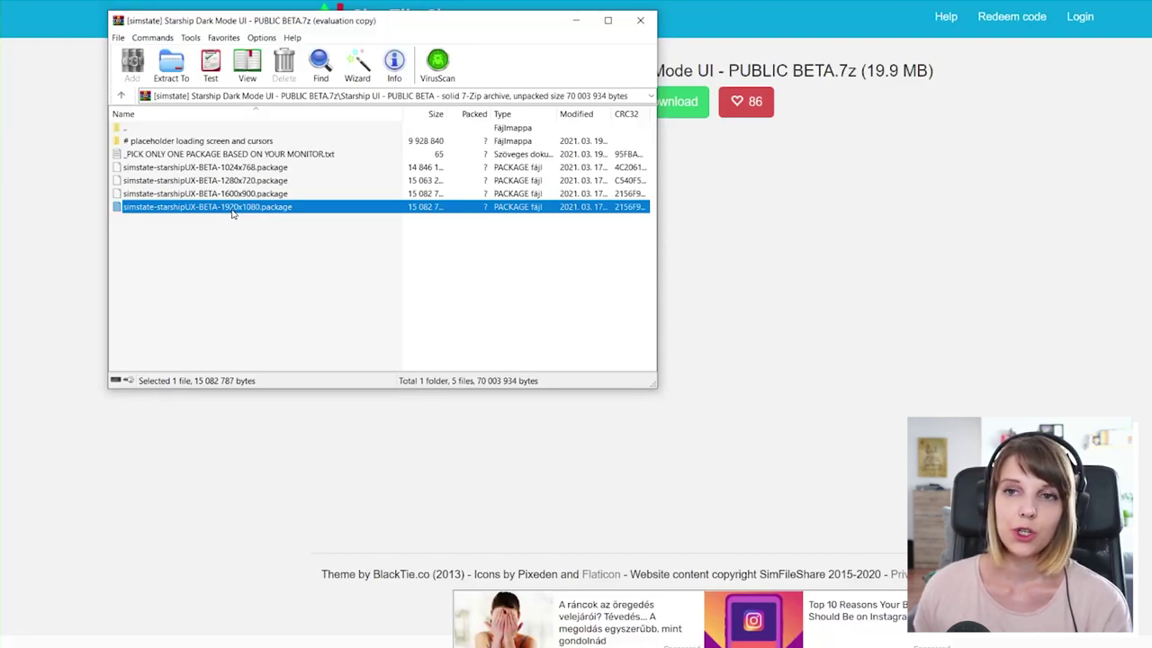
Step: Check the geometrical and rural loading screens in "# placeholder loading screen and cursors" and open its "# placeholder clean ui cursors" folder
double_click(253, 141)
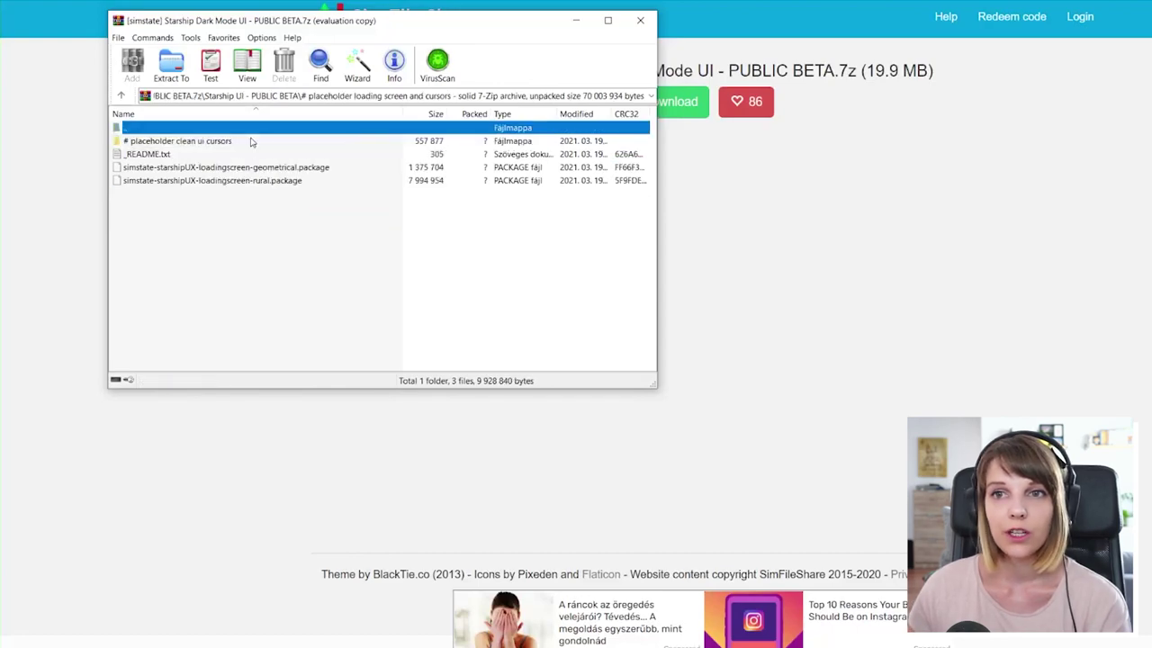
left_click(233, 169)
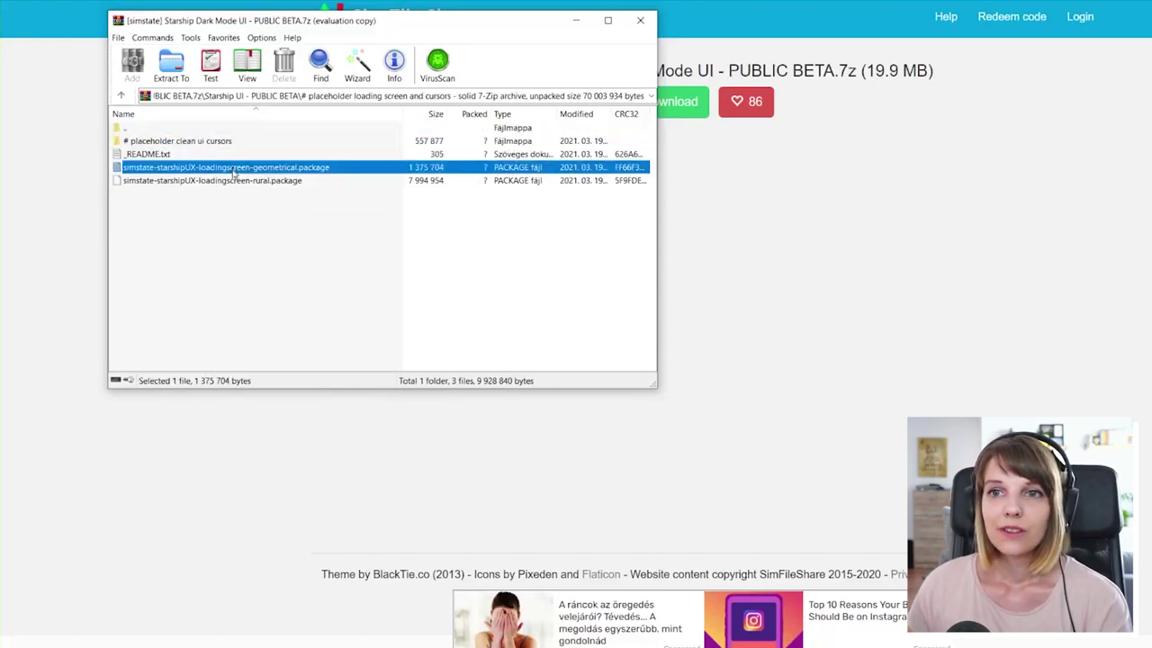
left_click(227, 185)
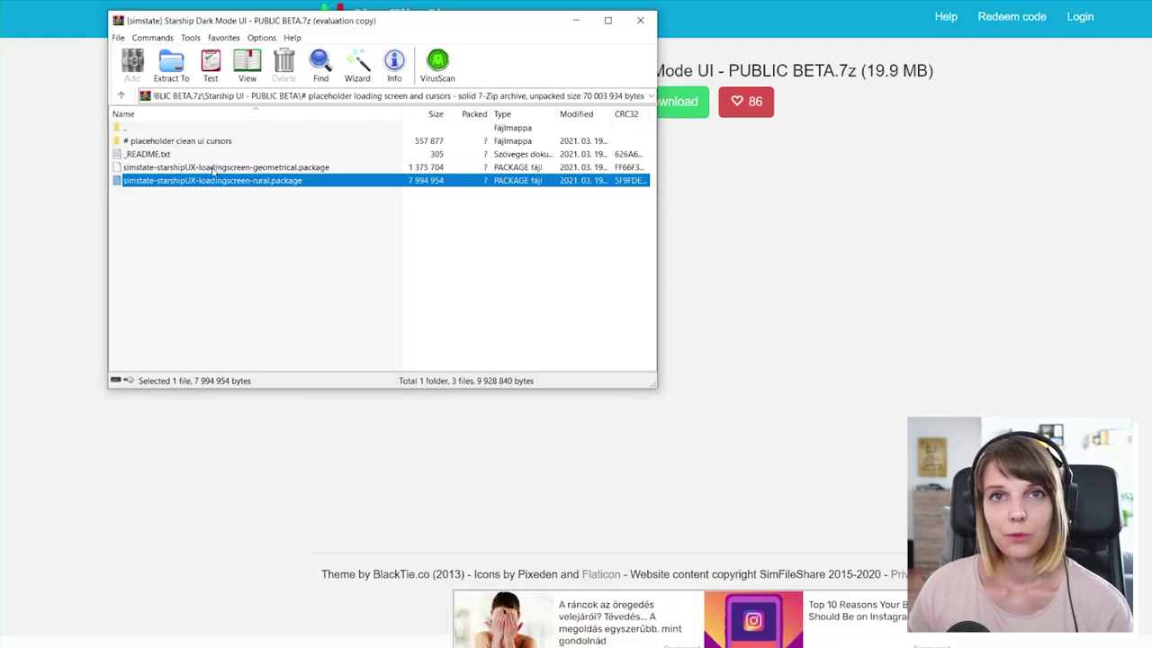
double_click(222, 146)
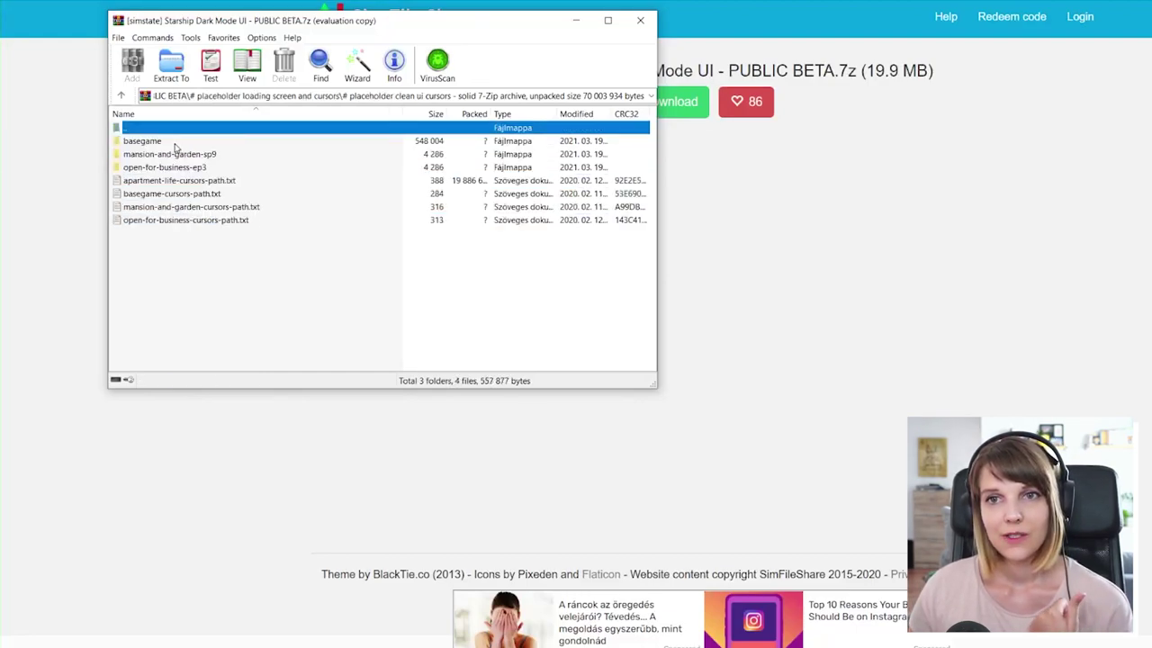